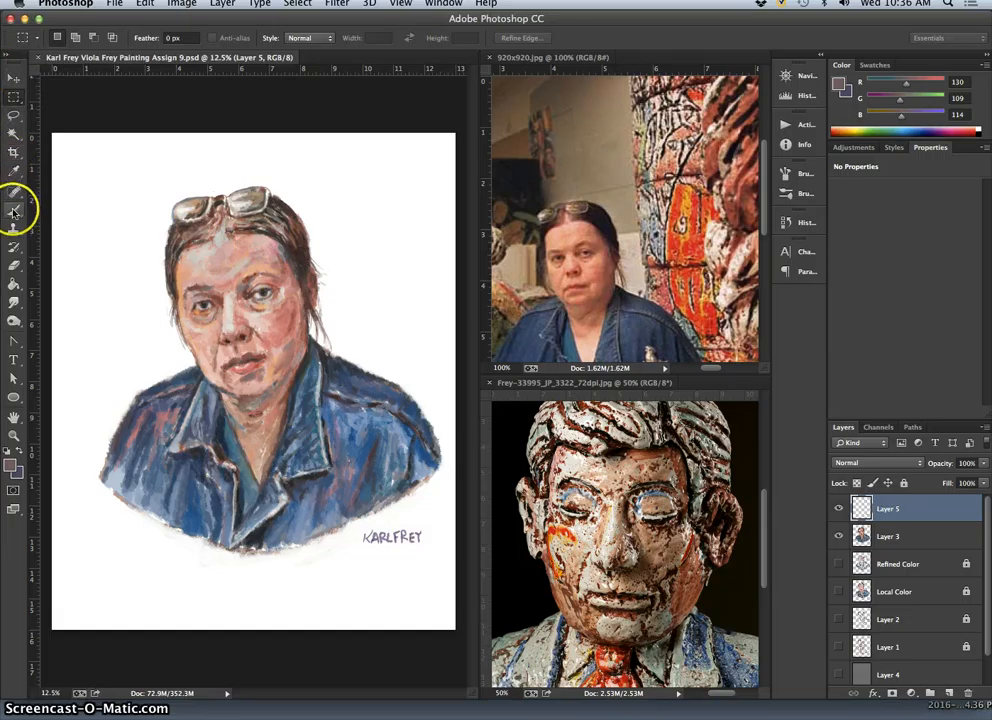
# Examine the portrait's mouth, nose and eyes up close, and view the whole painting again.
pyautogui.click(13, 212)
pyautogui.press('super+equal')
pyautogui.press('super+equal')
pyautogui.press('super+equal')
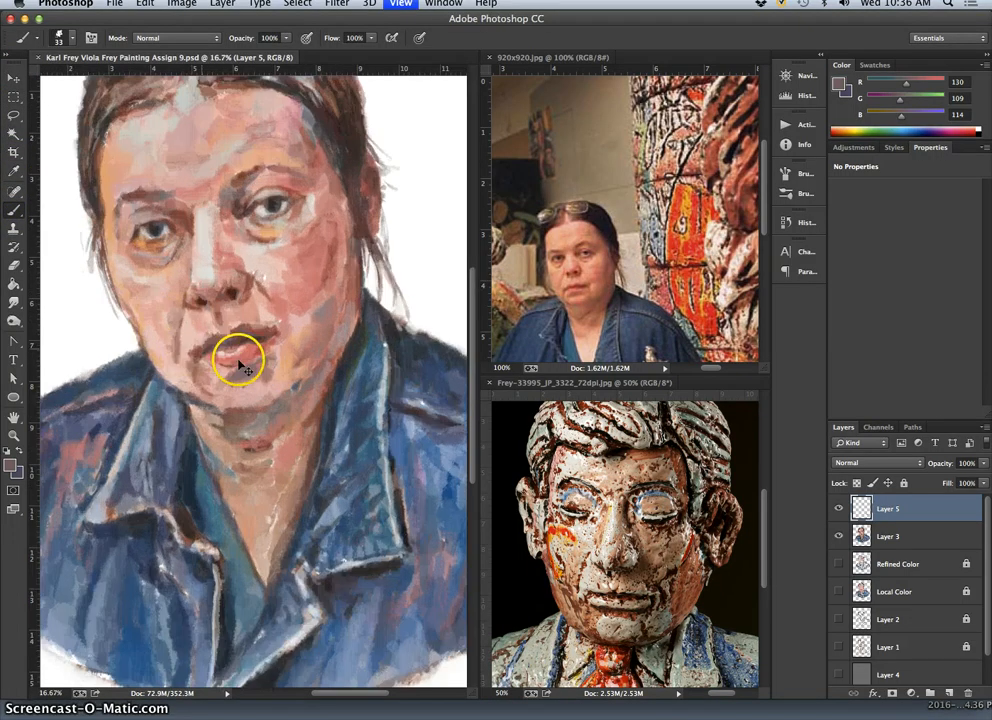
pyautogui.press('super+equal')
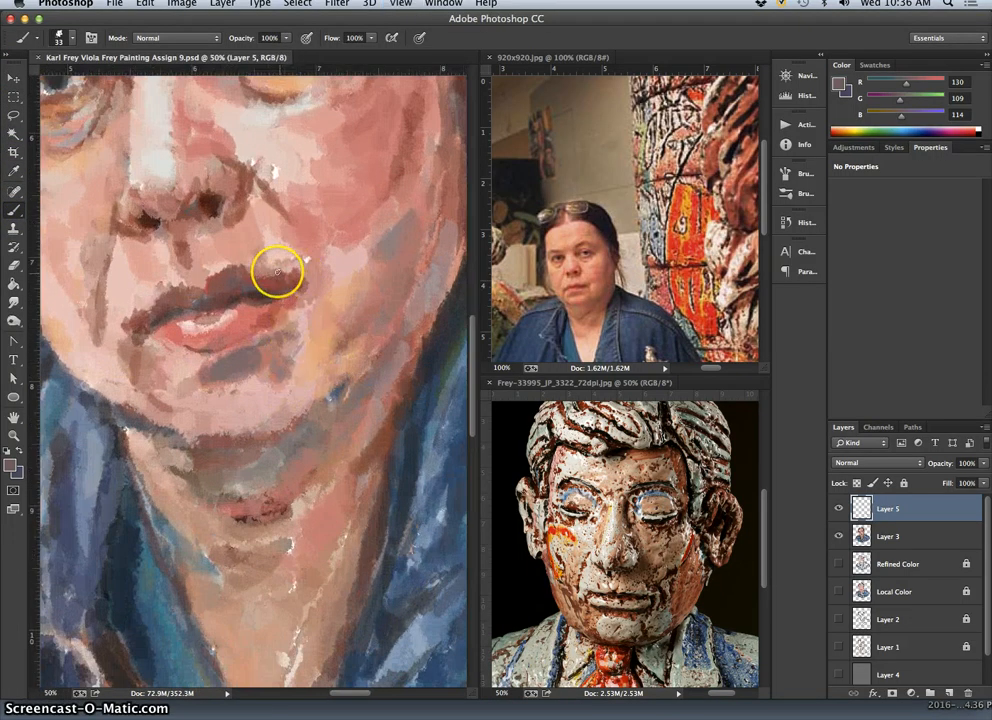
pyautogui.moveTo(248, 246); pyautogui.dragTo(301, 319)
pyautogui.moveTo(250, 210); pyautogui.dragTo(348, 298)
pyautogui.moveTo(338, 366); pyautogui.dragTo(262, 344)
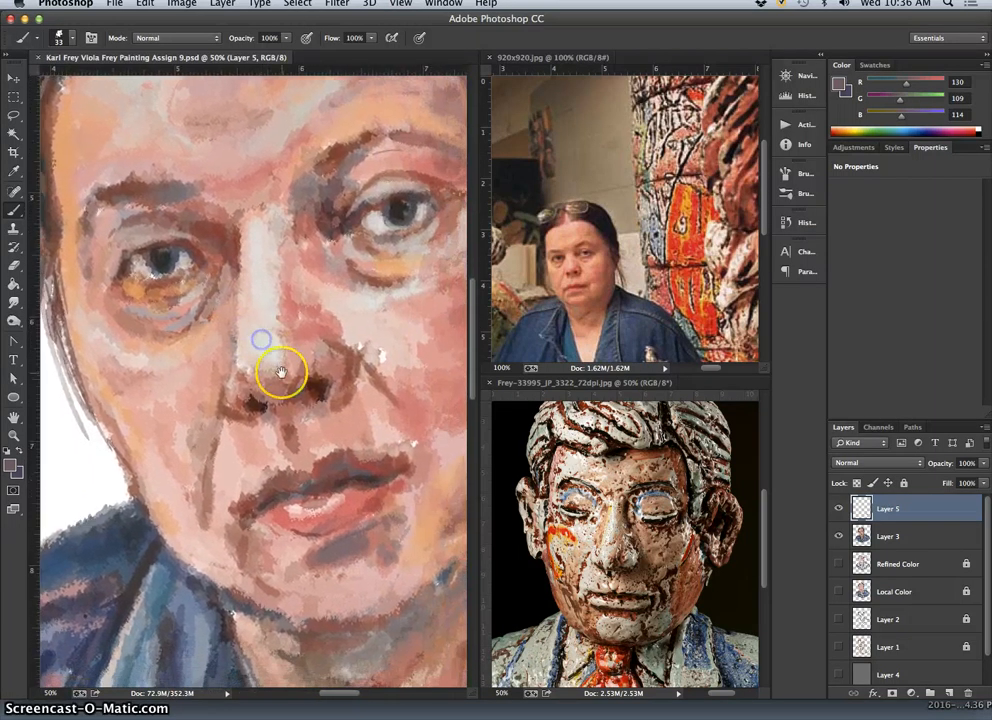
pyautogui.press('super+plus')
pyautogui.press('super+minus')
pyautogui.press('super+minus')
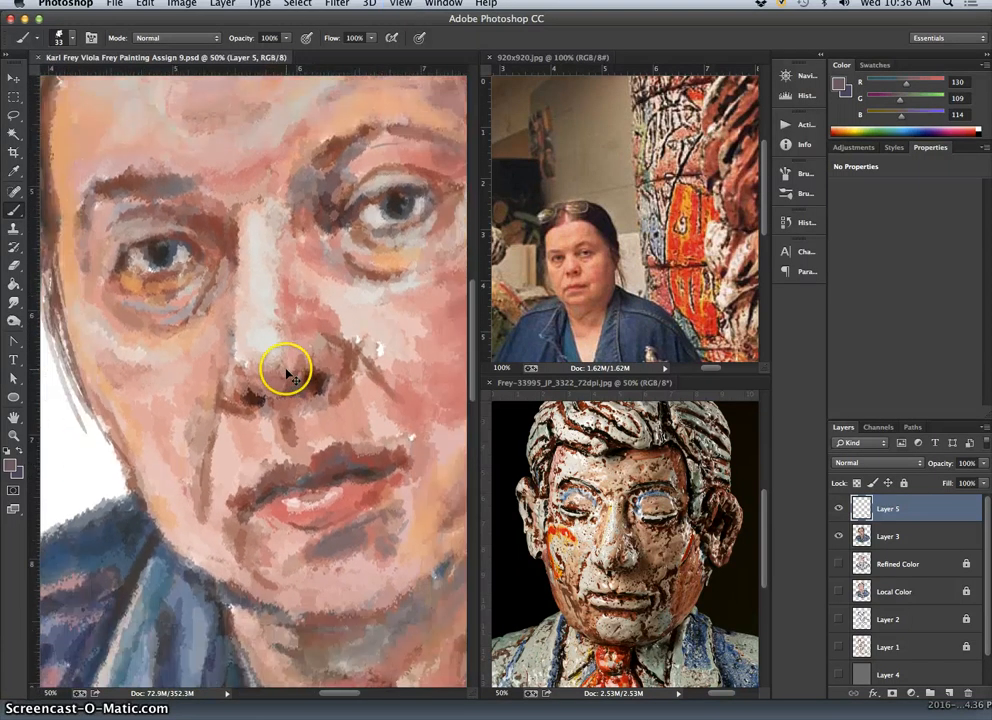
pyautogui.press('super+minus')
pyautogui.press('super+minus')
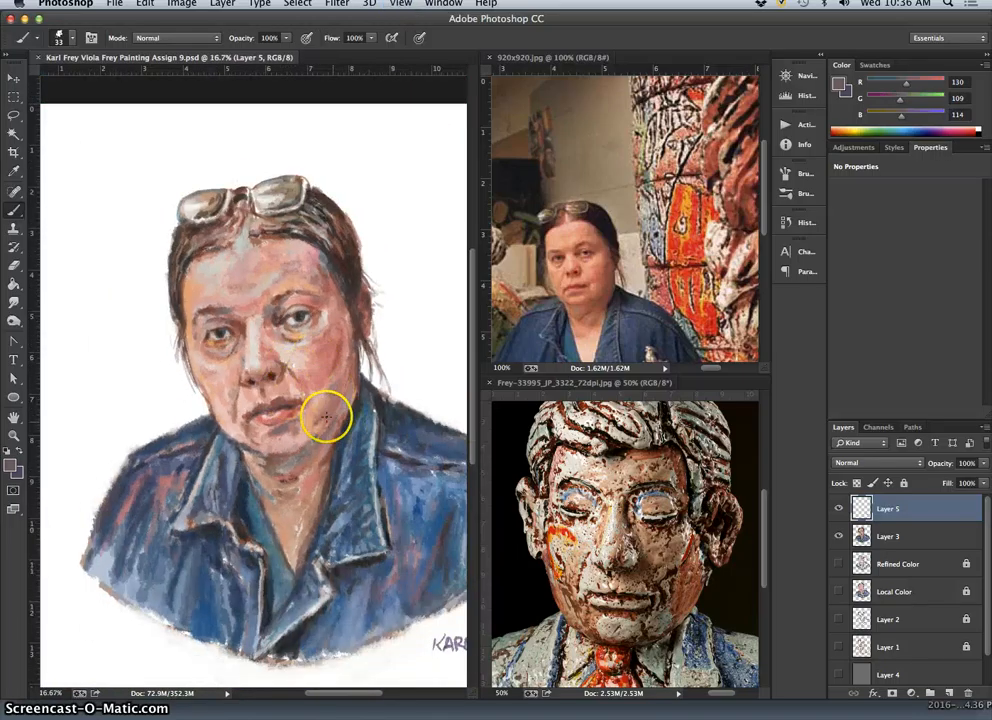
pyautogui.moveTo(313, 381); pyautogui.dragTo(289, 347)
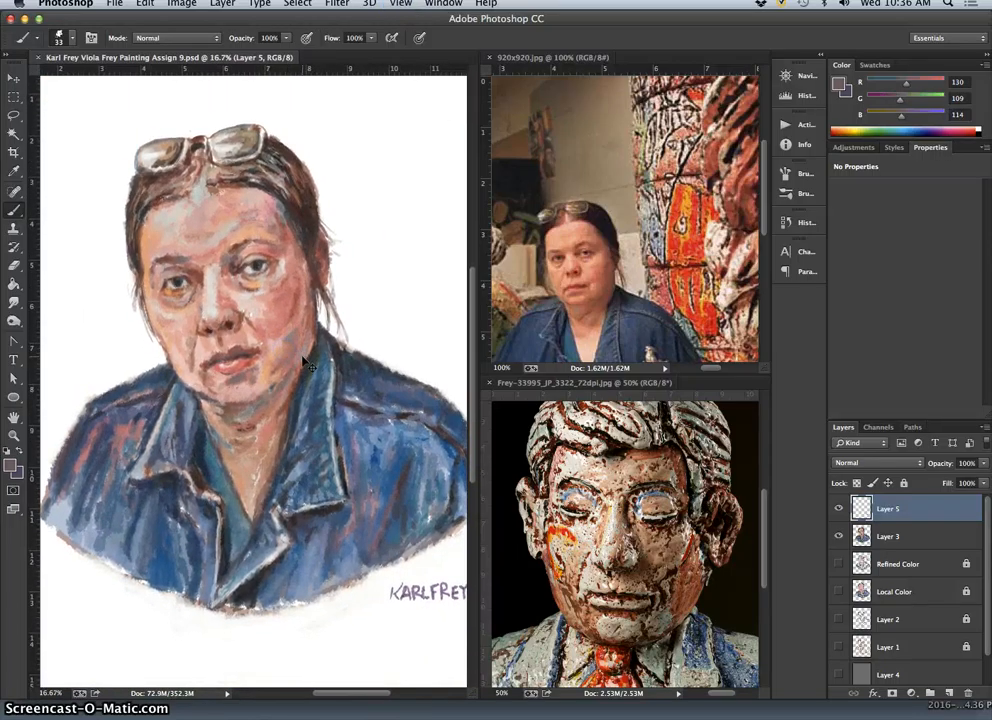
pyautogui.press('super+minus')
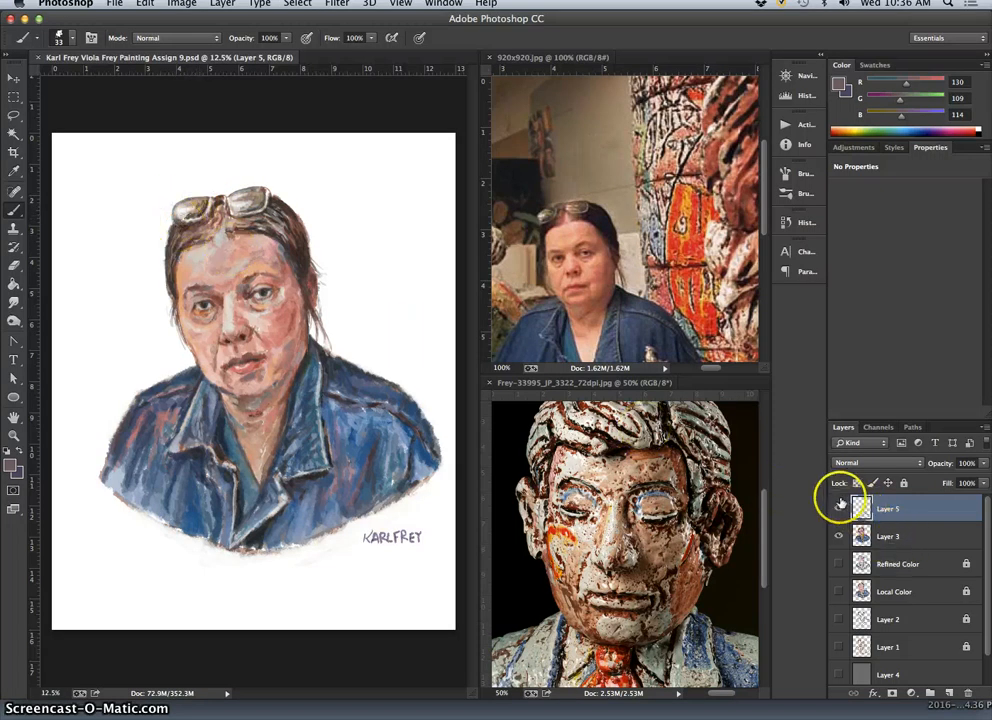
# Move the surname in the Layer 5 signature slightly away from the first name, and clear the selection.
pyautogui.click(839, 509)
pyautogui.click(839, 509)
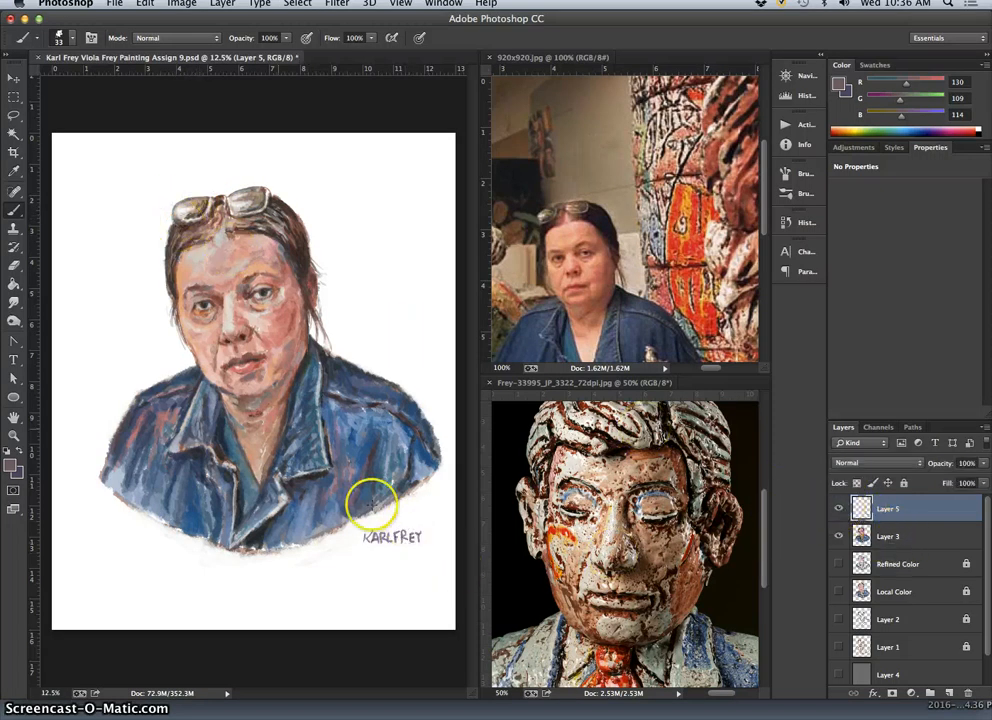
pyautogui.click(13, 117)
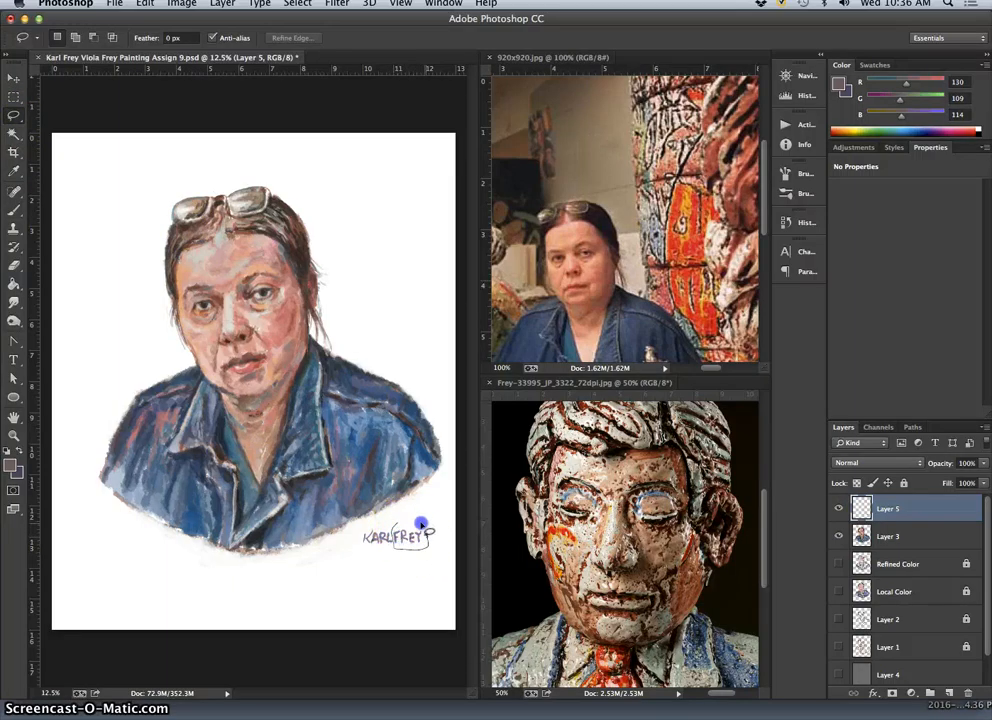
pyautogui.moveTo(421, 523)
pyautogui.mouseDown()
pyautogui.moveTo(399, 524)
pyautogui.moveTo(421, 524)
pyautogui.mouseUp()
pyautogui.click(13, 78)
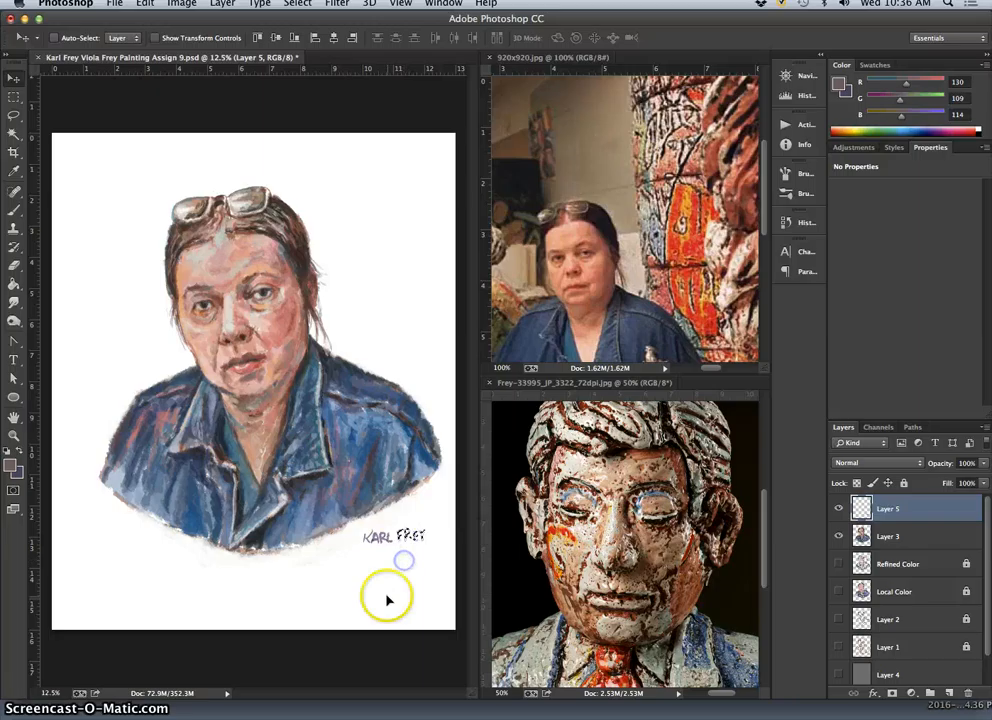
pyautogui.click(13, 115)
pyautogui.click(91, 256)
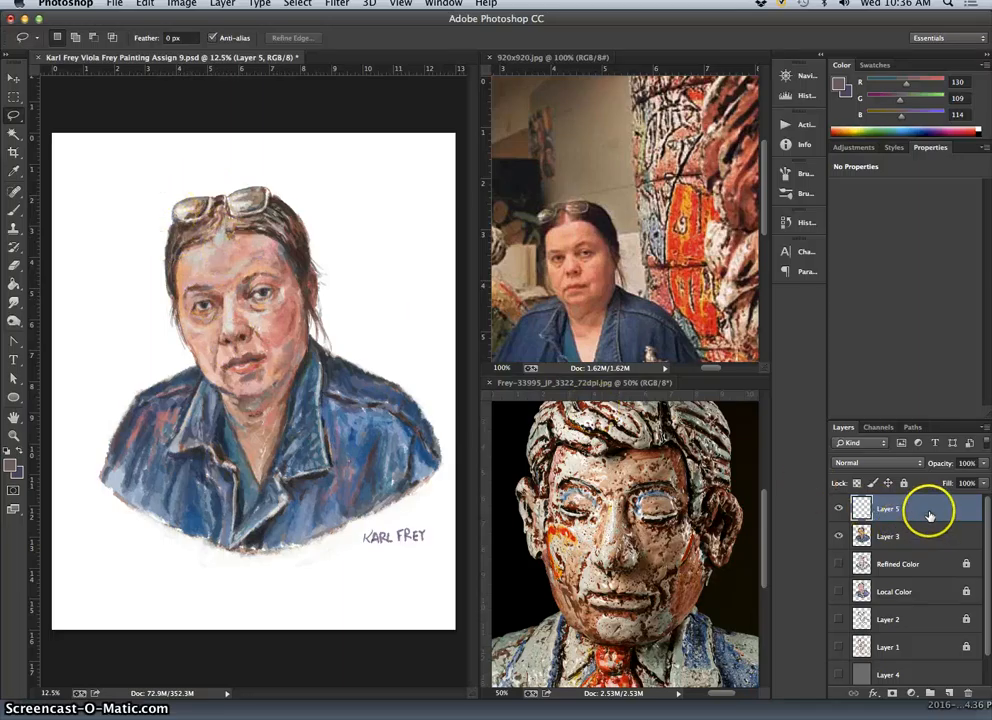
# Select the left lens of the glasses on Layer 3 with the Lasso tool and copy it to a new layer.
pyautogui.click(920, 540)
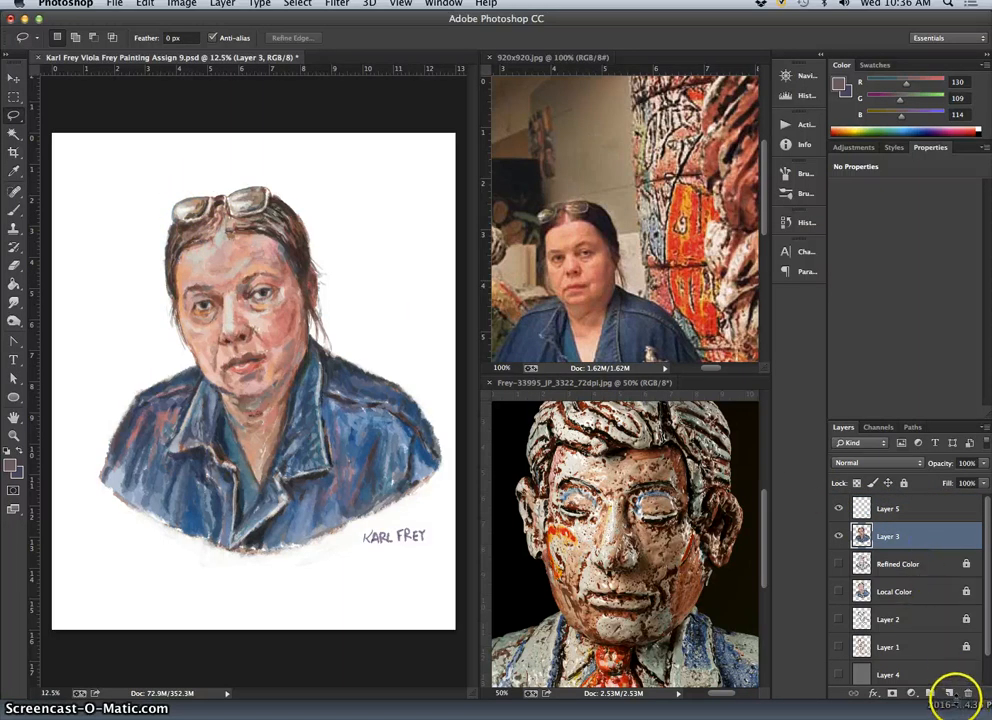
pyautogui.click(839, 536)
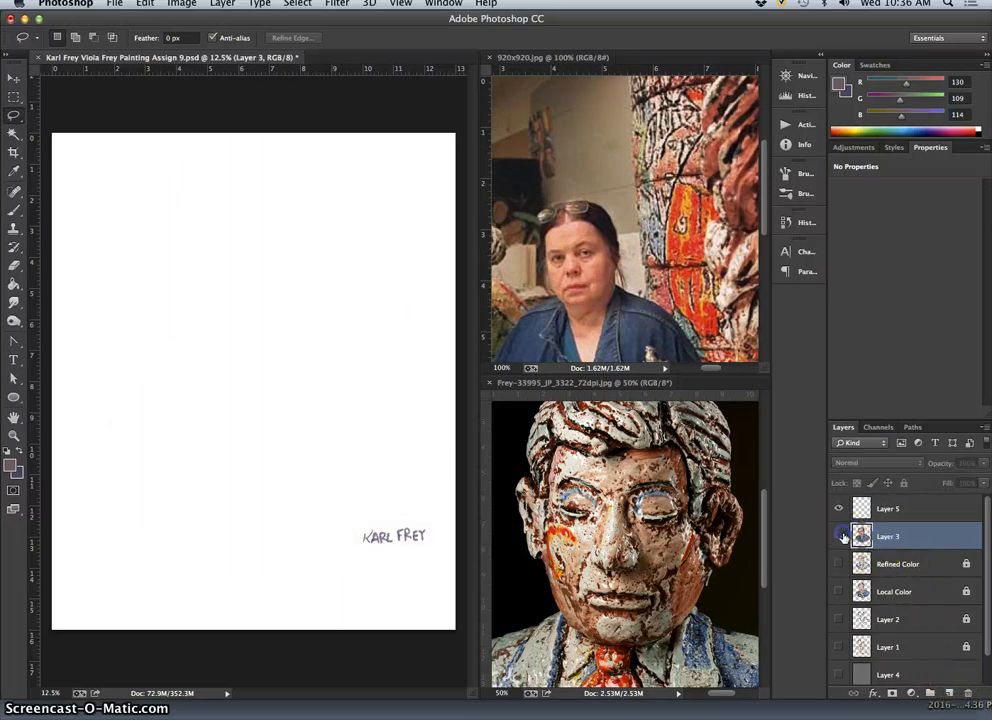
pyautogui.click(840, 536)
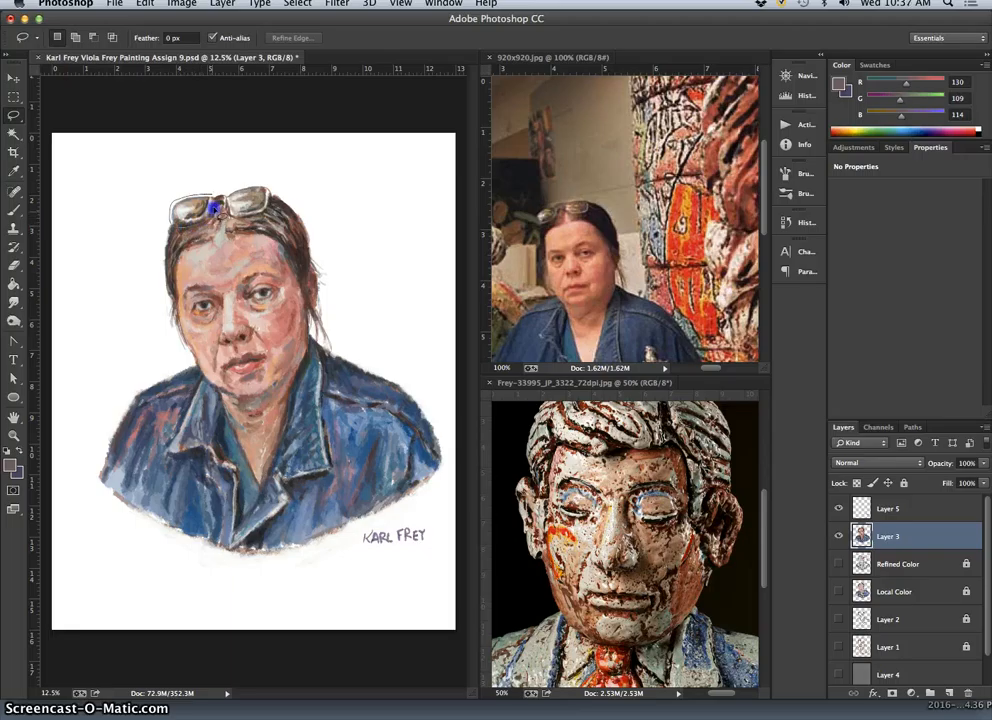
pyautogui.moveTo(213, 193); pyautogui.dragTo(213, 194)
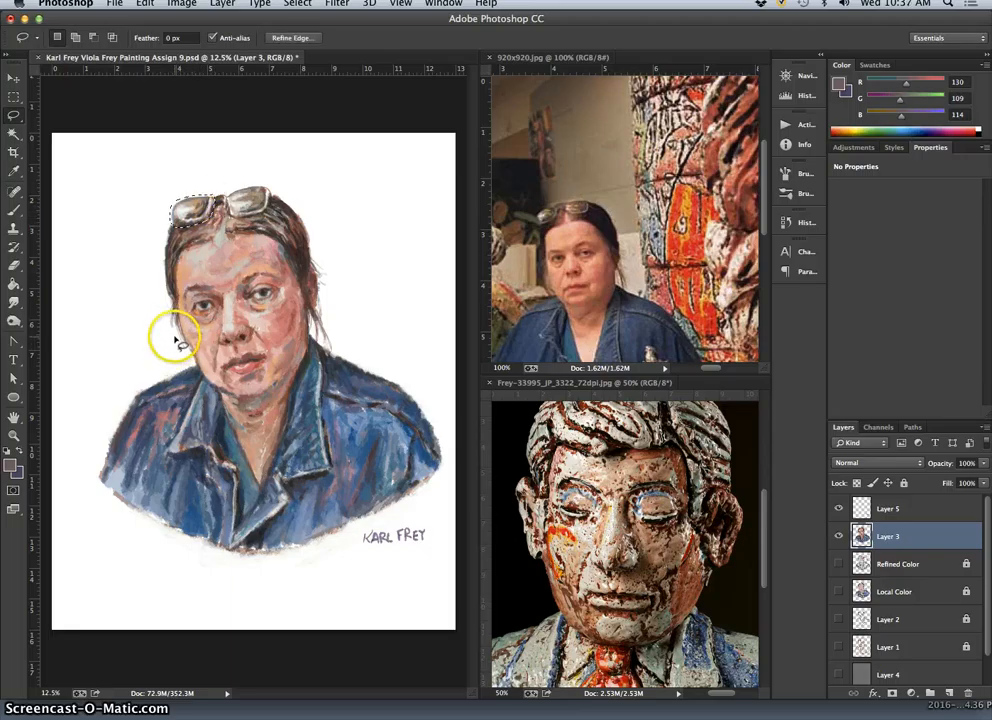
pyautogui.press('super+j')
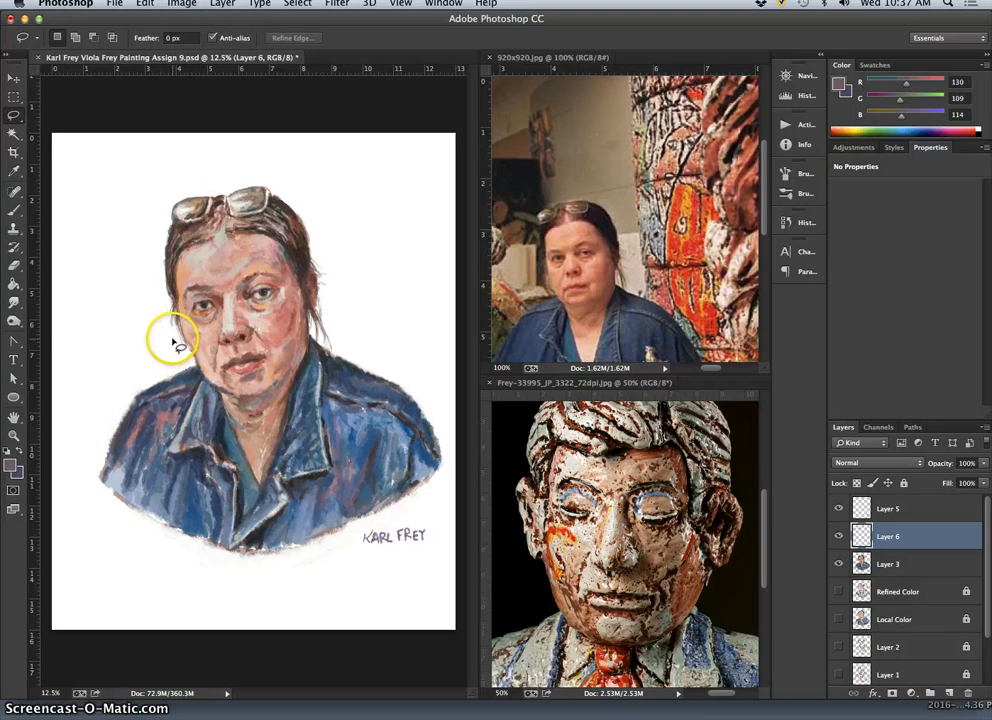
# Warp the copied lens by pulling its two outer corners slightly outward, and compare the result with the original lens.
pyautogui.press('super+t')
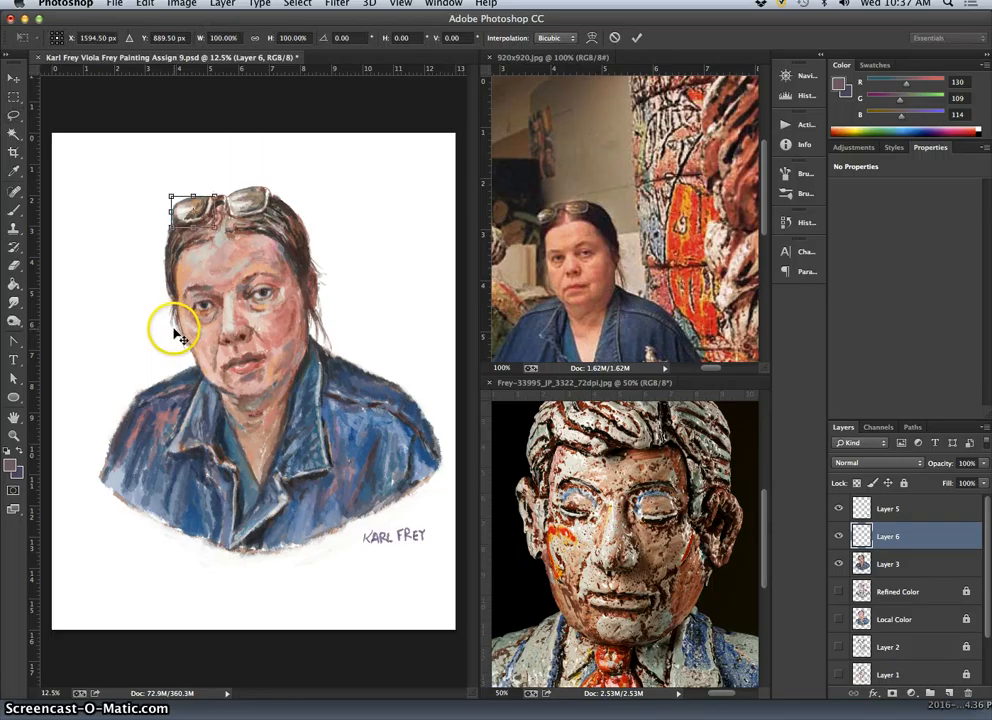
pyautogui.rightClick(183, 215)
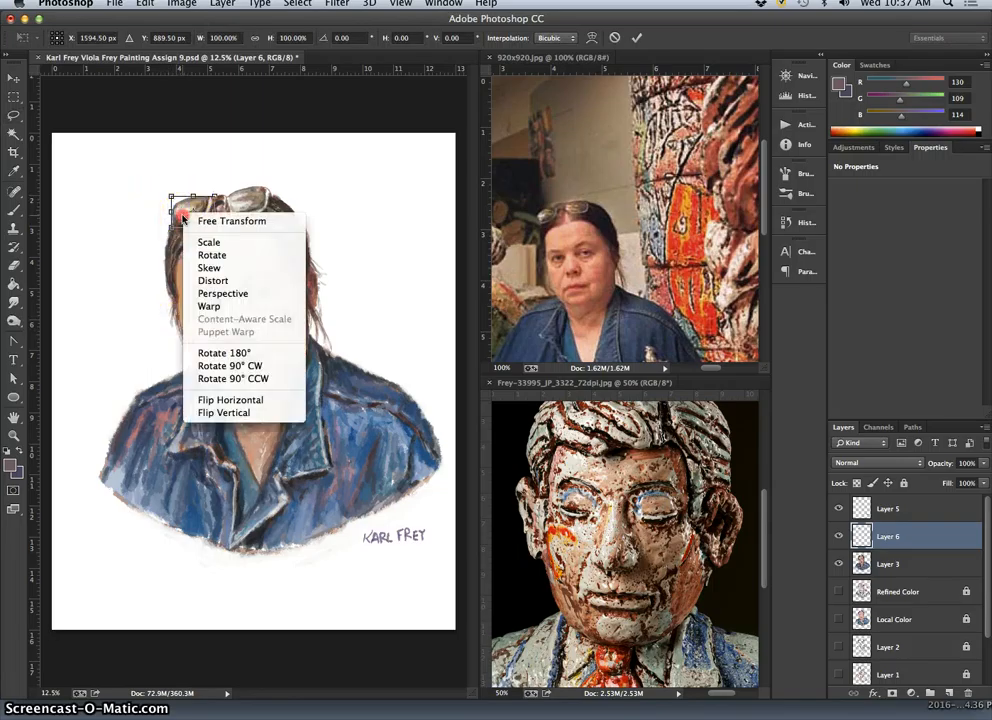
pyautogui.click(210, 306)
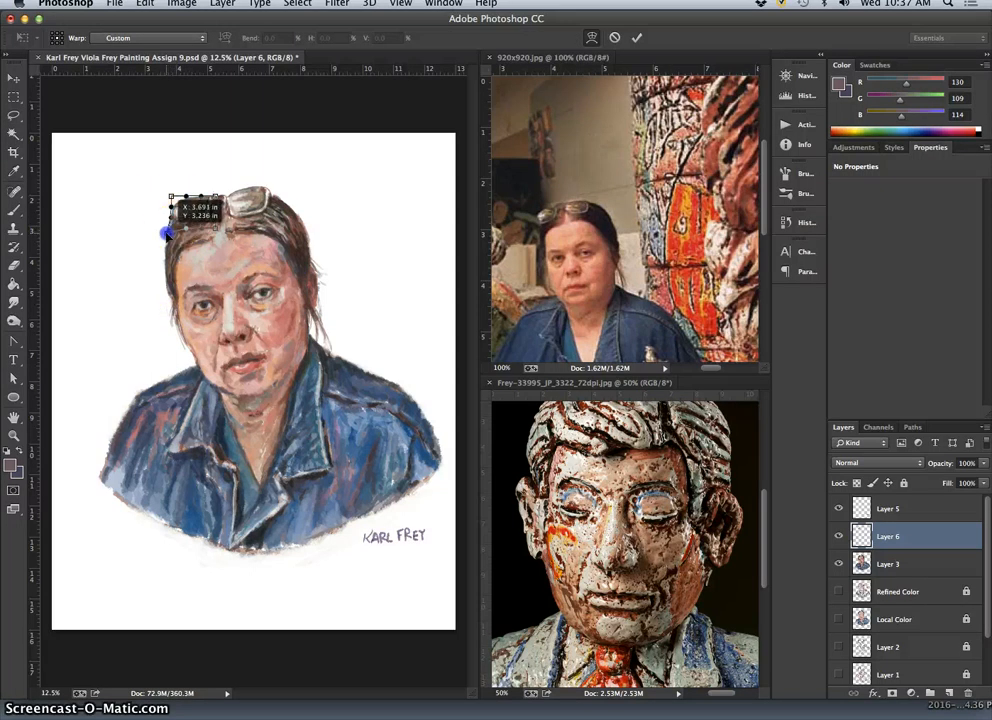
pyautogui.moveTo(167, 233); pyautogui.dragTo(163, 203)
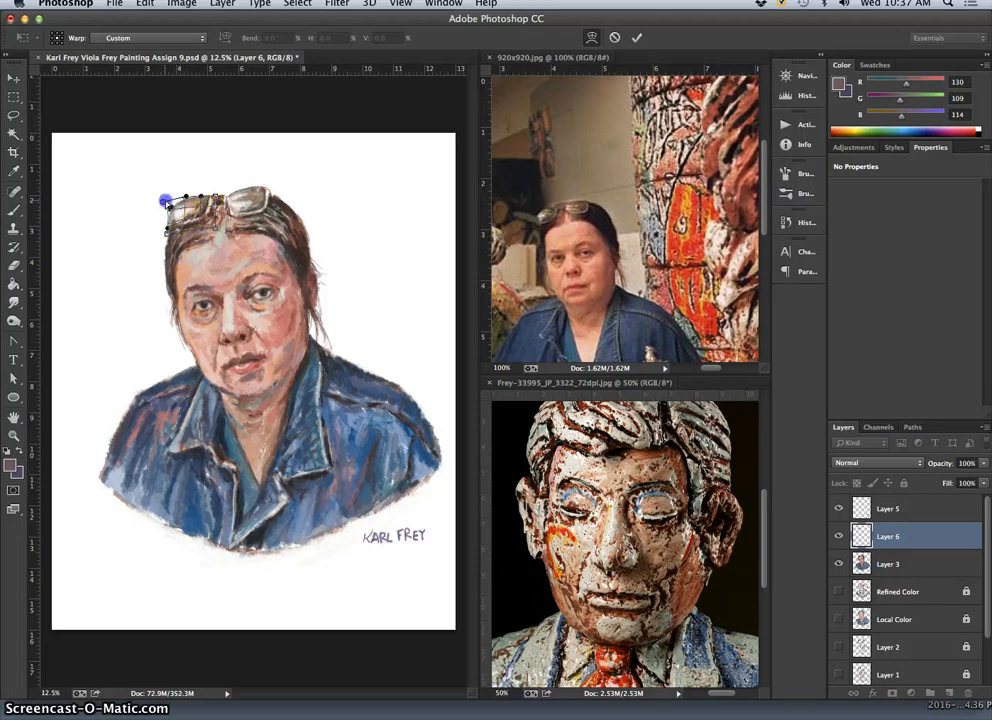
pyautogui.moveTo(165, 201); pyautogui.dragTo(167, 200)
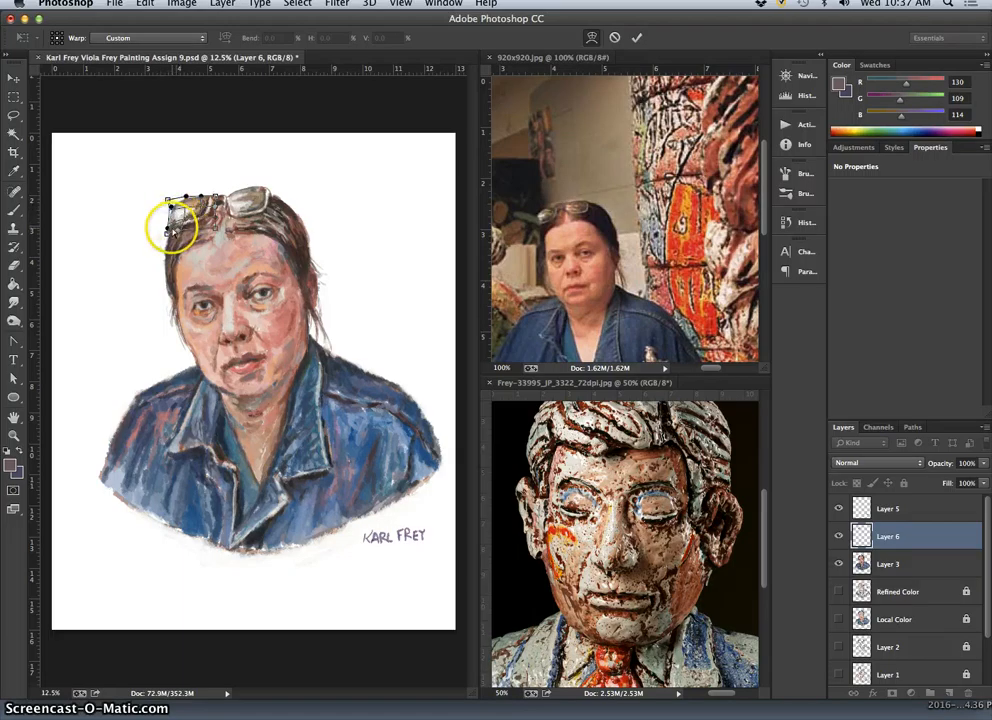
pyautogui.press('Return')
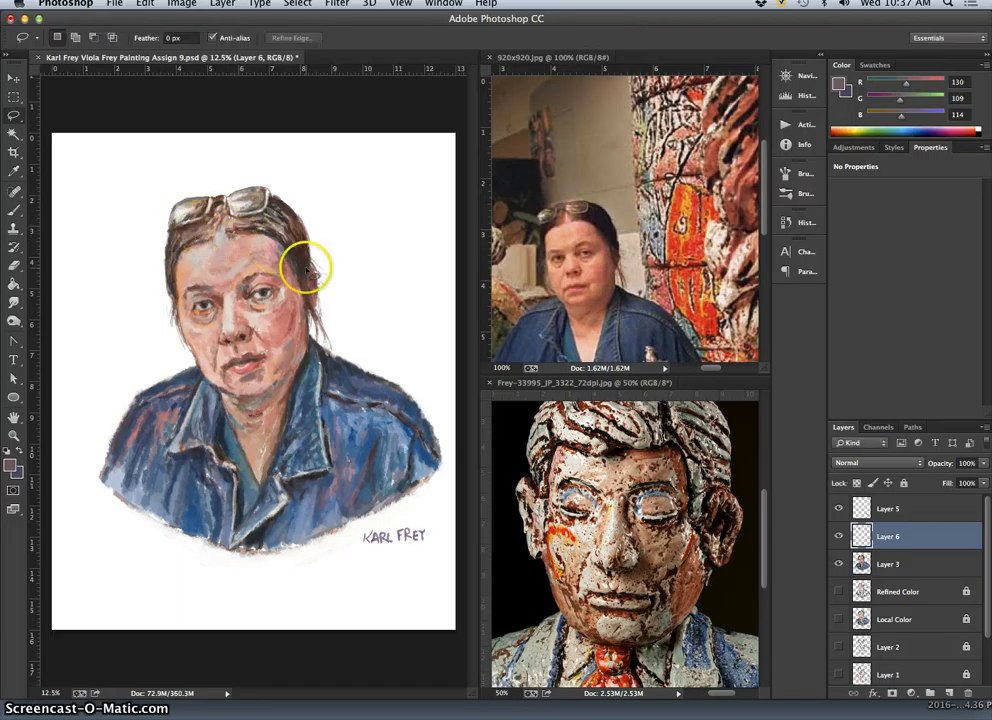
pyautogui.click(838, 536)
pyautogui.click(838, 536)
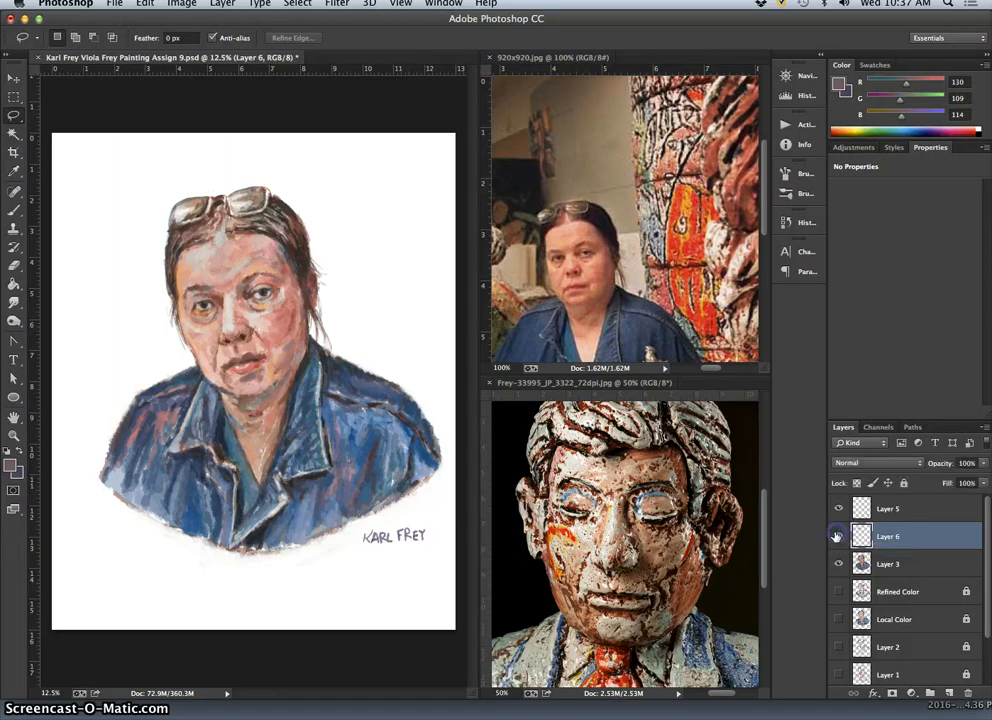
# Soften the outer edge of the warped lens on Layer 6 with the Eraser at 28% opacity.
pyautogui.click(16, 263)
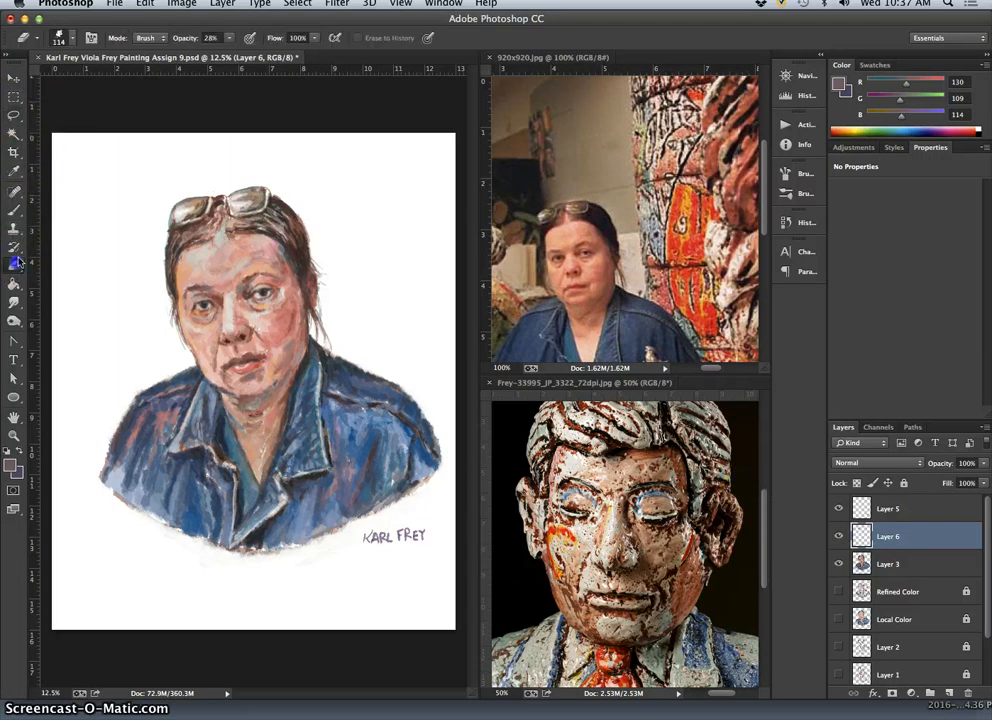
pyautogui.click(166, 219)
pyautogui.moveTo(169, 226)
pyautogui.mouseDown()
pyautogui.moveTo(200, 258)
pyautogui.moveTo(176, 222)
pyautogui.mouseUp()
pyautogui.moveTo(269, 537)
pyautogui.mouseDown()
pyautogui.moveTo(401, 583)
pyautogui.moveTo(276, 330)
pyautogui.mouseUp()
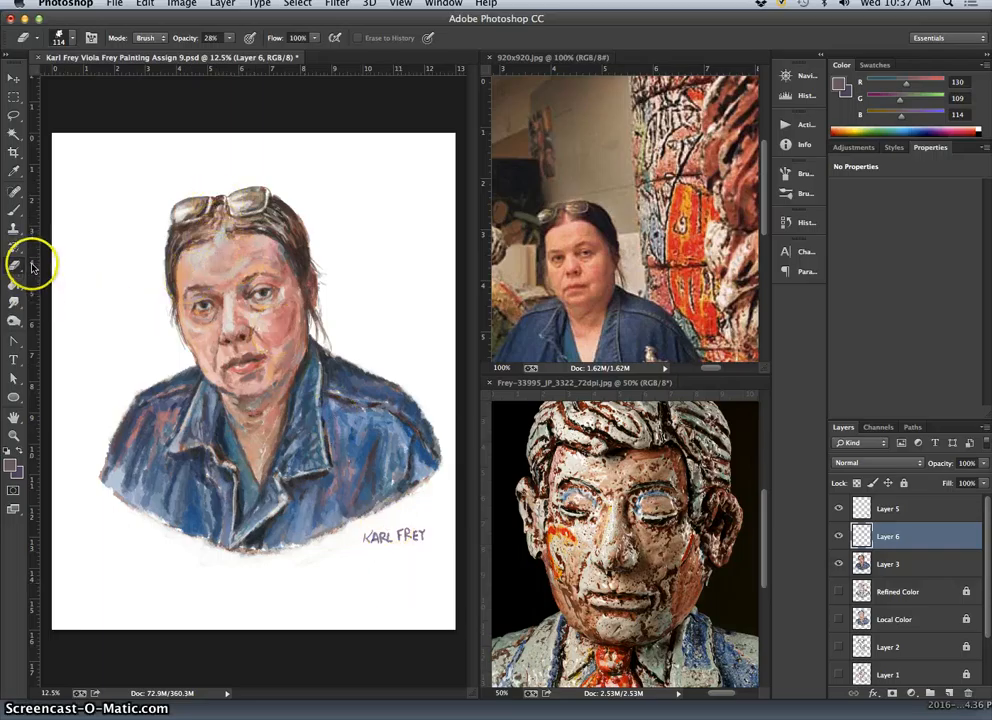
# Lighten the left lens on Layer 6 using the Dodge tool with Midtones range and 58% exposure.
pyautogui.moveTo(14, 321); pyautogui.dragTo(52, 319)
pyautogui.moveTo(214, 197)
pyautogui.mouseDown()
pyautogui.moveTo(162, 248)
pyautogui.moveTo(204, 205)
pyautogui.mouseUp()
pyautogui.click(15, 322)
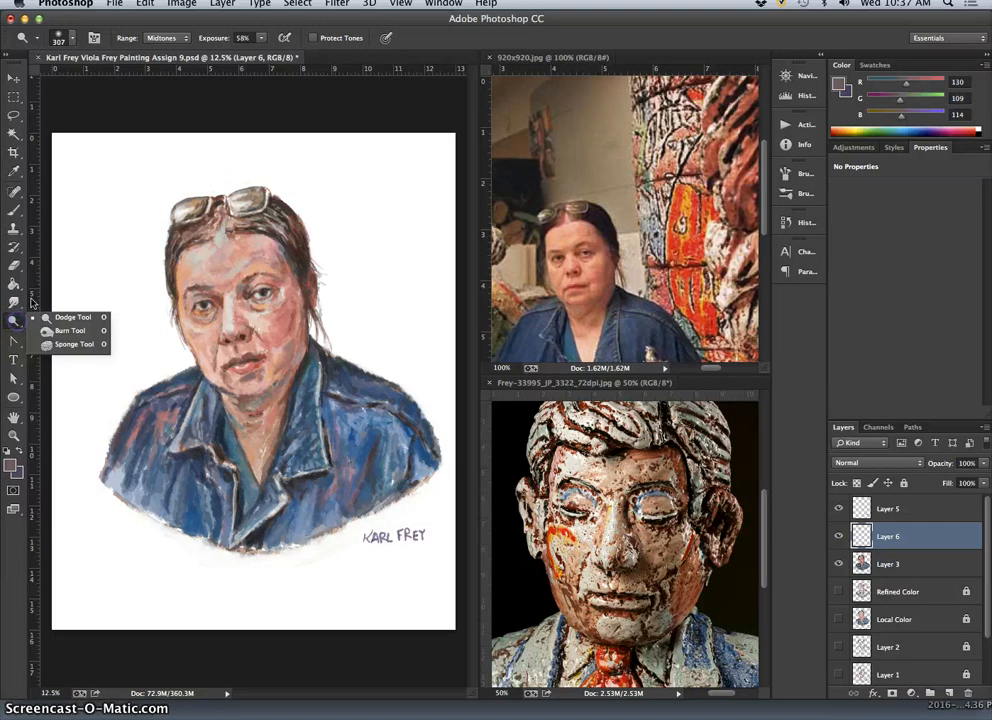
pyautogui.click(204, 212)
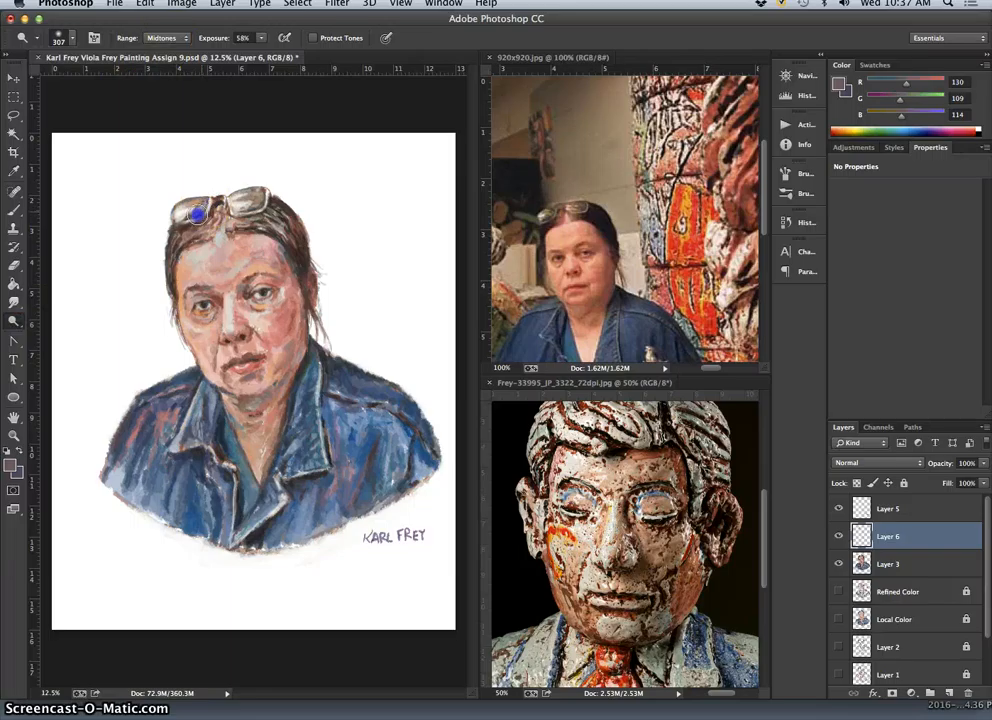
pyautogui.click(186, 216)
# Darken parts of the left lens on Layer 6 using the Burn tool with Midtones range and 43% exposure.
pyautogui.click(24, 319)
pyautogui.click(52, 330)
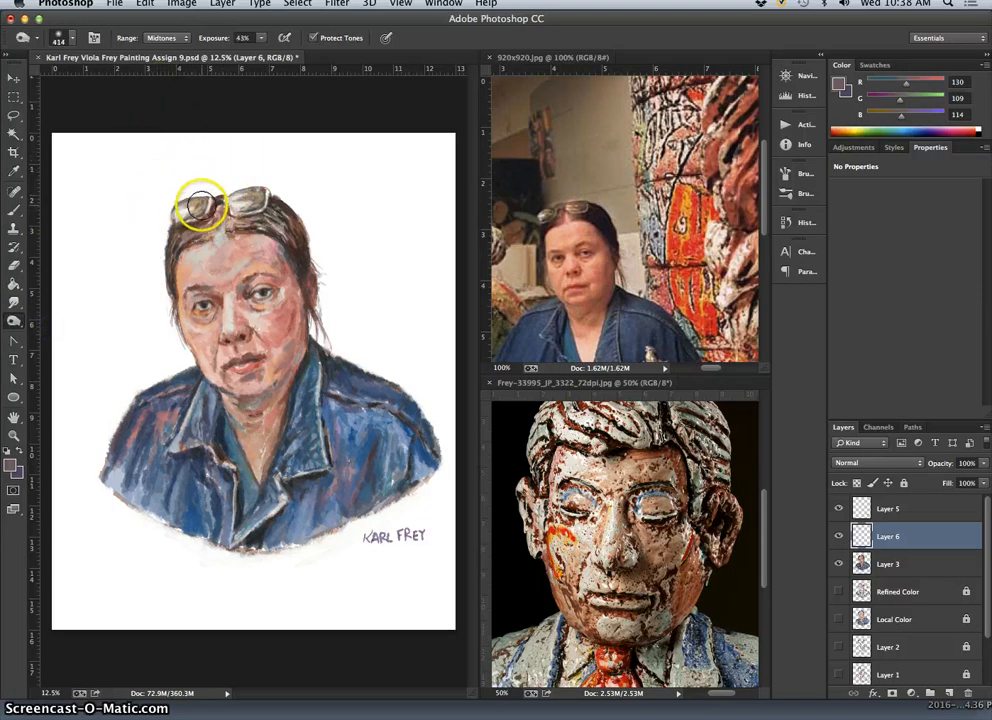
pyautogui.click(196, 207)
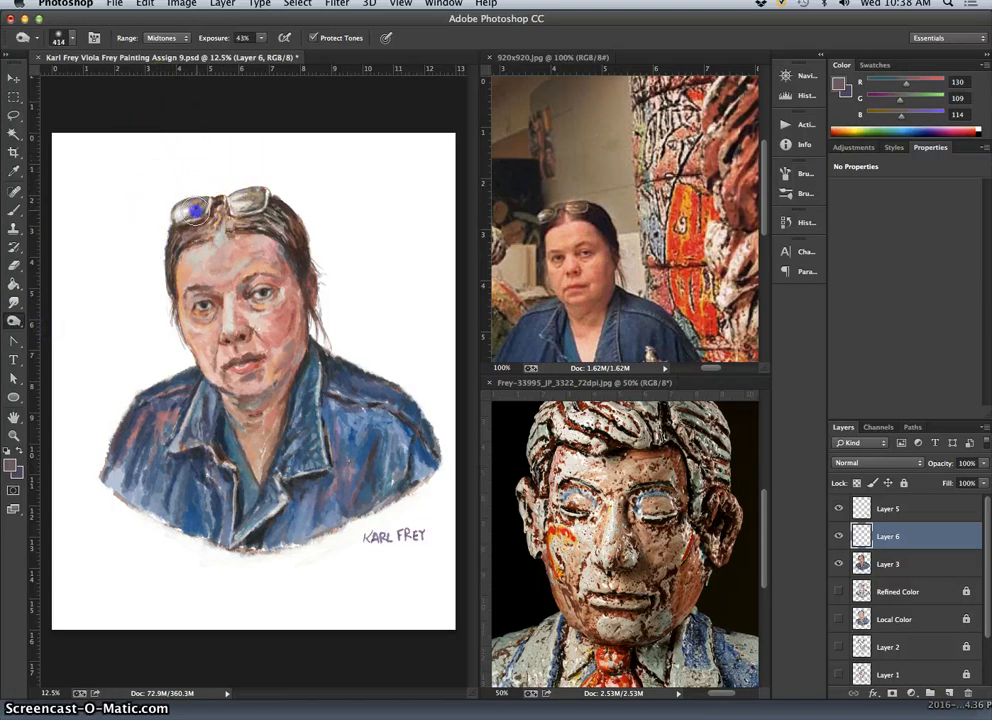
pyautogui.moveTo(190, 210); pyautogui.dragTo(184, 213)
# Darken the right lens of the glasses on Layer 3 with the Burn tool.
pyautogui.moveTo(252, 198); pyautogui.dragTo(245, 202)
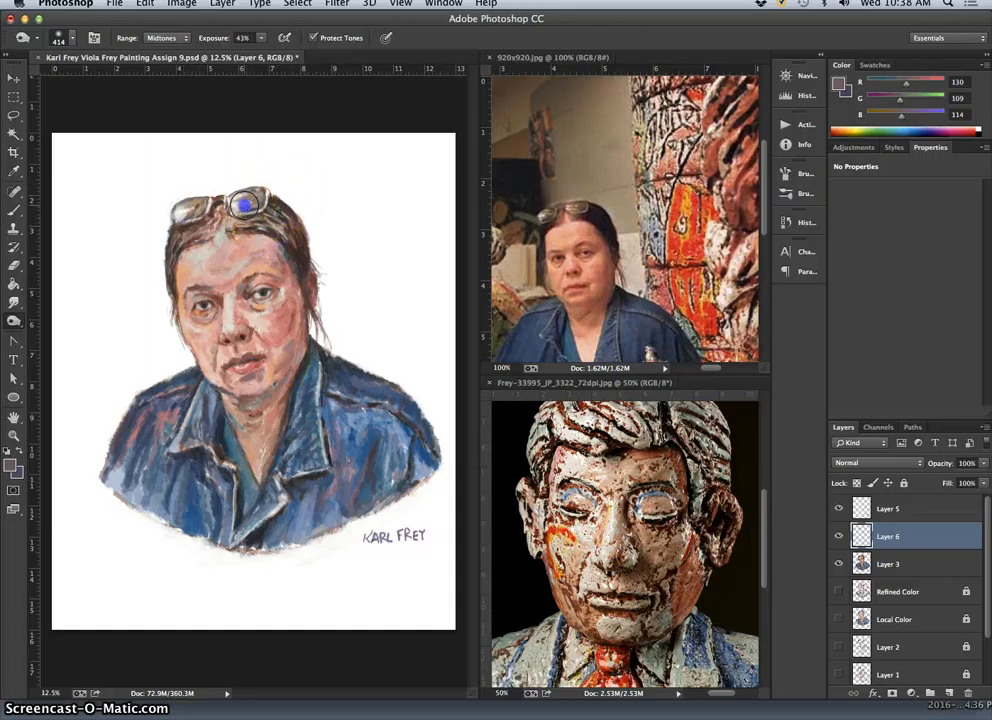
pyautogui.click(890, 565)
pyautogui.moveTo(341, 223)
pyautogui.mouseDown()
pyautogui.moveTo(244, 199)
pyautogui.moveTo(260, 198)
pyautogui.mouseUp()
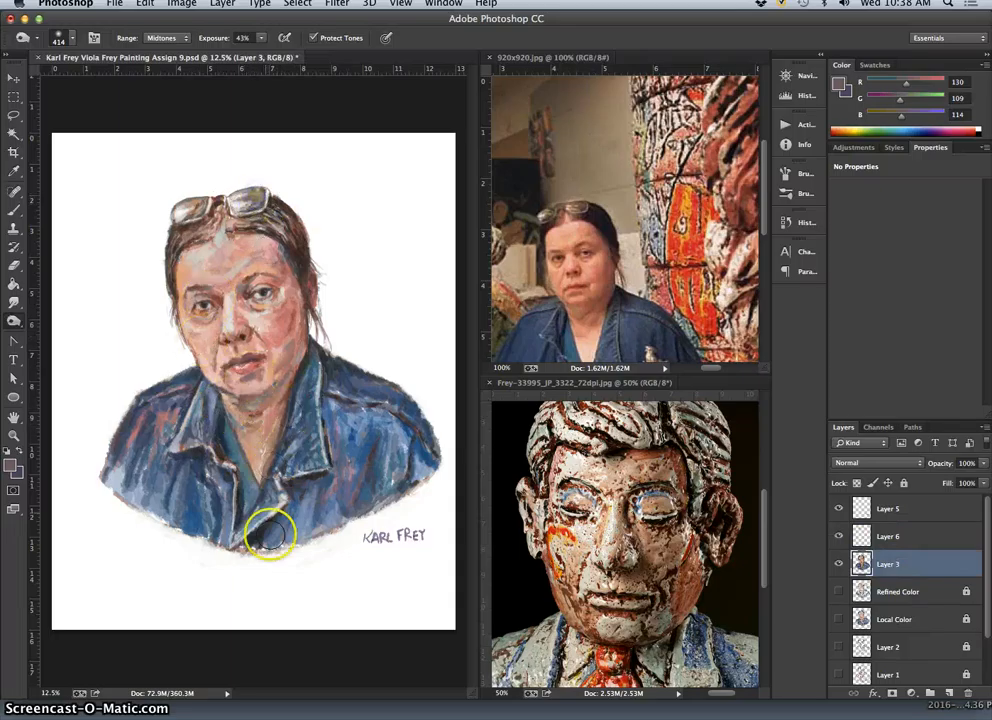
# Burn the hair on both sides of the head and the collar and right shoulder of the jacket on Layer 3.
pyautogui.moveTo(180, 237); pyautogui.dragTo(179, 236)
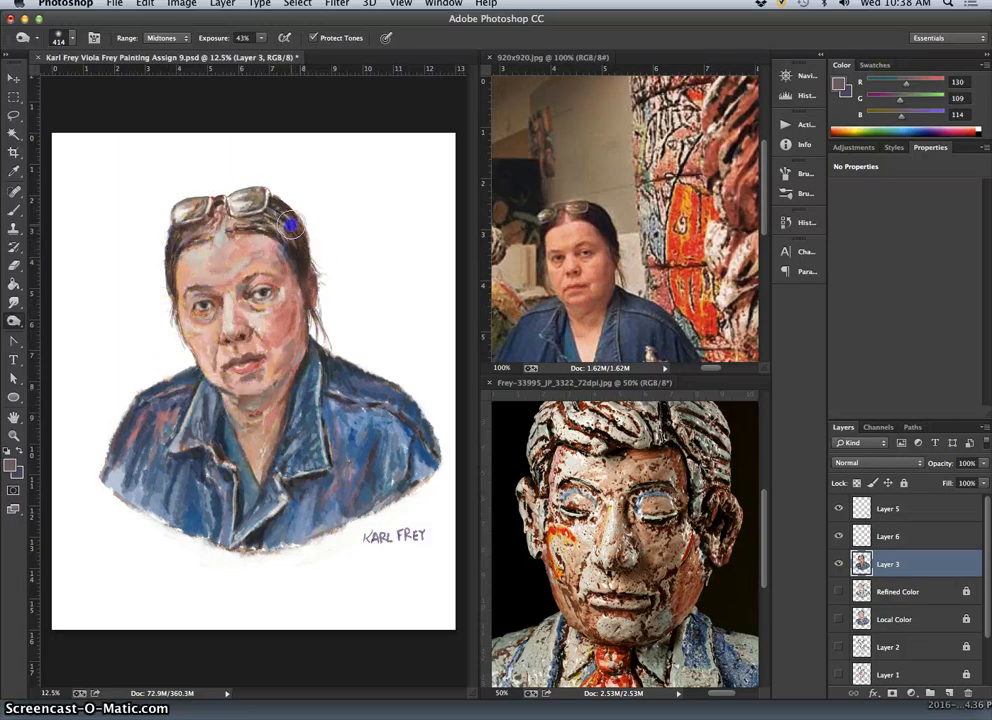
pyautogui.moveTo(290, 225)
pyautogui.mouseDown()
pyautogui.moveTo(285, 214)
pyautogui.moveTo(312, 351)
pyautogui.mouseUp()
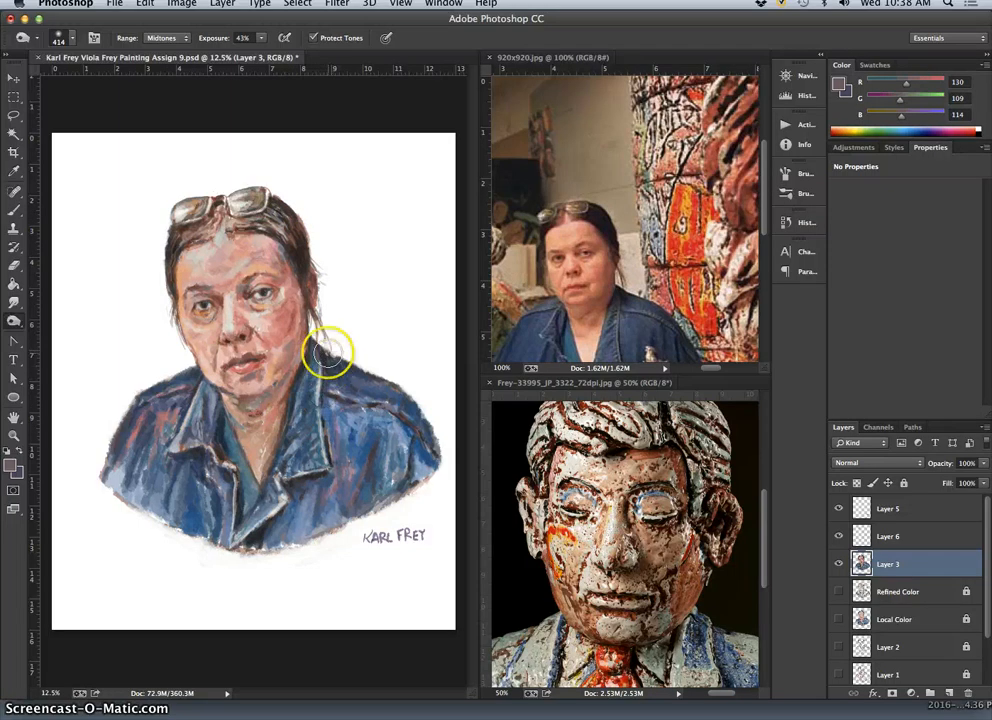
pyautogui.moveTo(300, 416); pyautogui.dragTo(302, 422)
pyautogui.moveTo(308, 385)
pyautogui.mouseDown()
pyautogui.moveTo(328, 429)
pyautogui.moveTo(318, 378)
pyautogui.moveTo(342, 374)
pyautogui.moveTo(333, 374)
pyautogui.moveTo(359, 391)
pyautogui.moveTo(364, 414)
pyautogui.moveTo(358, 389)
pyautogui.moveTo(384, 390)
pyautogui.moveTo(397, 422)
pyautogui.moveTo(362, 386)
pyautogui.moveTo(416, 431)
pyautogui.mouseUp()
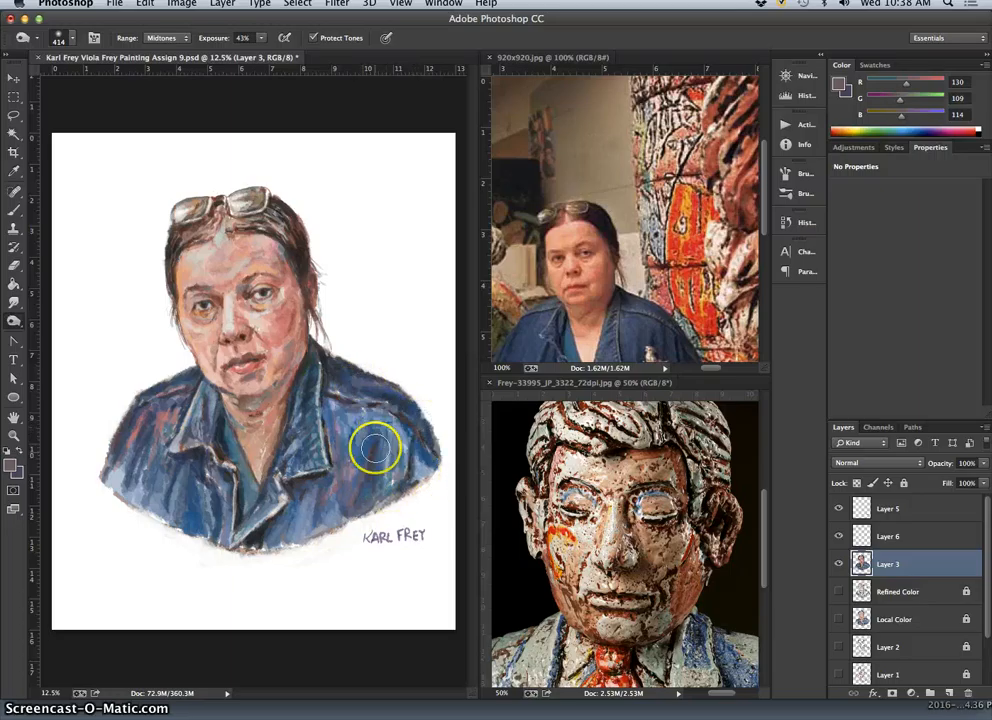
# Burn the right front of the jacket and the right lapel and collar on Layer 3 with Midtones range and 43% exposure.
pyautogui.click(372, 449)
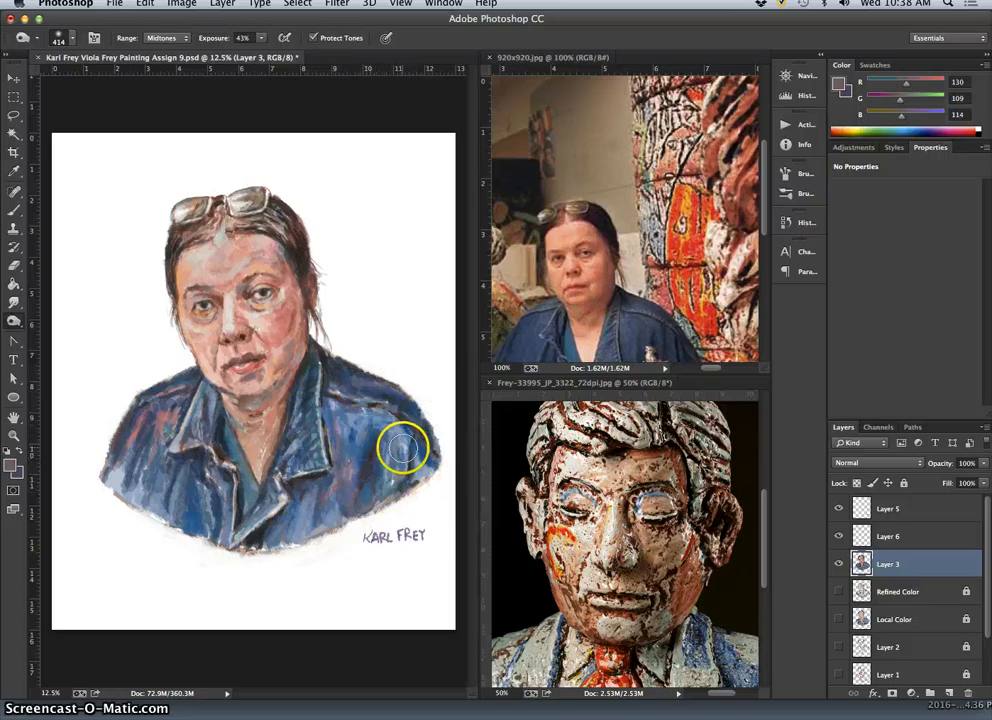
pyautogui.click(398, 478)
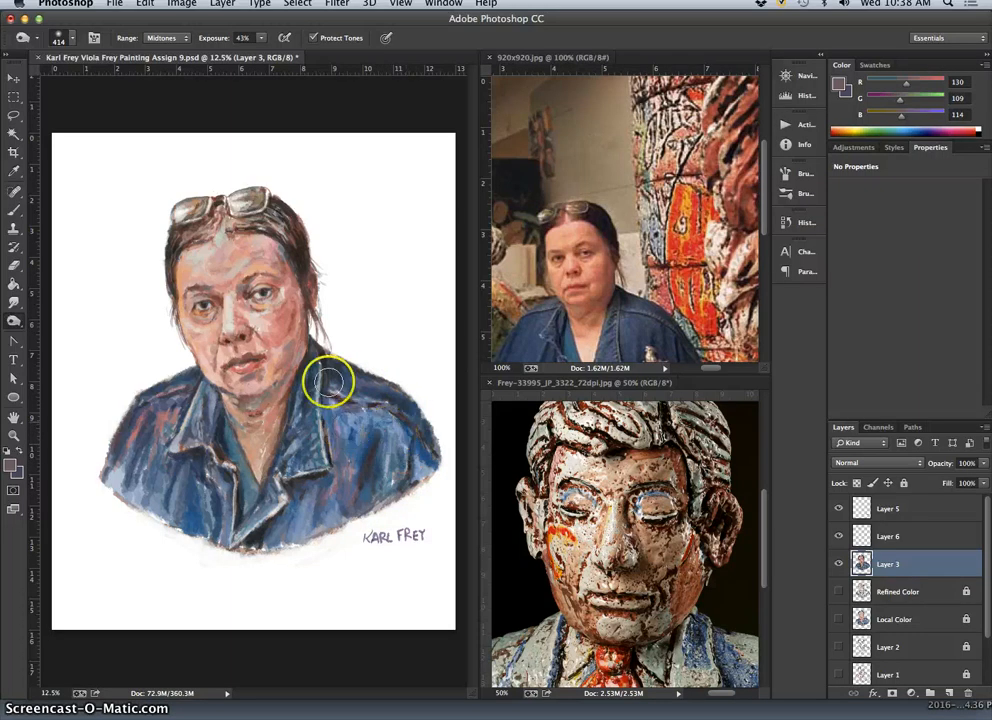
pyautogui.click(287, 484)
pyautogui.moveTo(287, 518)
pyautogui.mouseDown()
pyautogui.moveTo(255, 417)
pyautogui.moveTo(277, 399)
pyautogui.moveTo(255, 414)
pyautogui.moveTo(293, 384)
pyautogui.mouseUp()
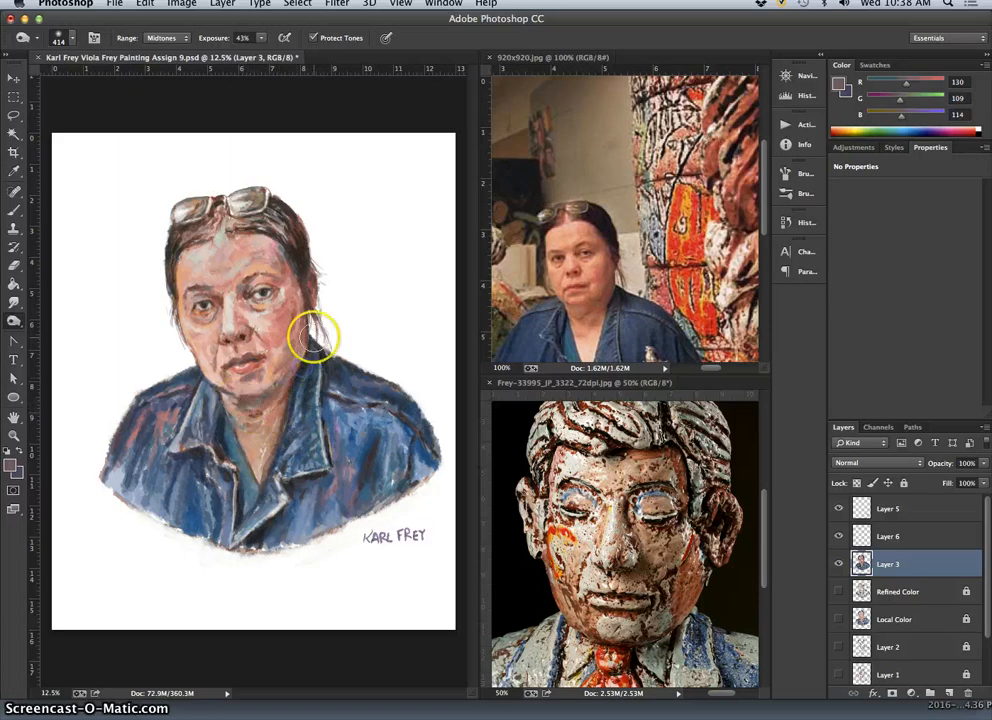
# Burn the shadows under the chin, around the mouth and nose, and below the left eye on Layer 3.
pyautogui.click(226, 398)
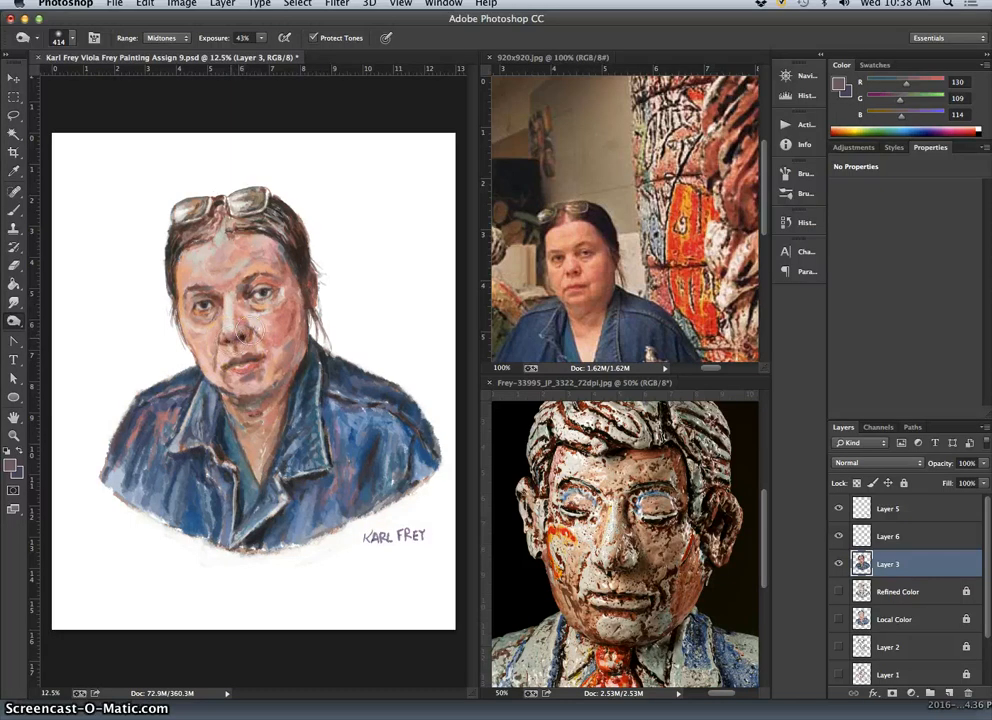
pyautogui.moveTo(266, 387); pyautogui.dragTo(250, 355)
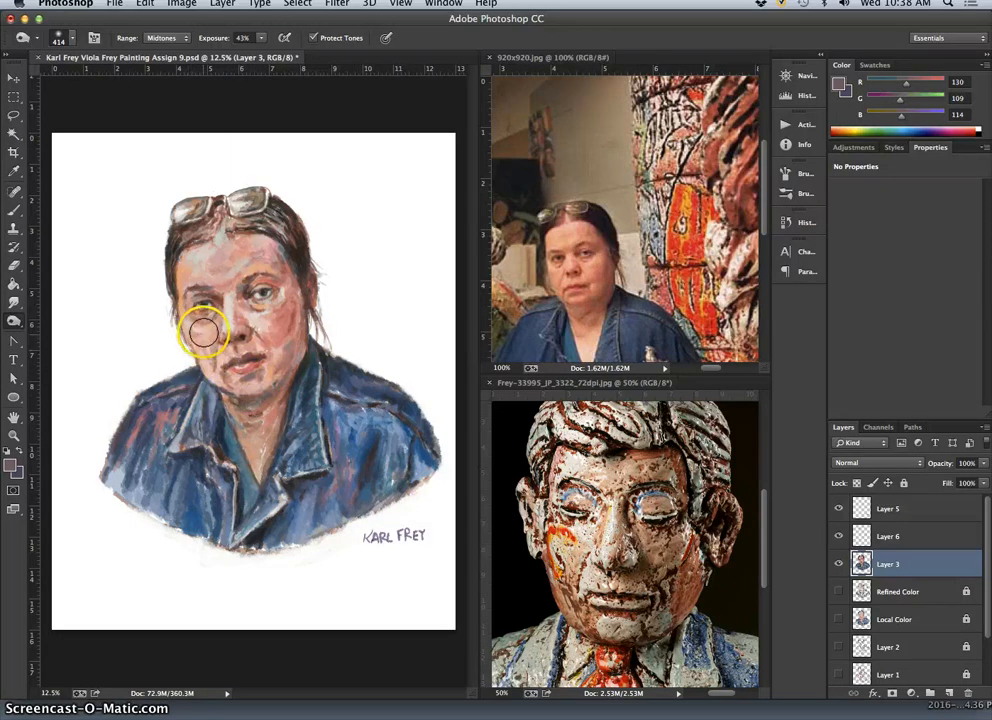
pyautogui.moveTo(203, 333)
pyautogui.mouseDown()
pyautogui.moveTo(201, 306)
pyautogui.moveTo(201, 316)
pyautogui.mouseUp()
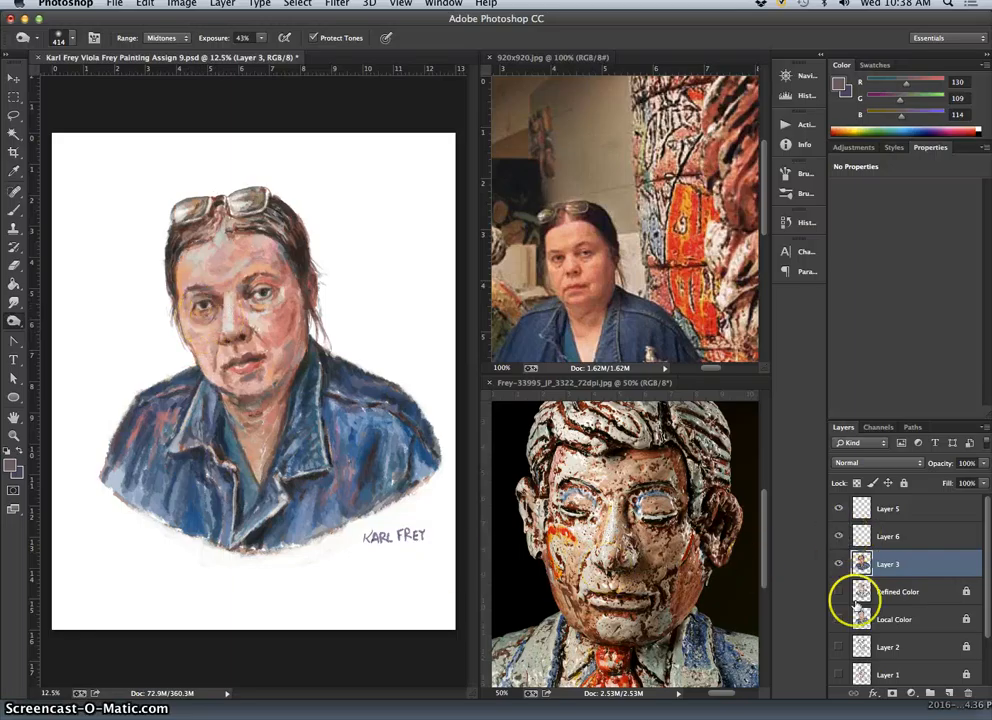
# Compare the painting with and without Layer 3 over the four layers beneath it, restoring the original layer visibility at the end.
pyautogui.moveTo(841, 591); pyautogui.dragTo(838, 673)
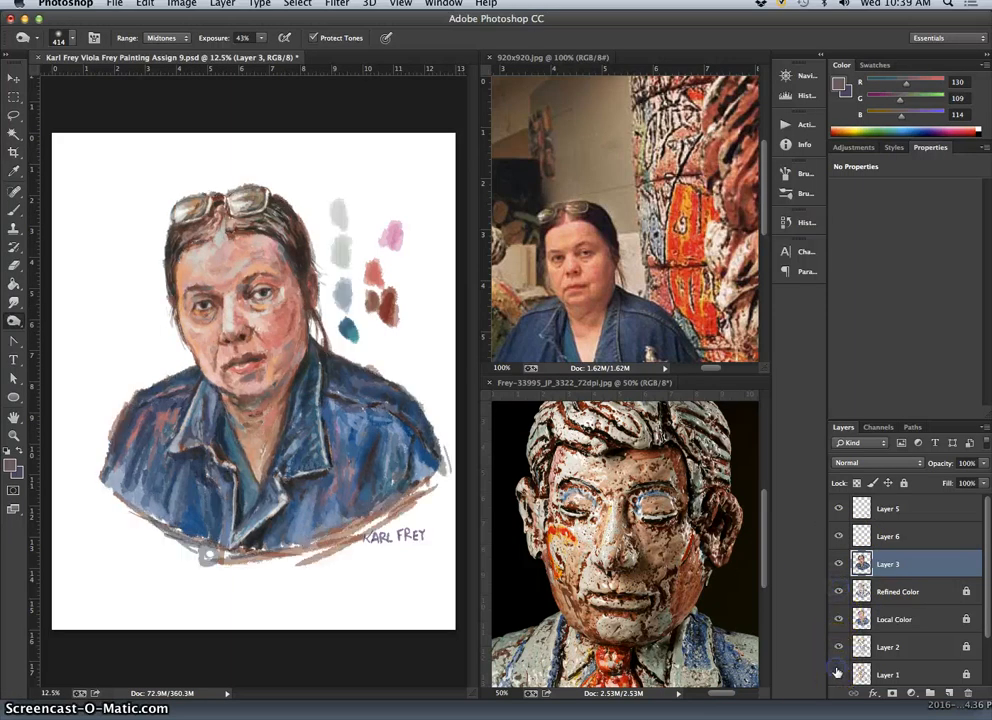
pyautogui.click(838, 564)
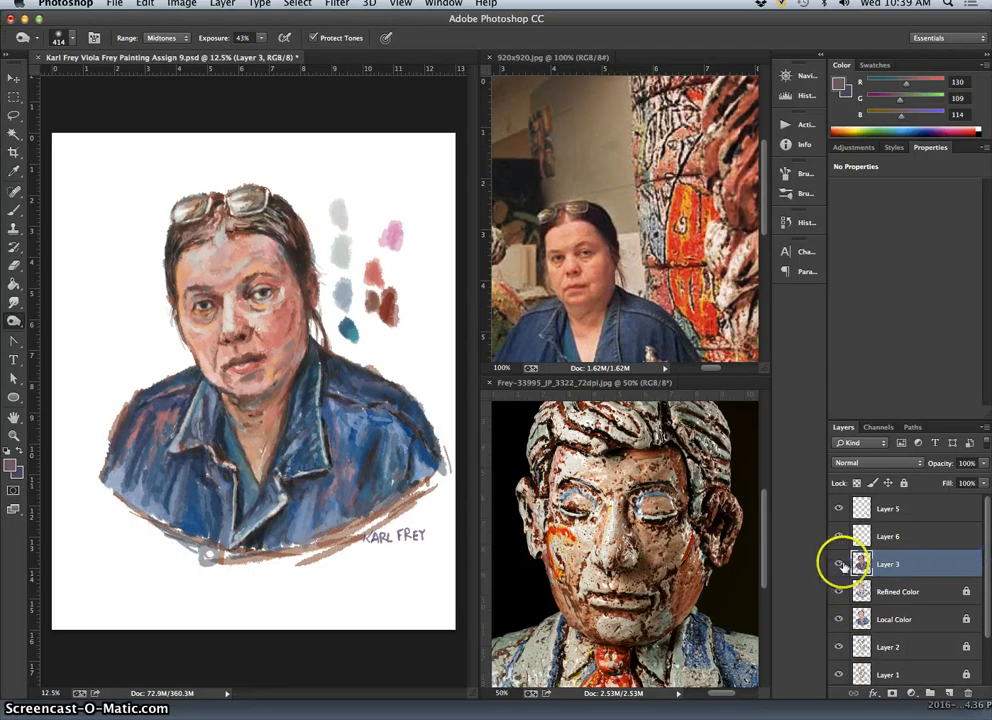
pyautogui.click(839, 565)
pyautogui.click(839, 565)
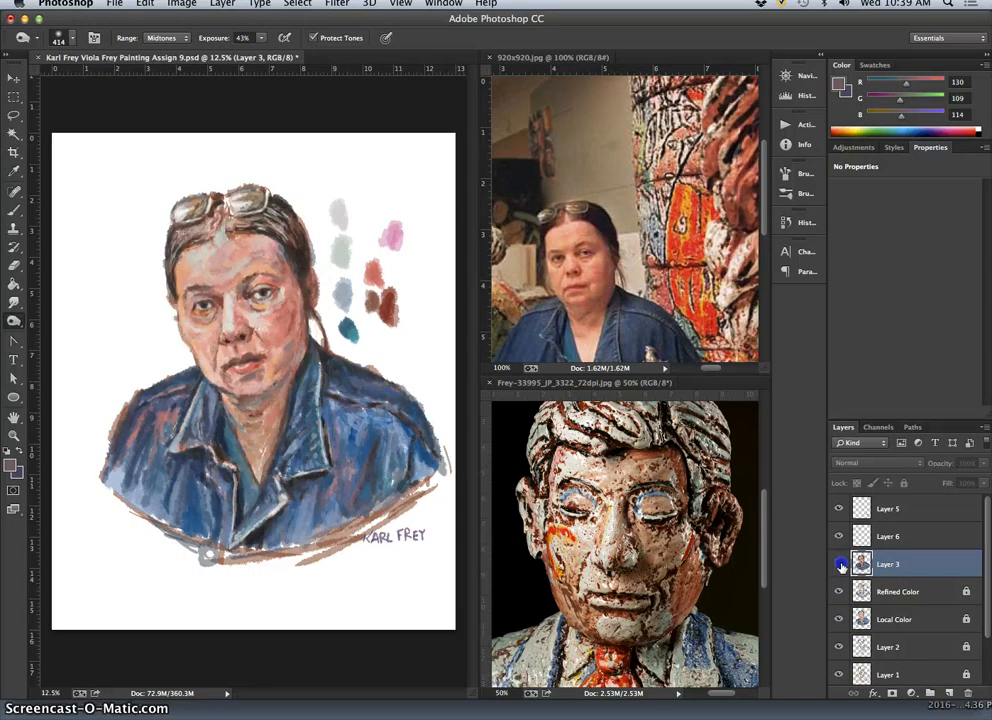
pyautogui.click(839, 565)
pyautogui.click(840, 565)
pyautogui.click(840, 565)
pyautogui.click(840, 565)
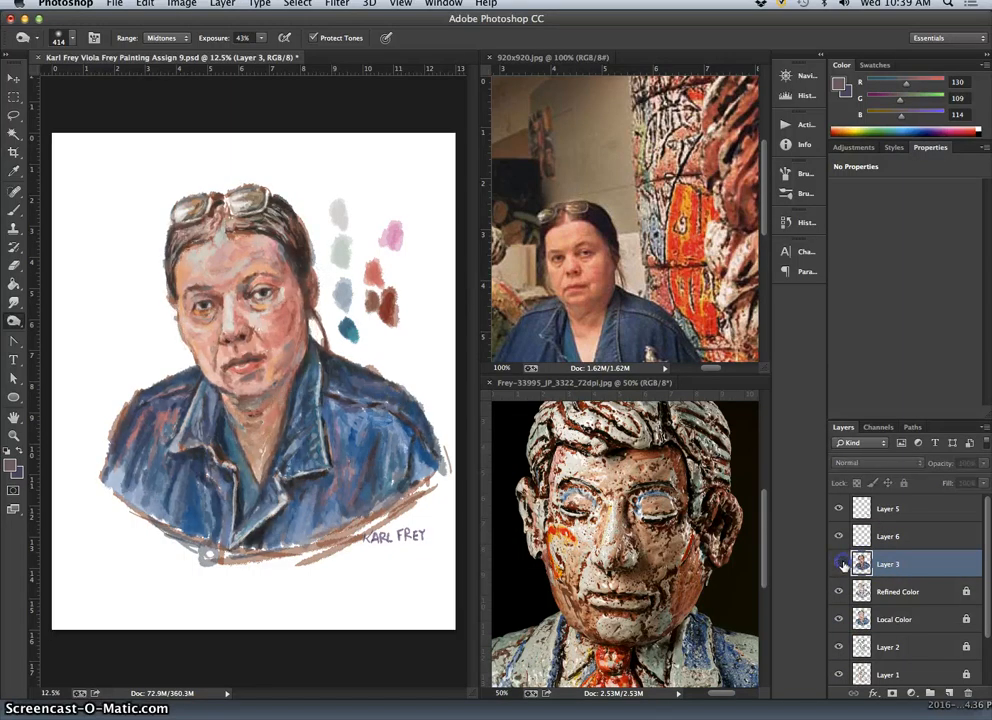
pyautogui.click(840, 565)
pyautogui.moveTo(839, 591); pyautogui.dragTo(838, 675)
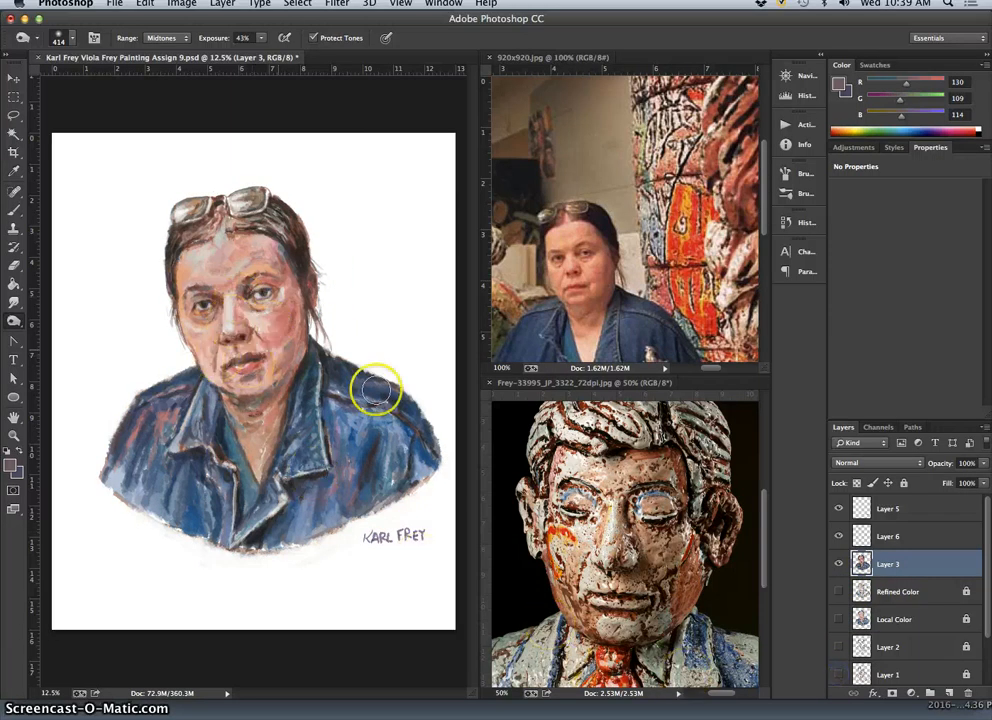
# Compare the painting with and without the Local Color layer beneath Layer 3, leaving Local Color visible.
pyautogui.click(839, 620)
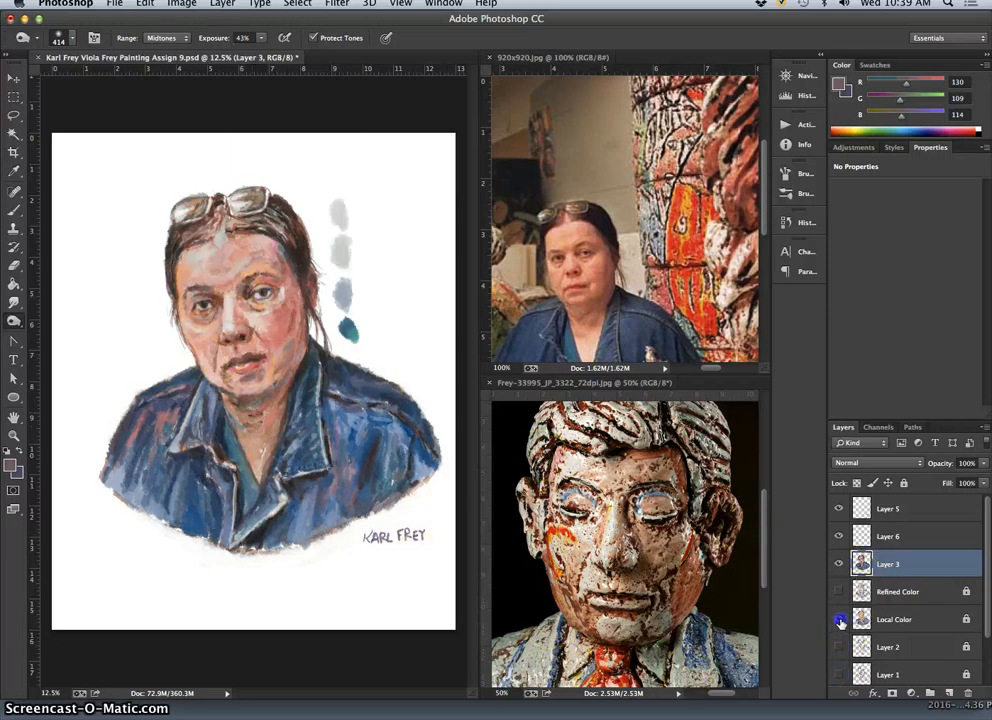
pyautogui.click(840, 621)
pyautogui.click(841, 621)
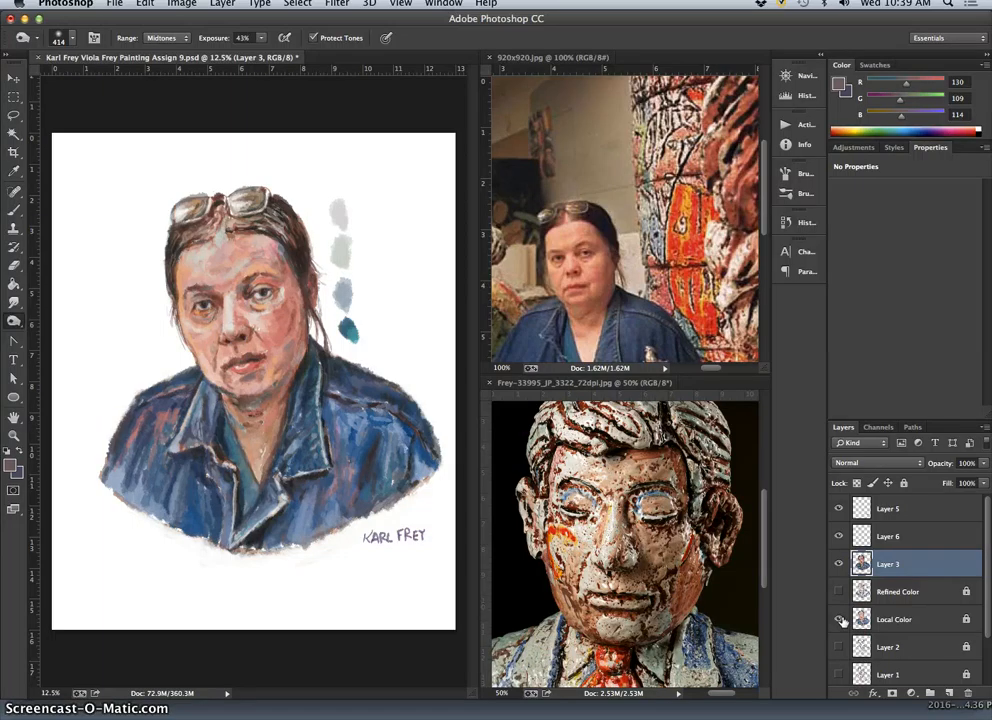
pyautogui.click(841, 620)
pyautogui.click(841, 620)
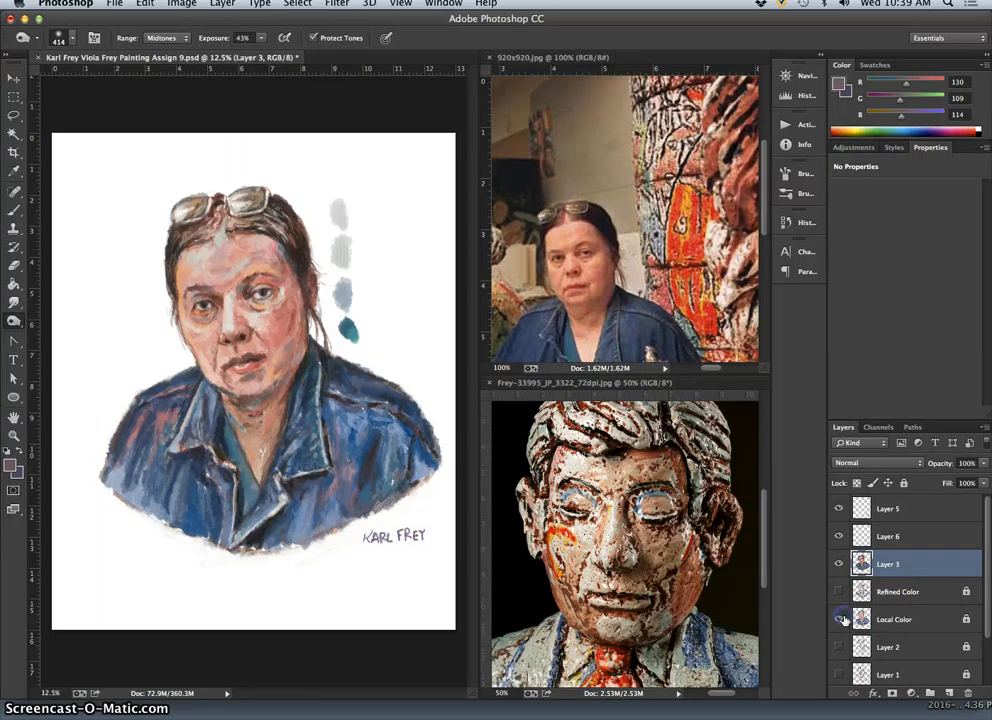
pyautogui.click(841, 620)
pyautogui.click(841, 620)
# Duplicate the Local Color layer, place the copy directly beneath Layer 3, and keep the original hidden.
pyautogui.click(926, 626)
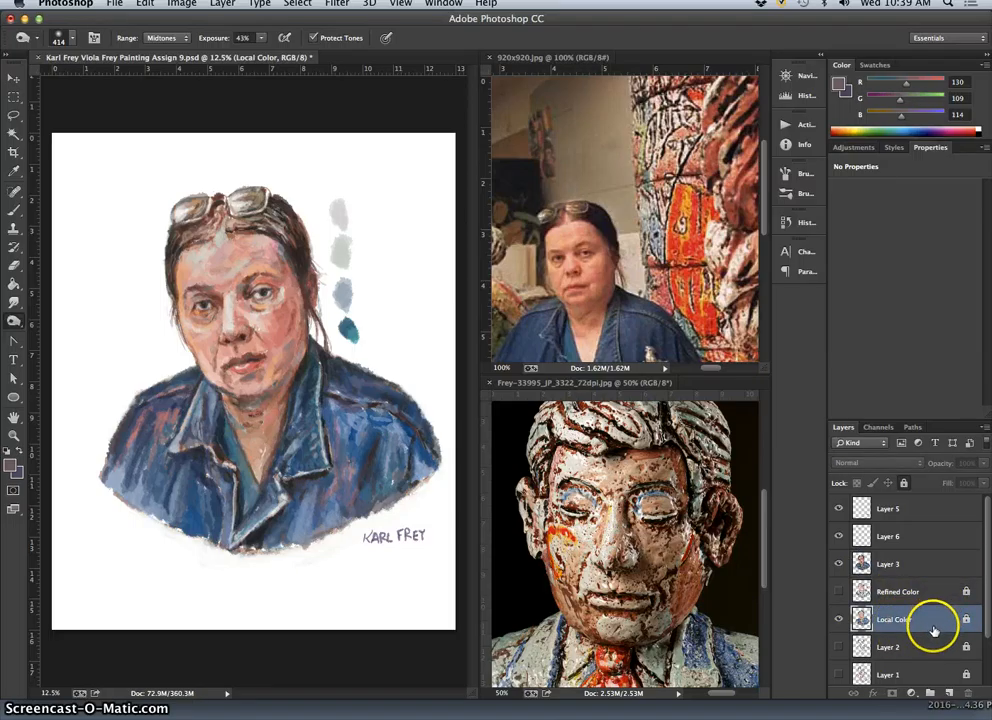
pyautogui.press('super+j')
pyautogui.moveTo(927, 617); pyautogui.dragTo(923, 574)
pyautogui.click(838, 646)
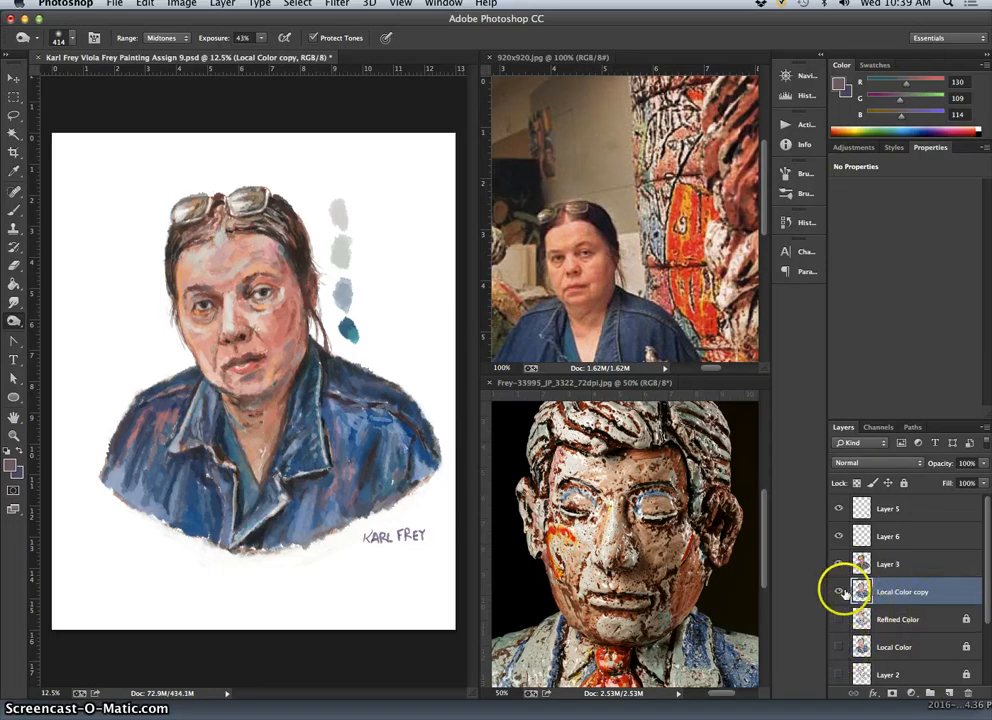
pyautogui.click(838, 591)
pyautogui.click(839, 592)
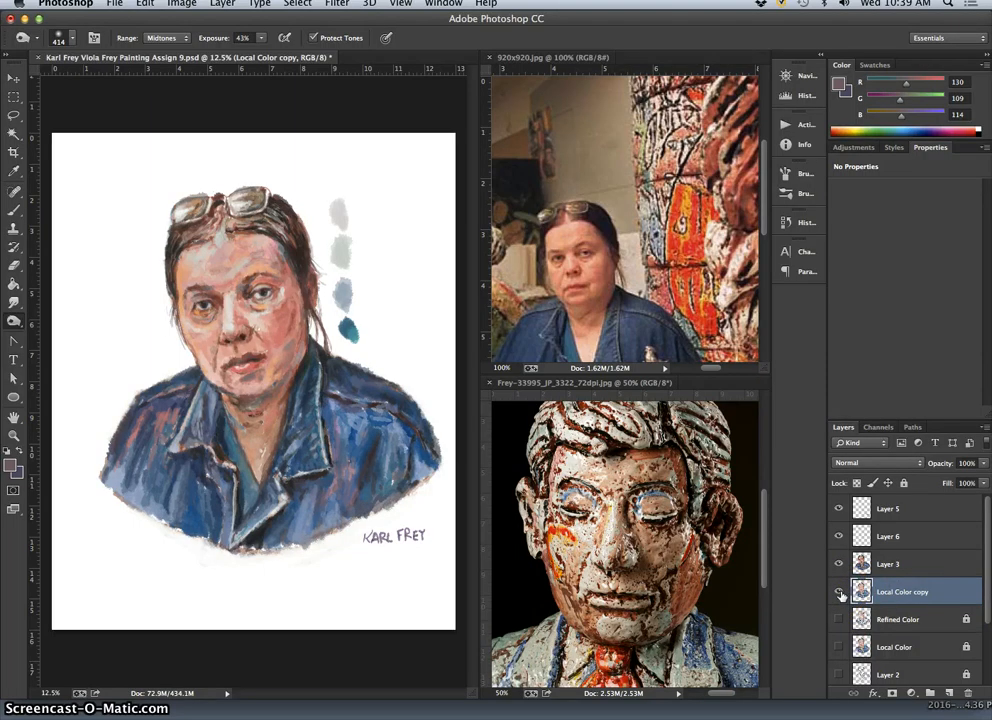
# Dodge highlights on the neck, cheeks and forehead on Layer 3 using Midtones range and 58% exposure.
pyautogui.moveTo(14, 321); pyautogui.dragTo(42, 324)
pyautogui.click(888, 564)
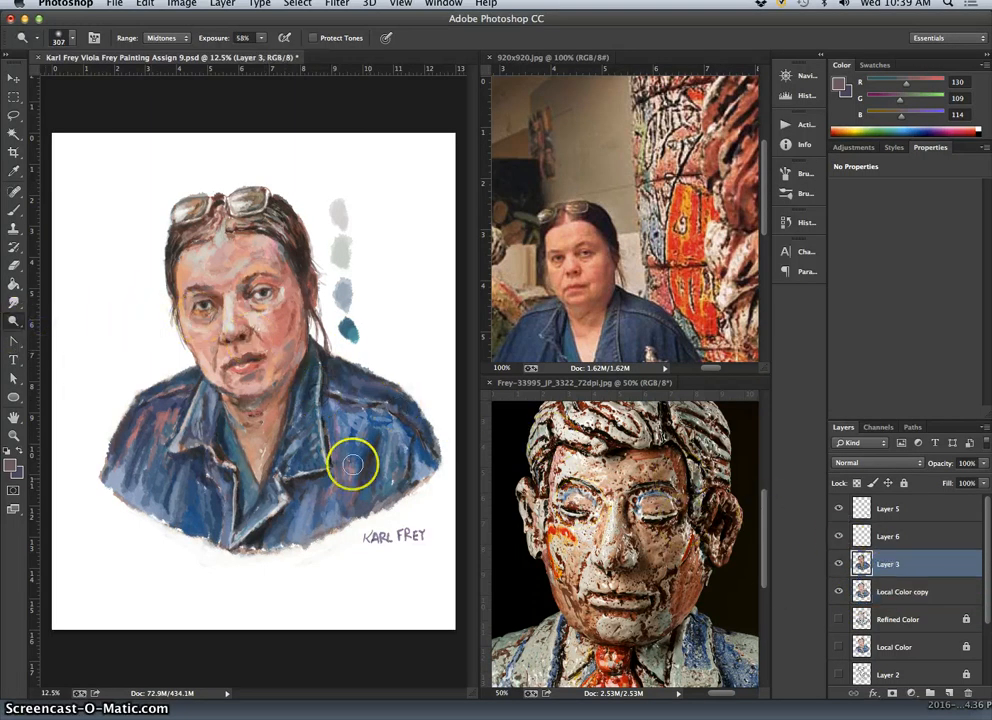
pyautogui.rightClick(258, 413)
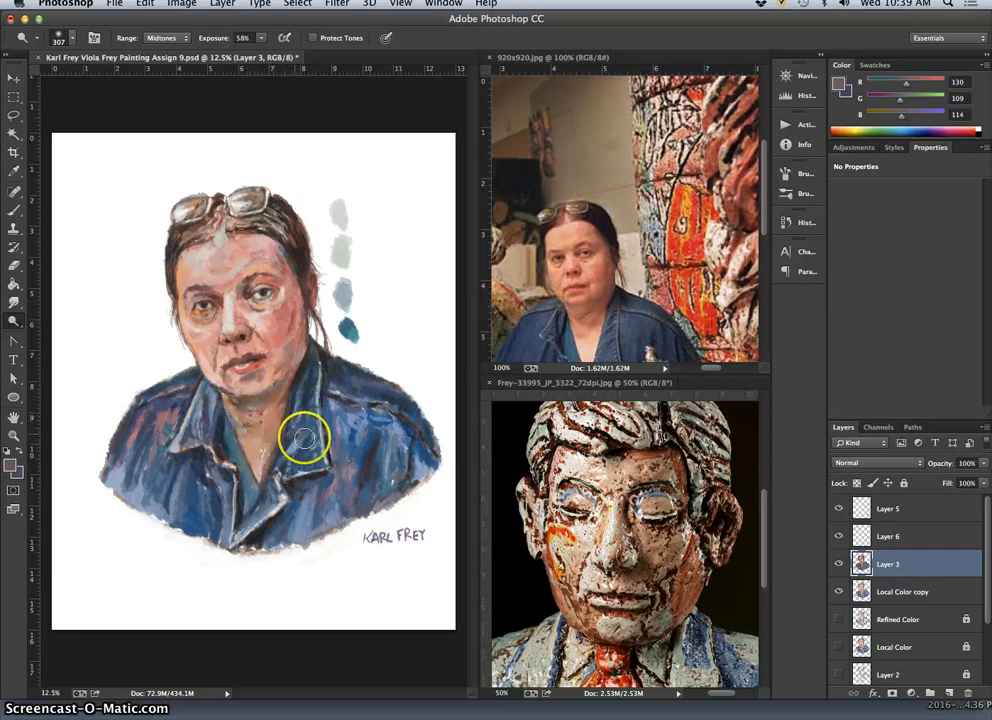
pyautogui.click(261, 448)
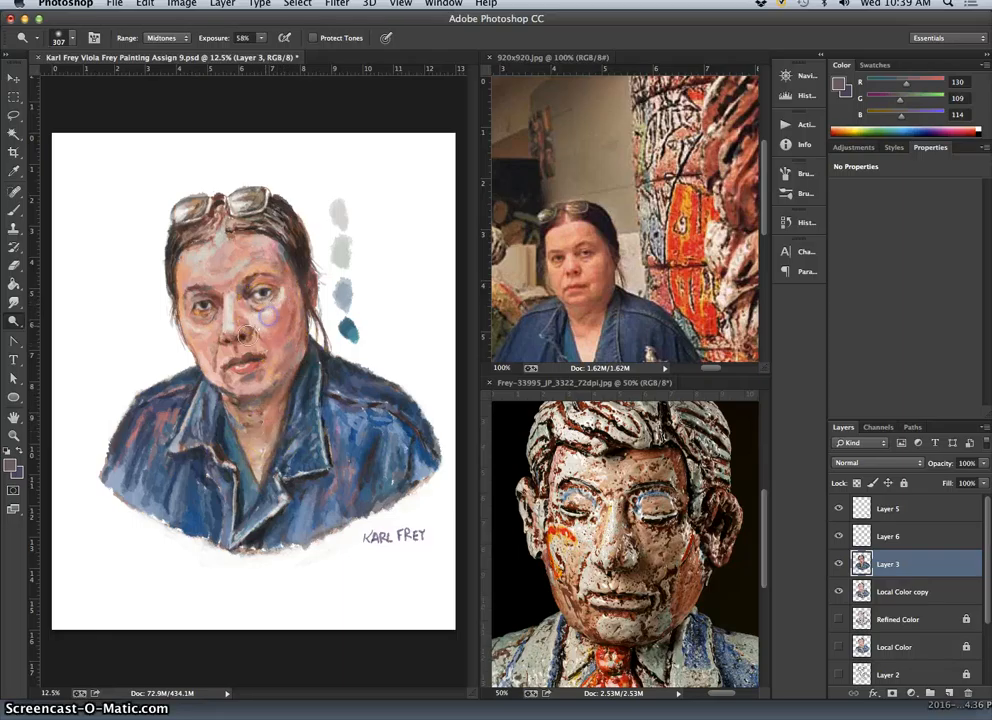
pyautogui.click(210, 322)
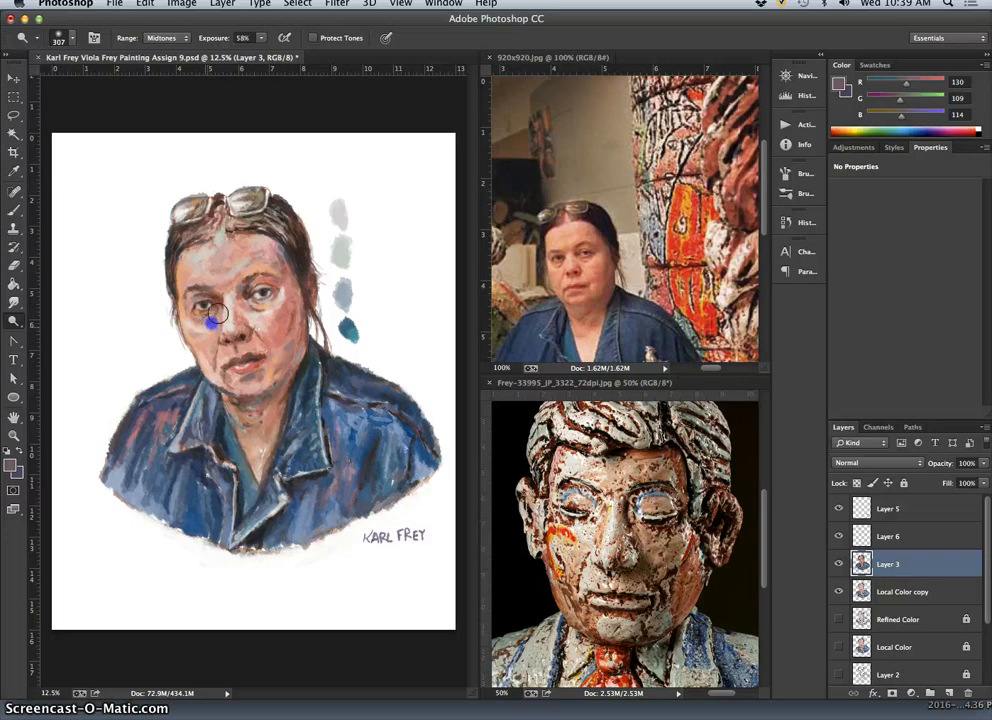
pyautogui.click(237, 267)
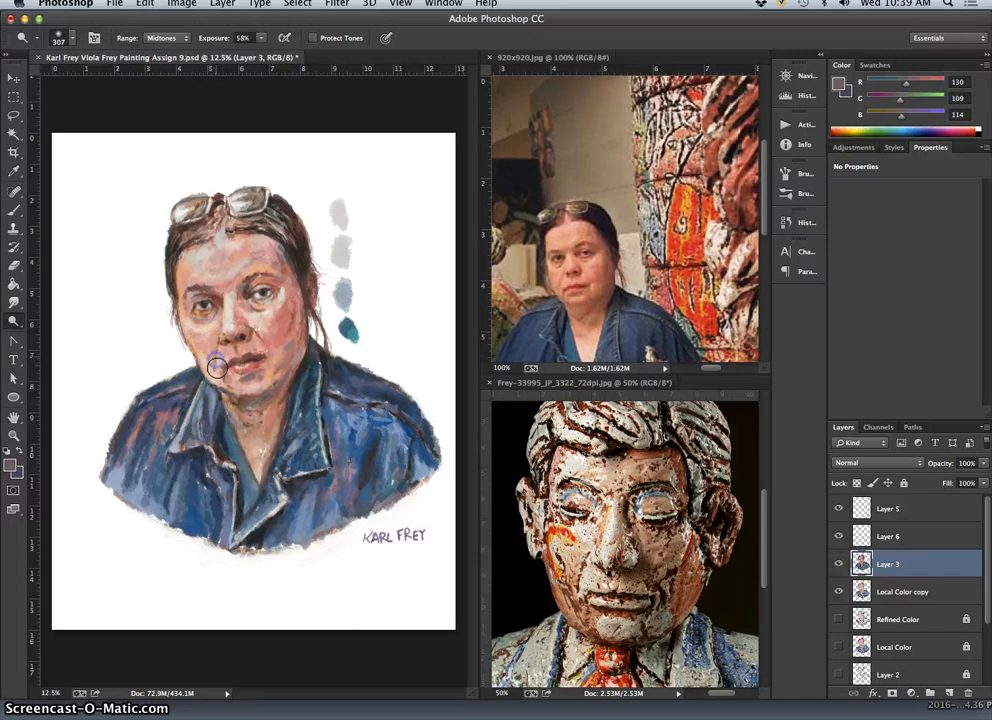
# Check what Layer 3 and Local Color copy each contribute by toggling their visibility, leaving both visible.
pyautogui.click(839, 564)
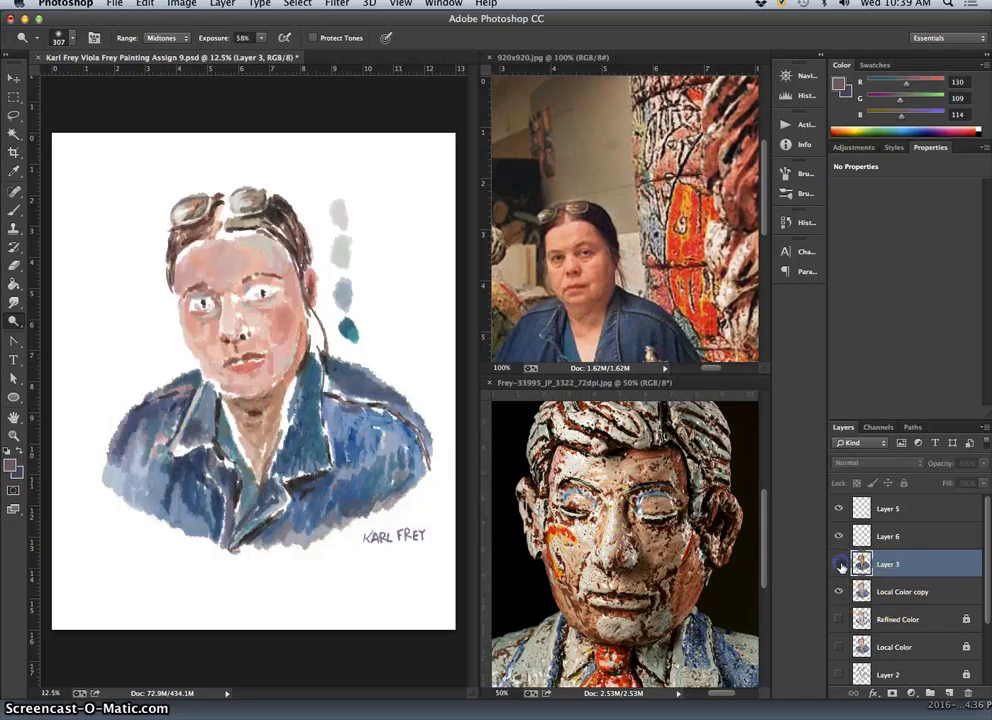
pyautogui.click(839, 564)
pyautogui.click(839, 564)
pyautogui.click(839, 564)
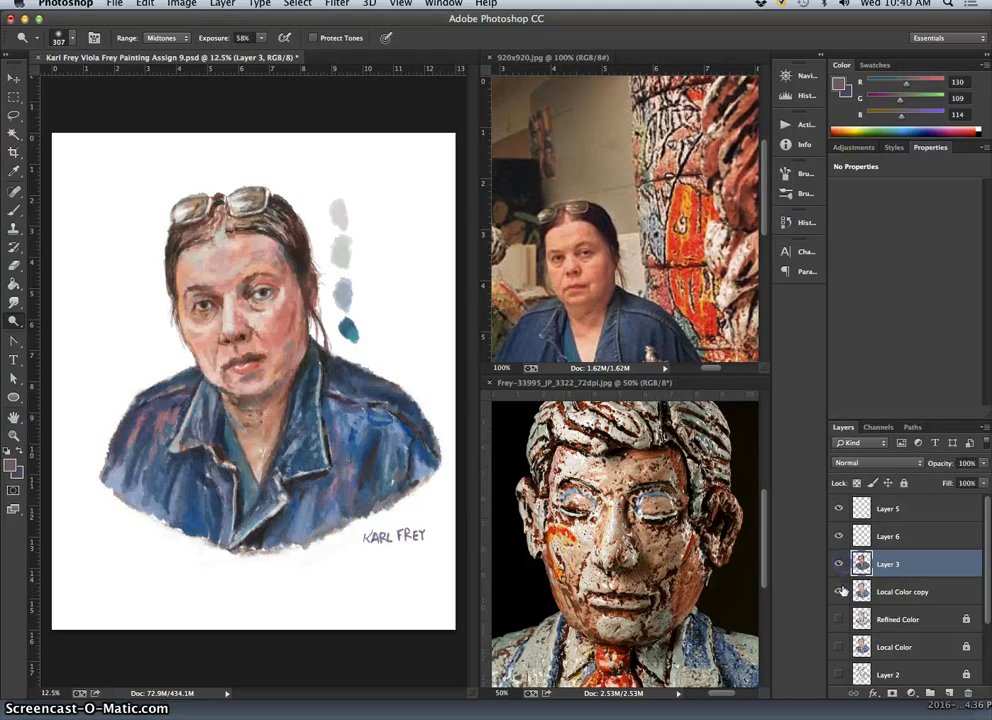
pyautogui.click(838, 592)
pyautogui.click(838, 592)
pyautogui.click(838, 592)
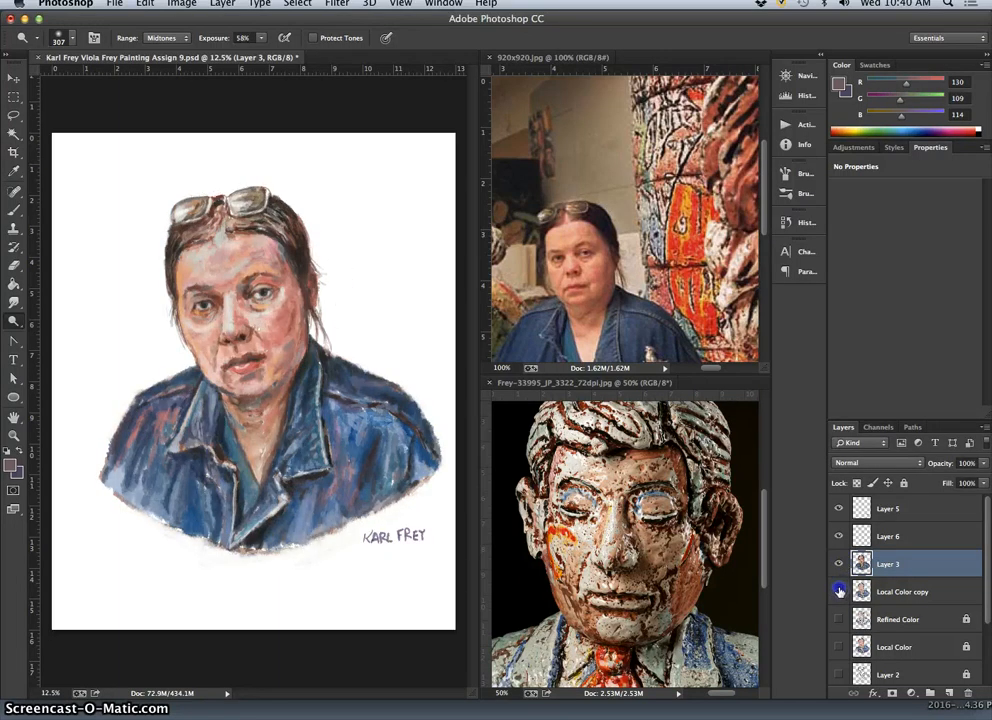
pyautogui.click(838, 592)
# Lasso the grey and teal paint swatches beside the head on Local Color copy, delete them and deselect.
pyautogui.click(878, 591)
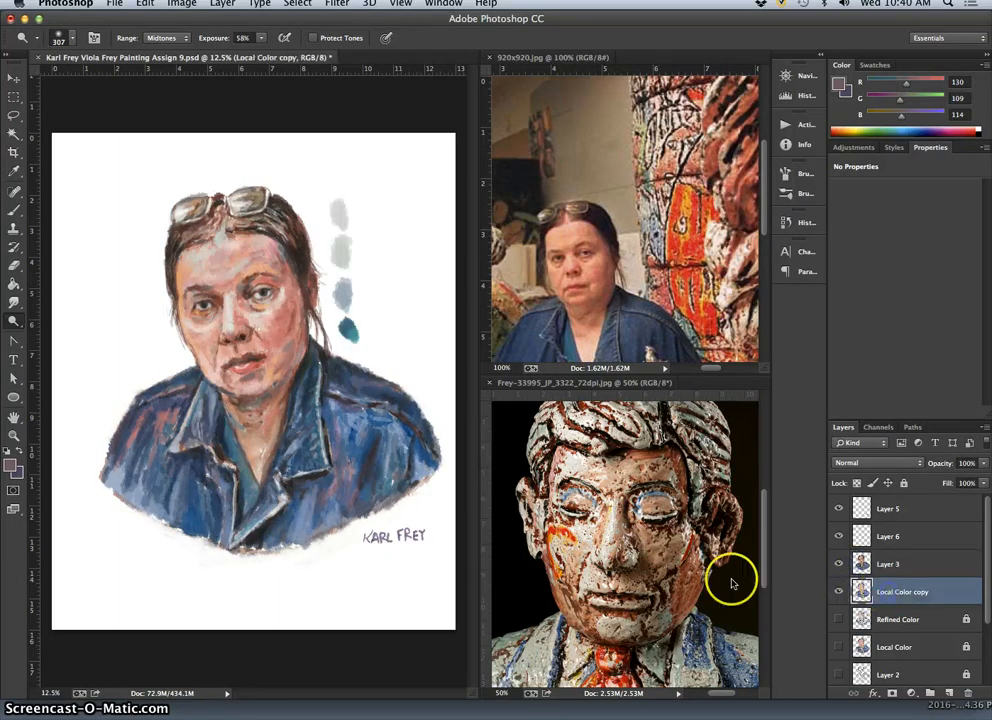
pyautogui.click(13, 115)
pyautogui.moveTo(337, 189)
pyautogui.mouseDown()
pyautogui.moveTo(317, 231)
pyautogui.moveTo(331, 321)
pyautogui.moveTo(364, 350)
pyautogui.moveTo(380, 320)
pyautogui.moveTo(362, 218)
pyautogui.moveTo(359, 266)
pyautogui.mouseUp()
pyautogui.press('Delete')
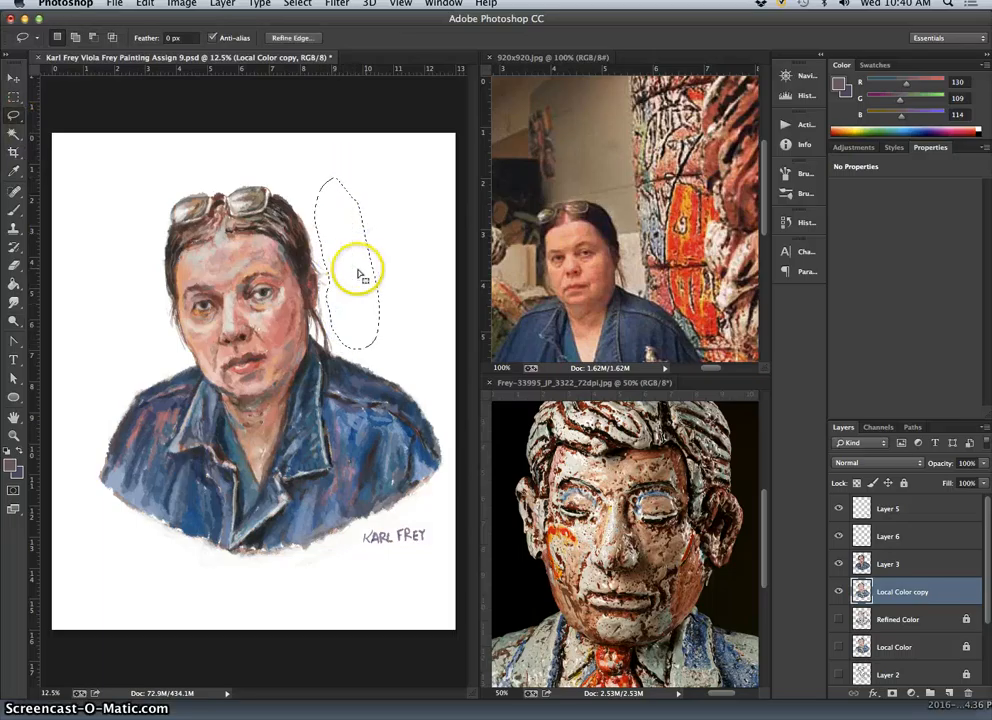
pyautogui.click(394, 262)
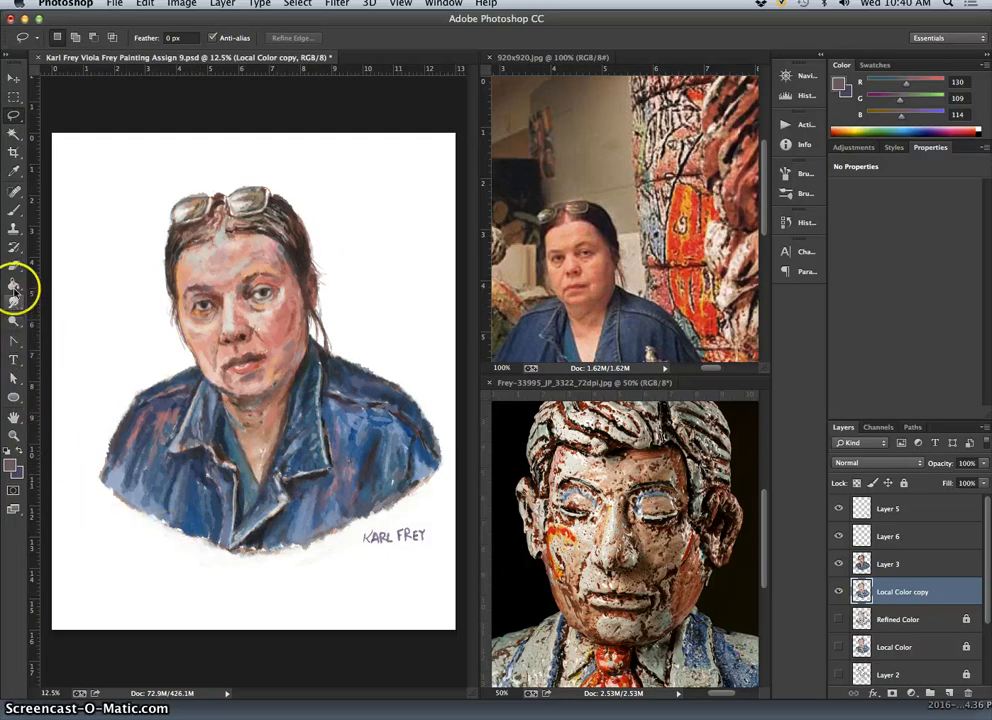
# Clean up the jacket's left and lower edges on Local Color copy with the Eraser at 83% opacity.
pyautogui.click(14, 266)
pyautogui.click(229, 37)
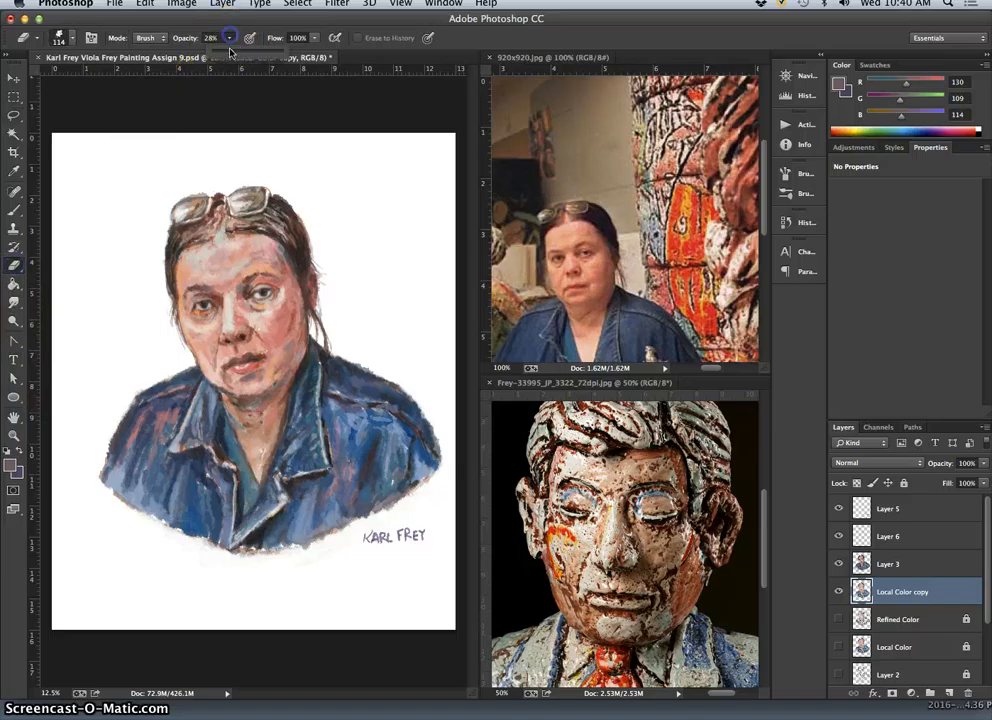
pyautogui.click(106, 436)
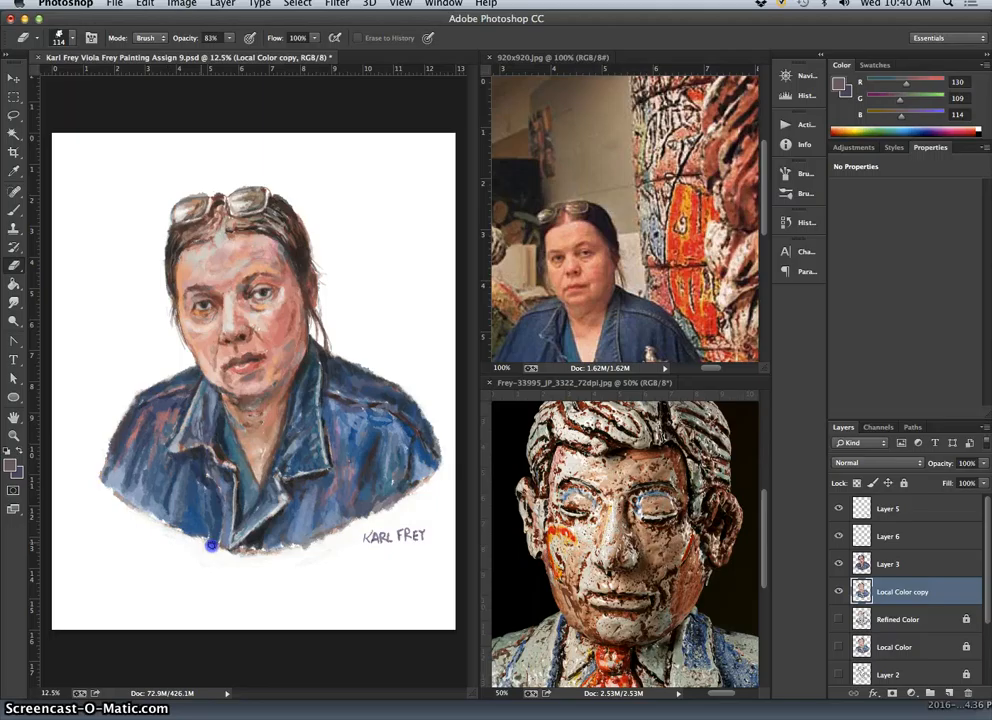
pyautogui.moveTo(214, 548); pyautogui.dragTo(248, 551)
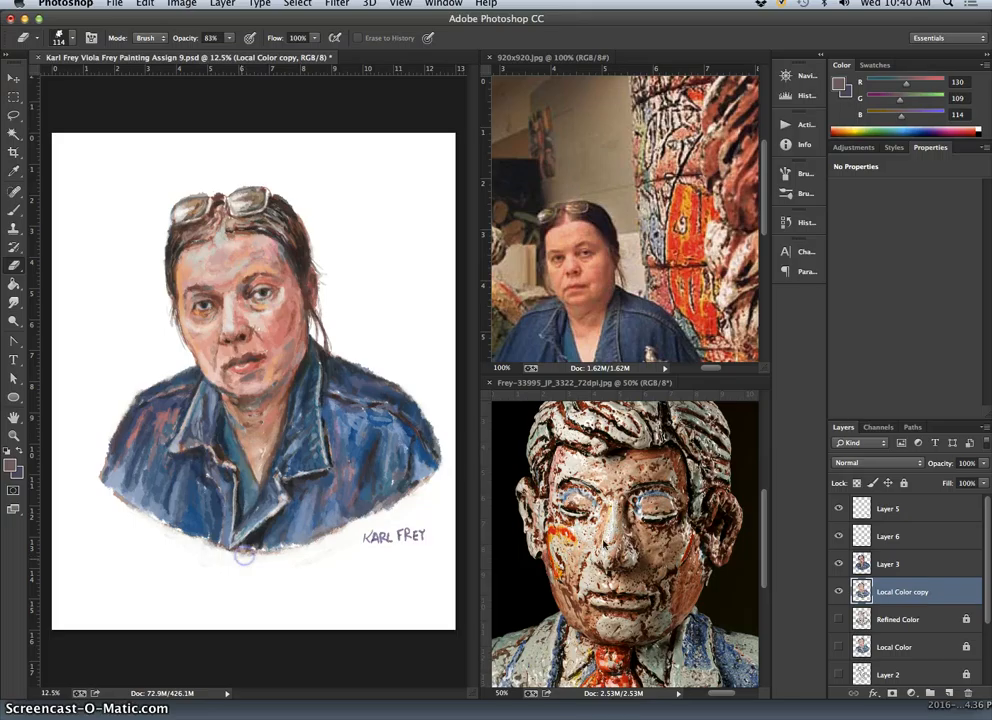
# Erase stray paint along the jacket's lower edge and beside the right shoulder on Layer 3.
pyautogui.click(884, 564)
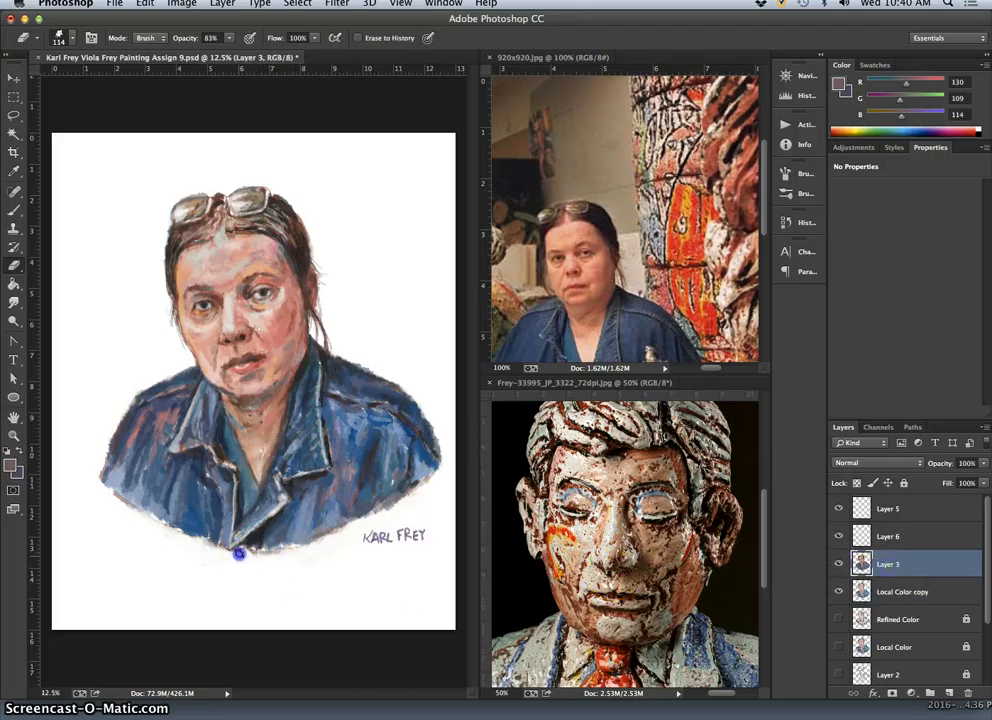
pyautogui.click(206, 557)
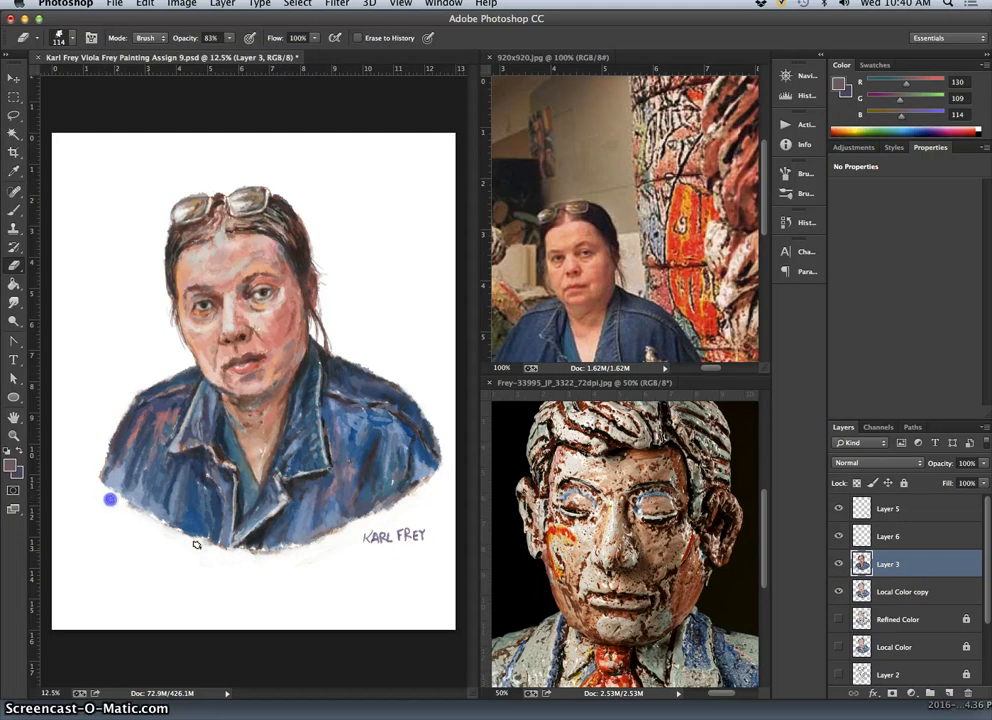
pyautogui.click(401, 496)
pyautogui.click(352, 337)
# Erase the stray paint above the right shoulder on Local Color copy and check it by toggling Layer 3's visibility.
pyautogui.click(886, 592)
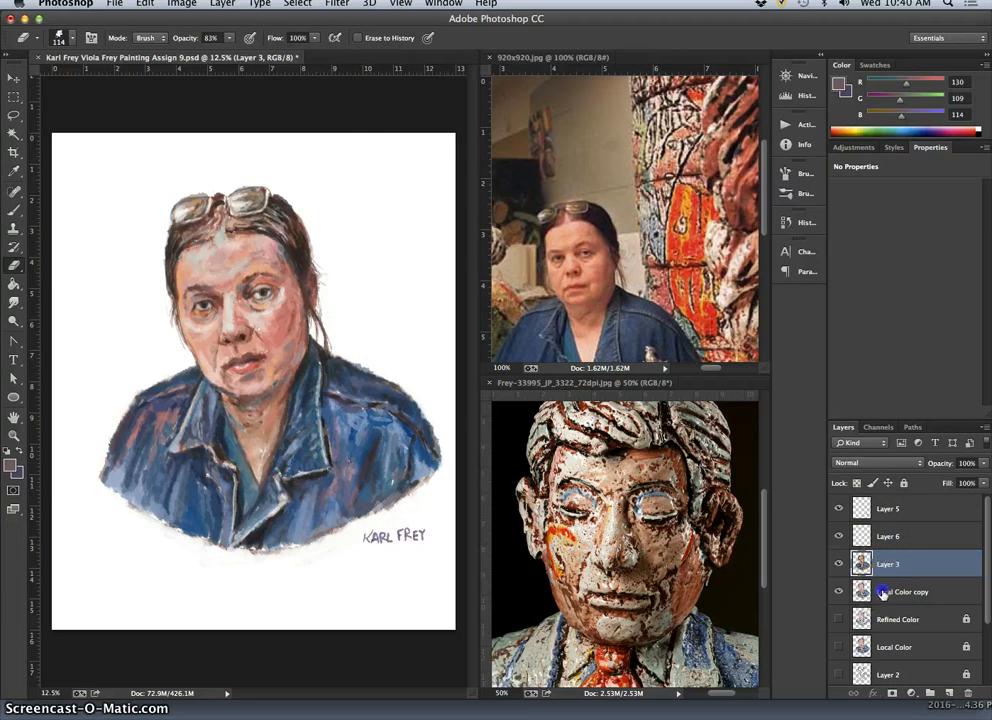
pyautogui.click(421, 359)
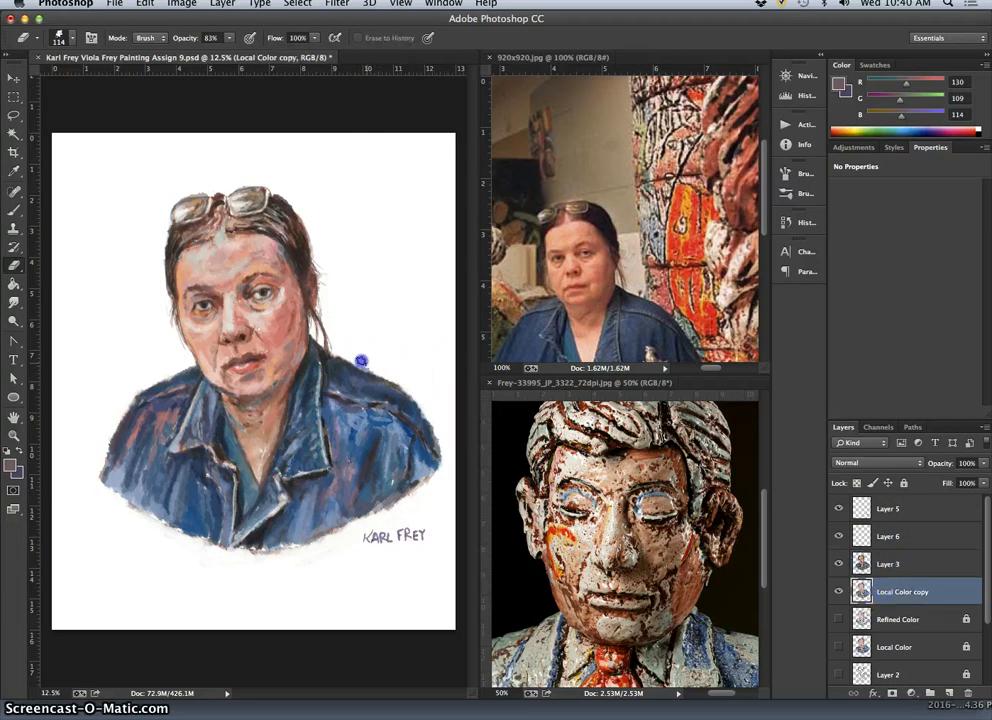
pyautogui.click(839, 564)
pyautogui.click(840, 564)
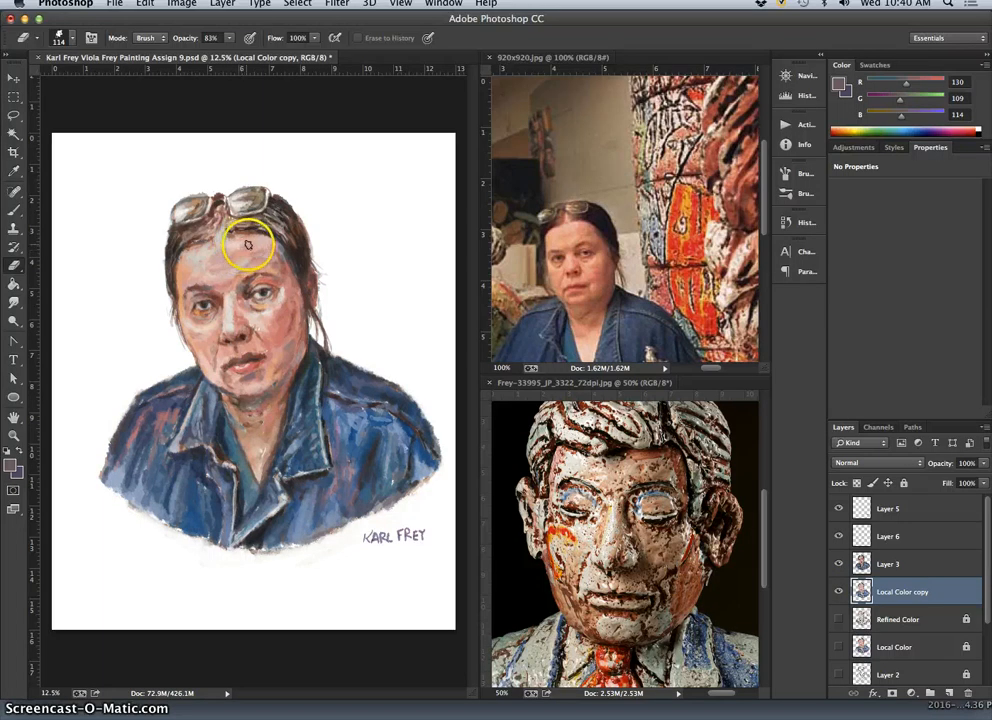
# Try retouching the hairline above the forehead on Local Color copy with a sampled pink Brush and the Clone Stamp at 57% opacity.
pyautogui.click(14, 210)
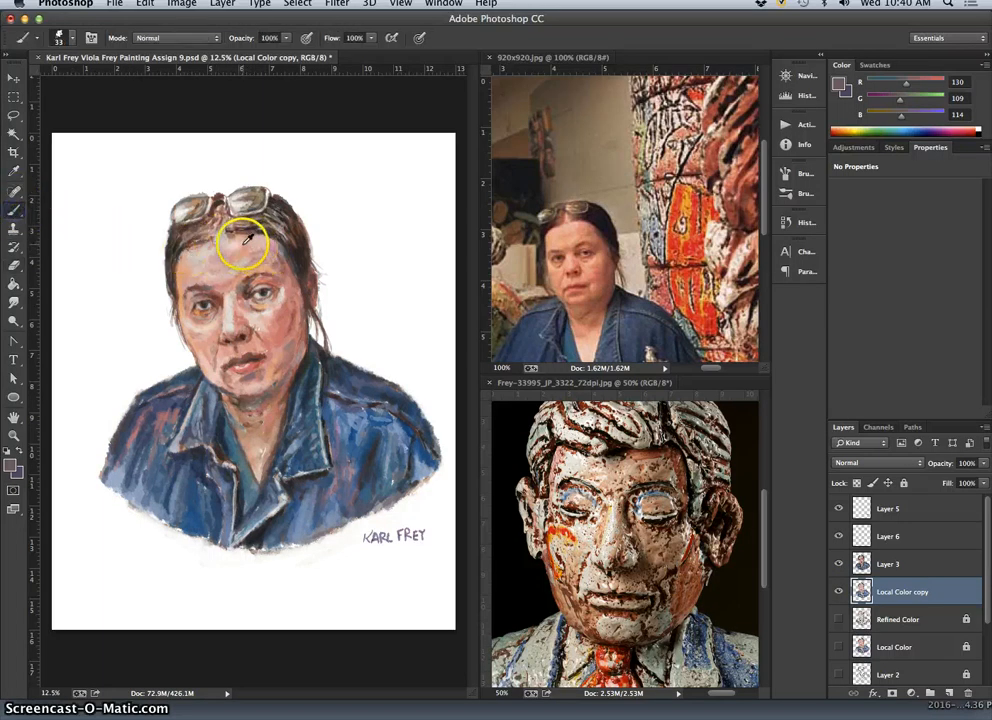
pyautogui.keyDown('alt'); pyautogui.click(236, 228); pyautogui.keyUp('alt')
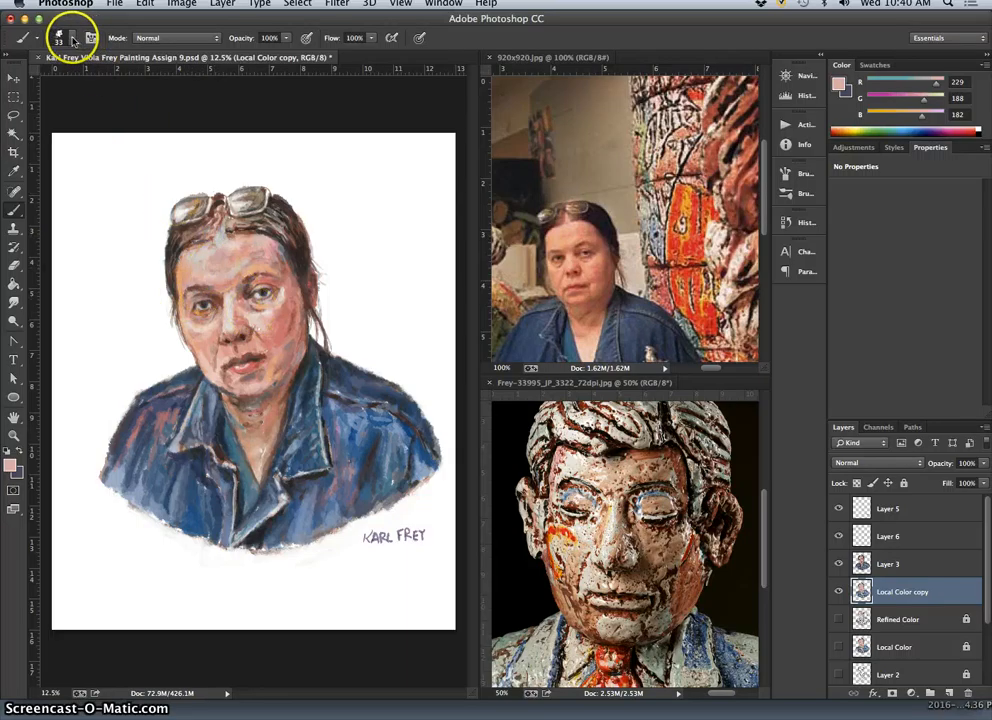
pyautogui.click(15, 228)
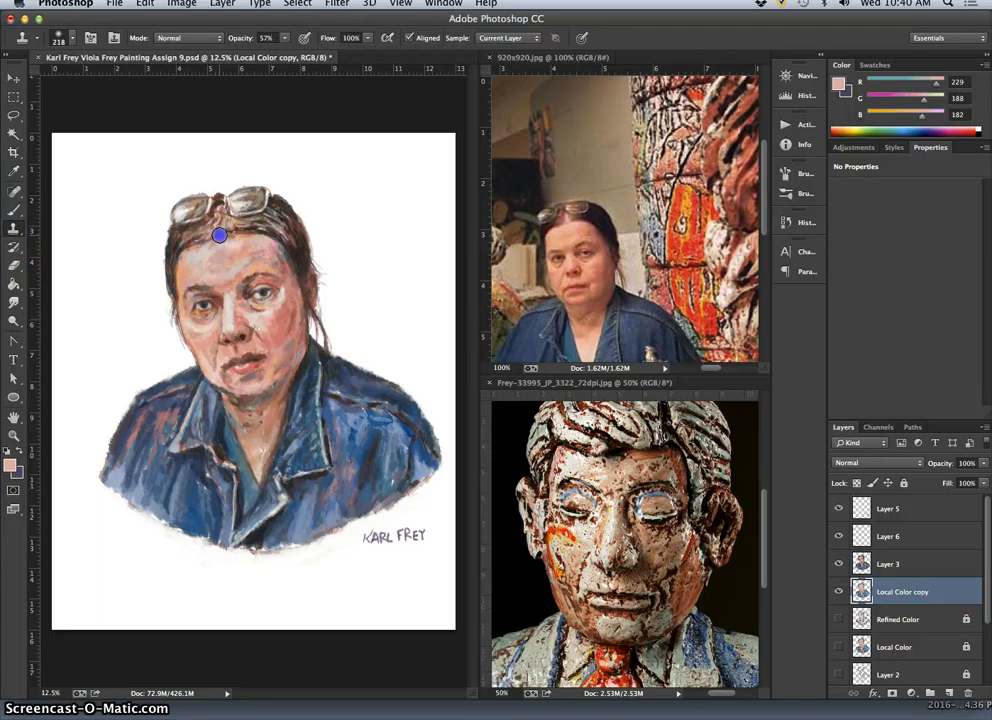
# Retouch the forehead along the hairline on Layer 3 using a size 33 brush and sampled skin pink (RGB 221, 190, 184).
pyautogui.click(860, 565)
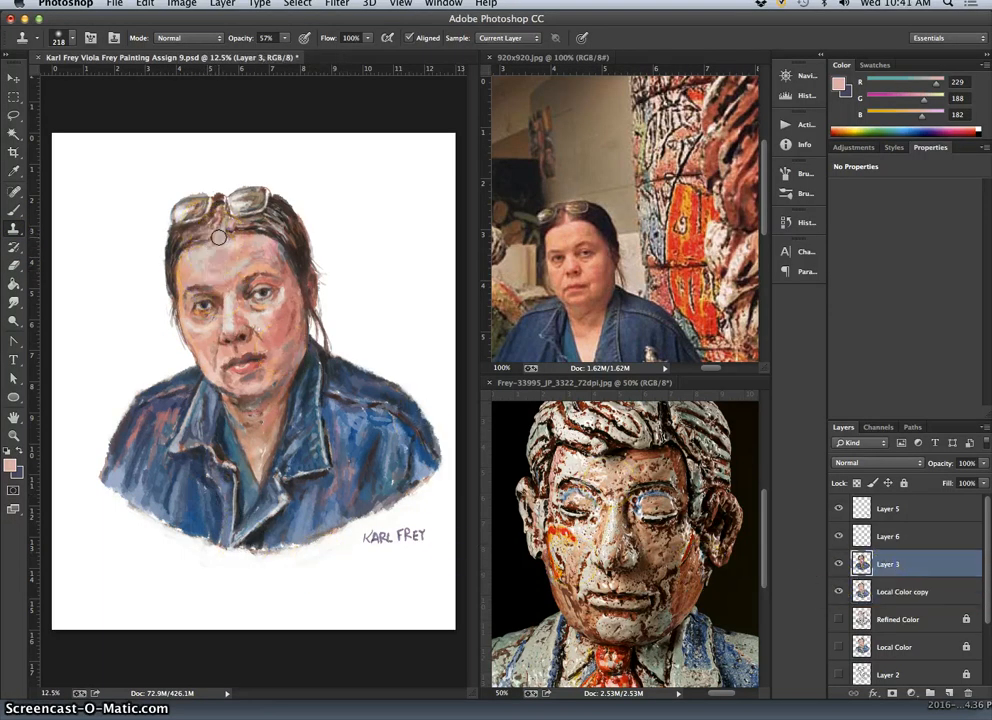
pyautogui.click(15, 210)
pyautogui.keyDown('alt'); pyautogui.click(220, 236); pyautogui.keyUp('alt')
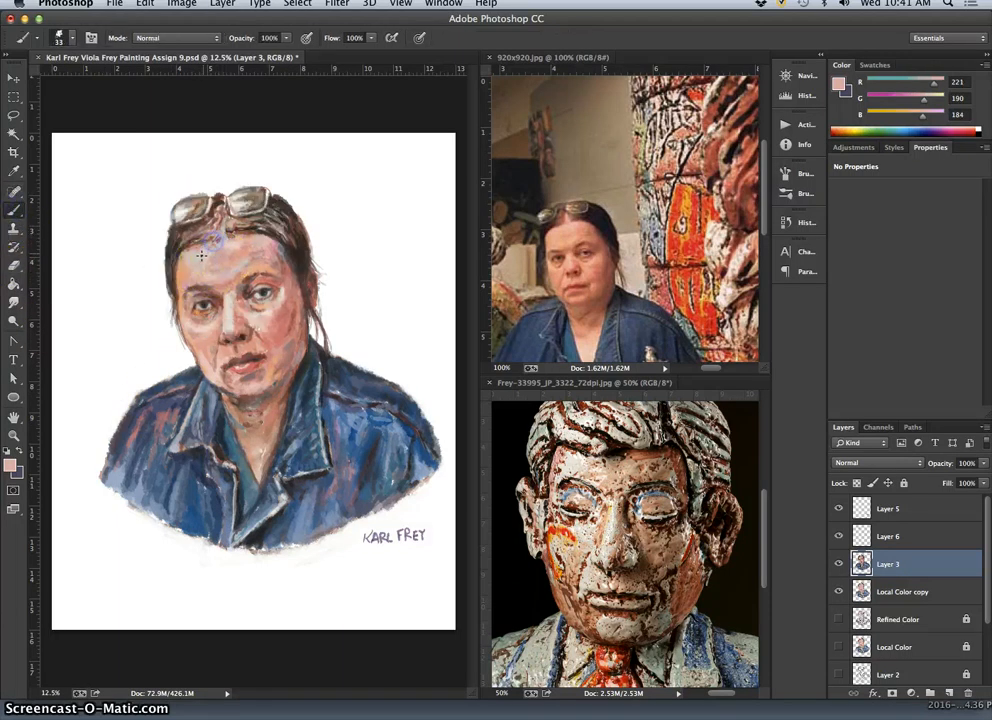
pyautogui.press('alt+super+z')
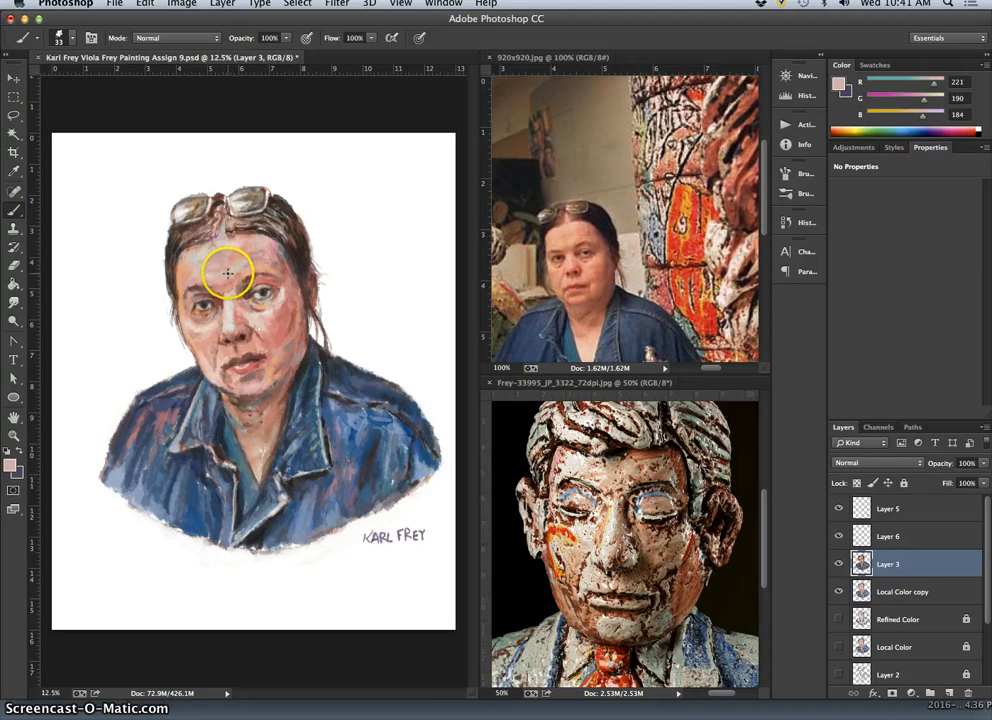
pyautogui.press('super+equal')
pyautogui.press('super+equal')
pyautogui.moveTo(190, 140); pyautogui.dragTo(228, 252)
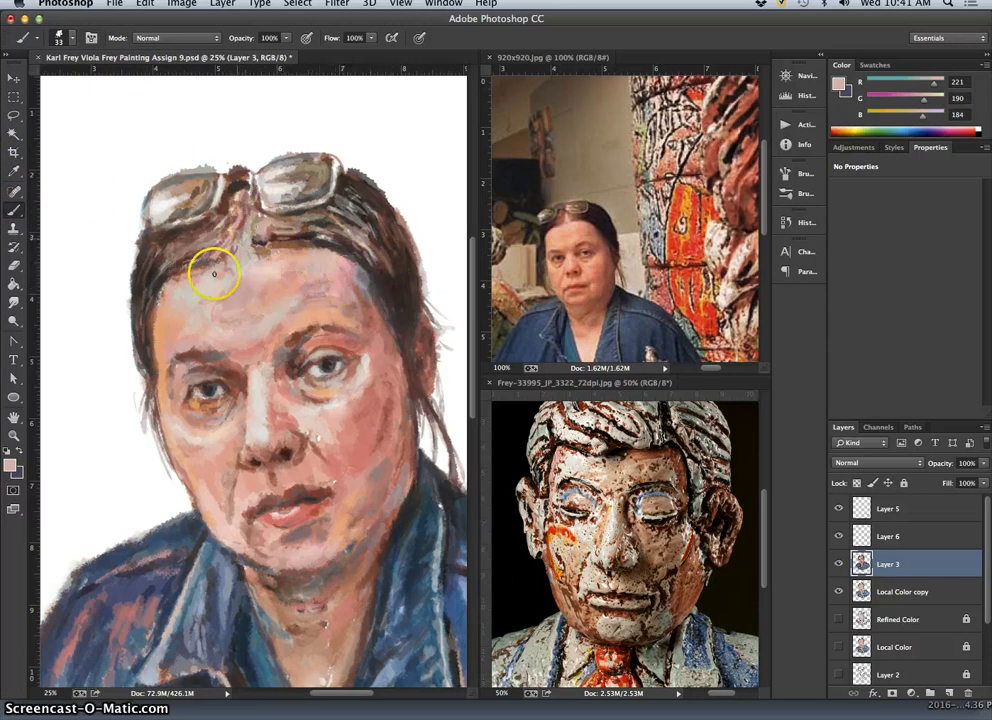
pyautogui.scroll(-5, 355, 378)
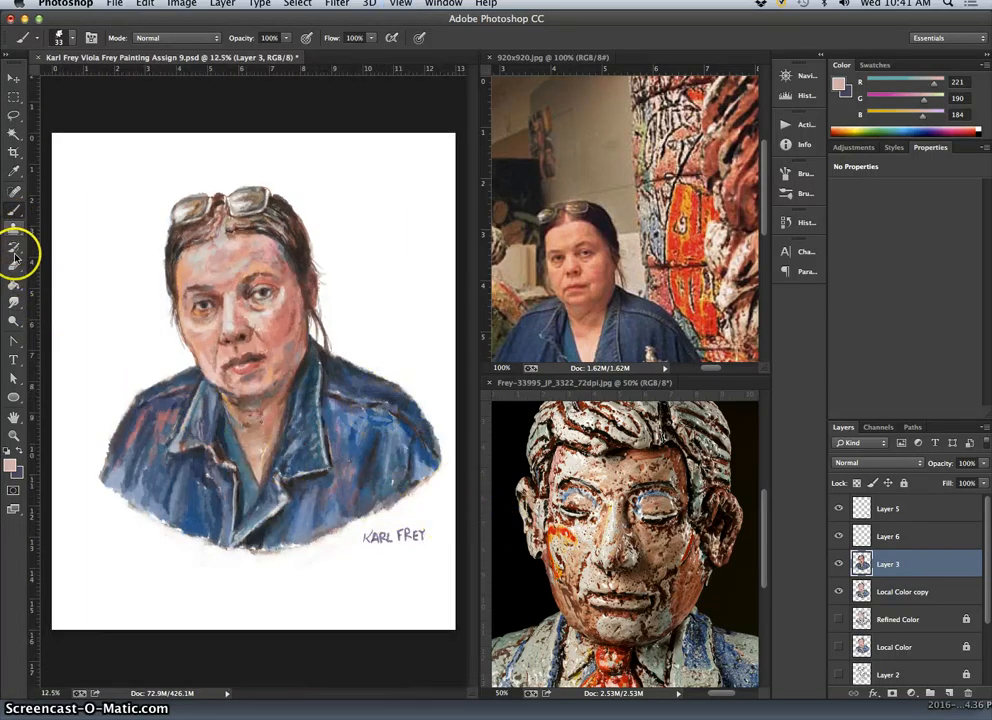
# Darken the signature on Layer 5 using the Burn tool on midtones at 43% exposure.
pyautogui.click(15, 320)
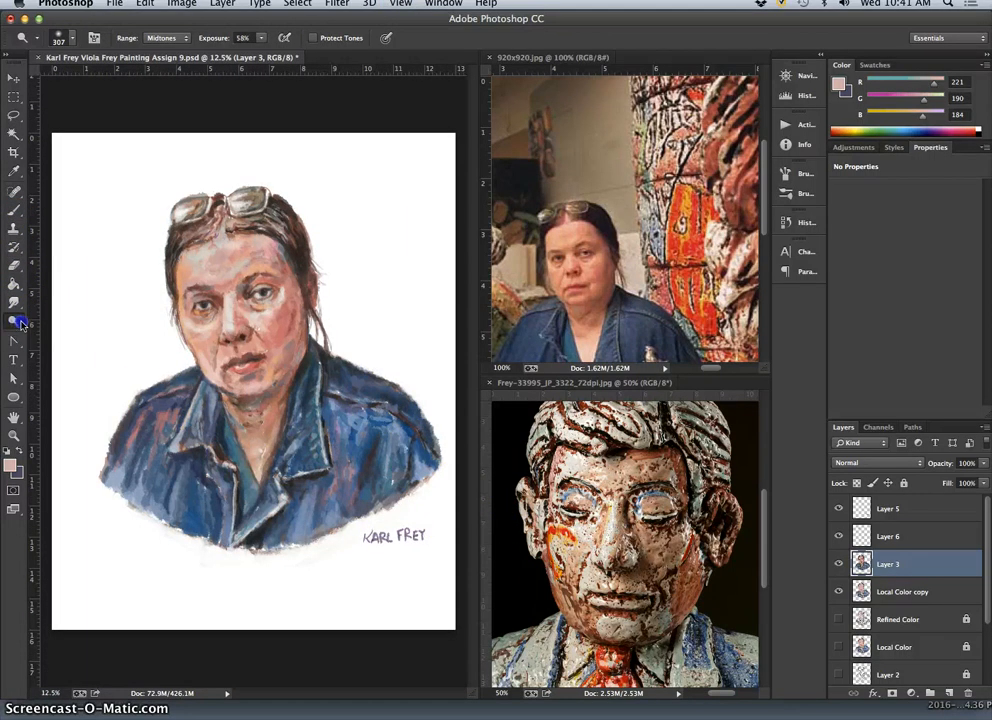
pyautogui.moveTo(20, 322); pyautogui.dragTo(80, 334)
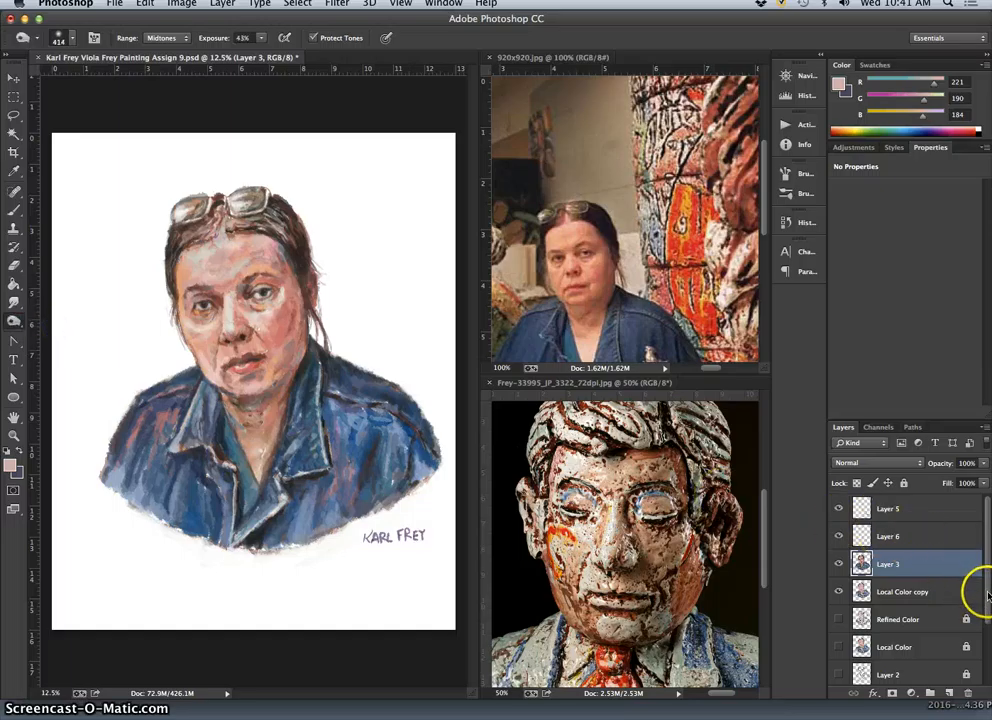
pyautogui.click(918, 512)
pyautogui.click(838, 509)
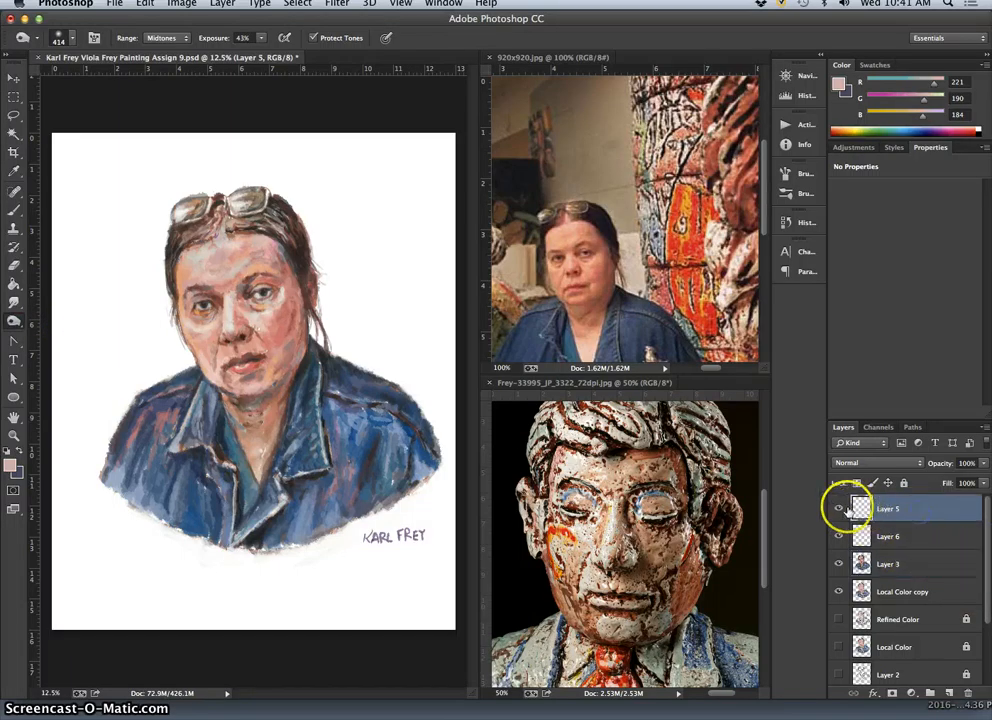
pyautogui.click(413, 532)
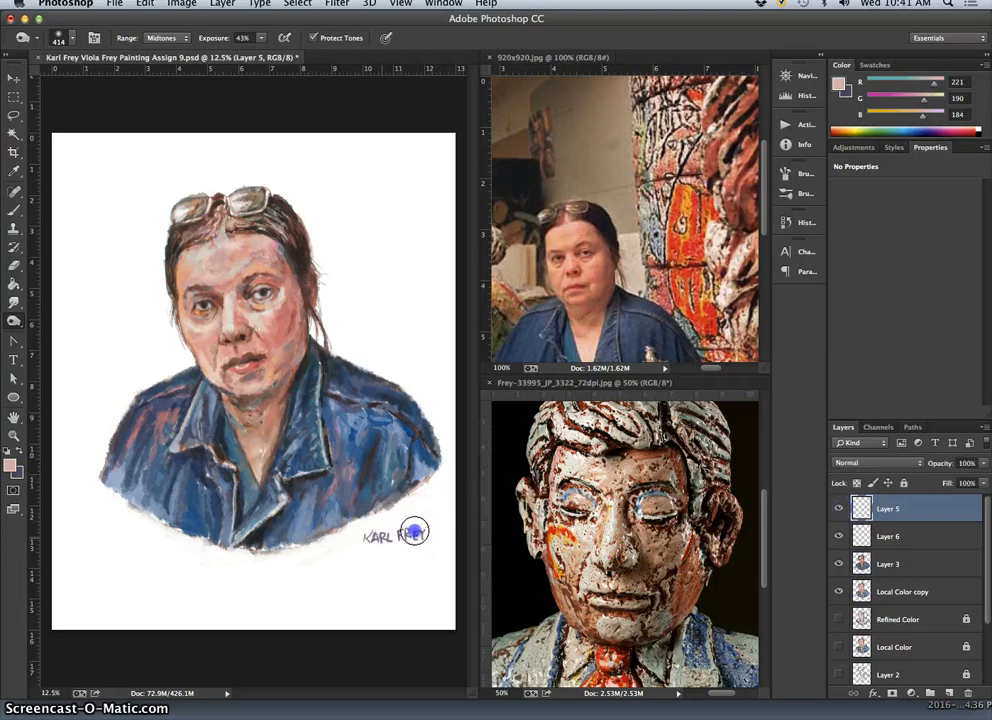
pyautogui.moveTo(408, 526); pyautogui.dragTo(386, 539)
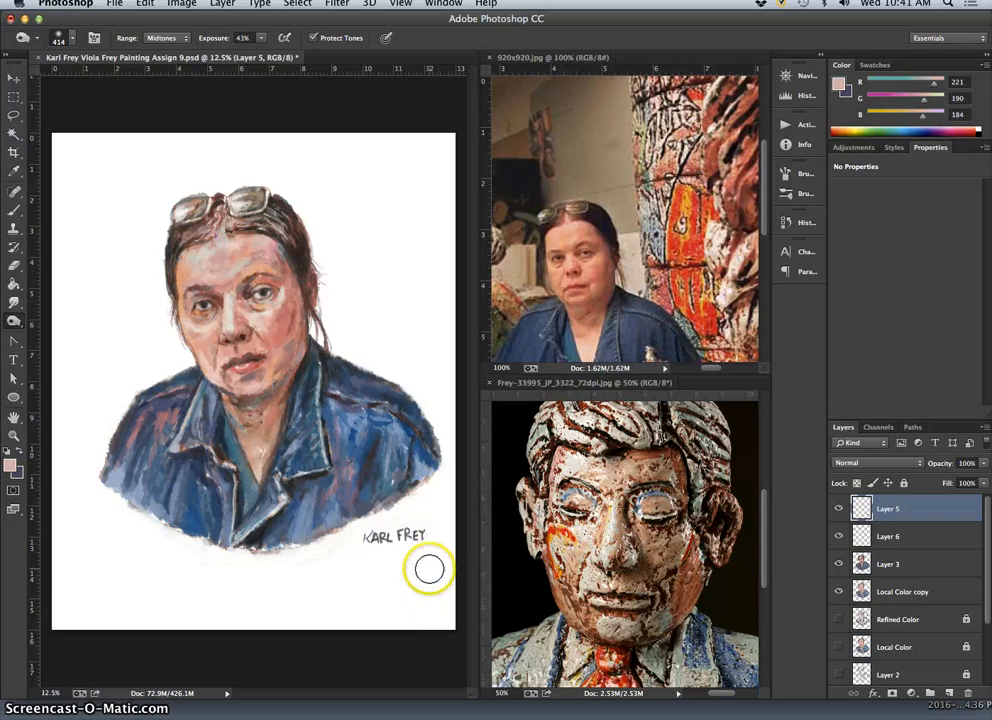
pyautogui.press('super+equal')
pyautogui.moveTo(434, 610); pyautogui.dragTo(370, 580)
# Zoom out to the whole portrait and save the document.
pyautogui.press('super+minus')
pyautogui.press('super+minus')
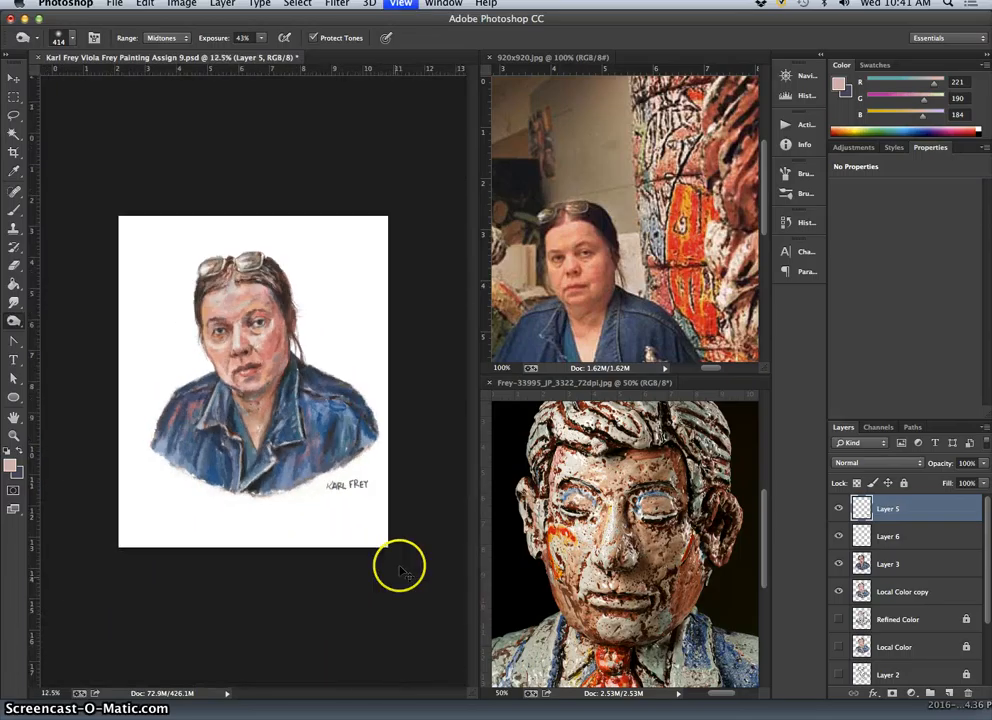
pyautogui.click(114, 4)
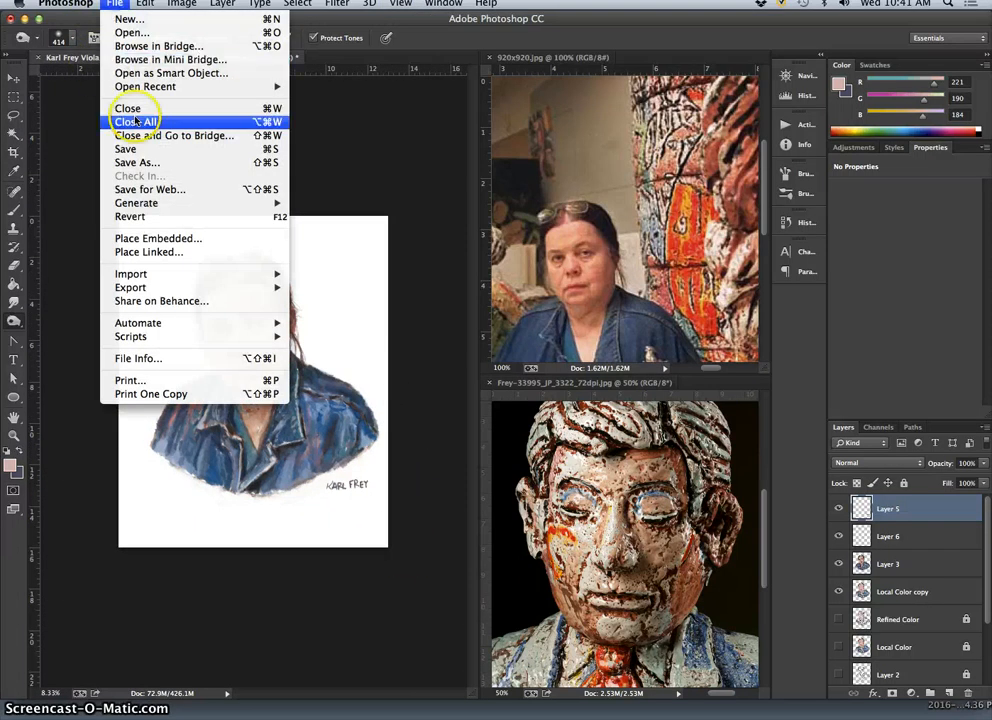
pyautogui.click(130, 149)
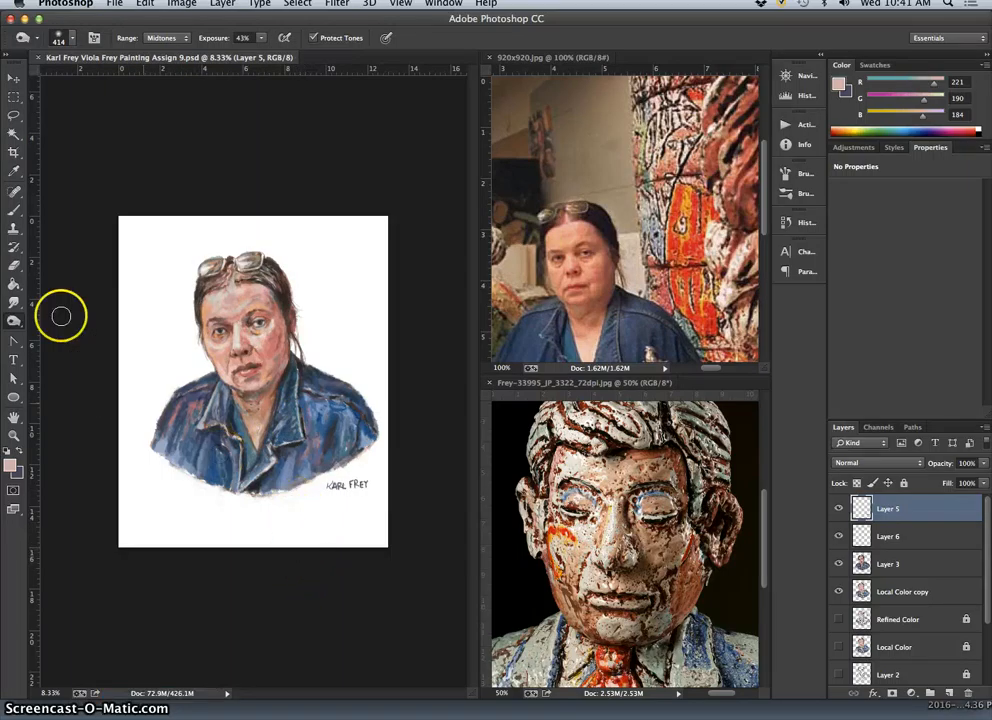
# Lighten the chin and neck on Layer 3 using the Dodge tool on midtones at 58% exposure.
pyautogui.rightClick(16, 323)
pyautogui.click(50, 332)
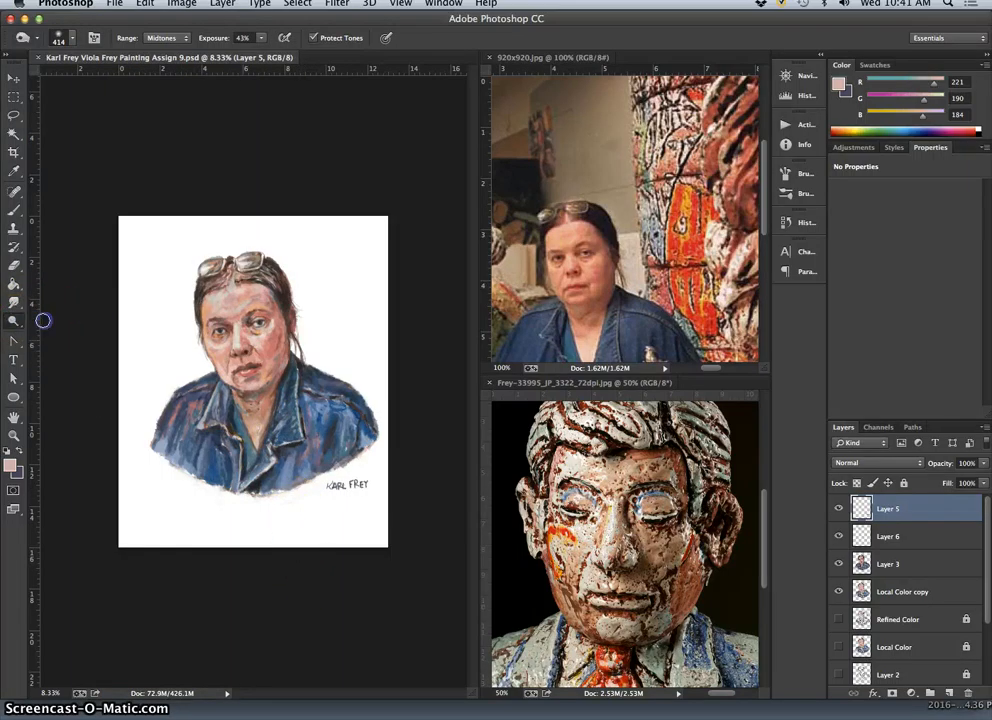
pyautogui.click(905, 565)
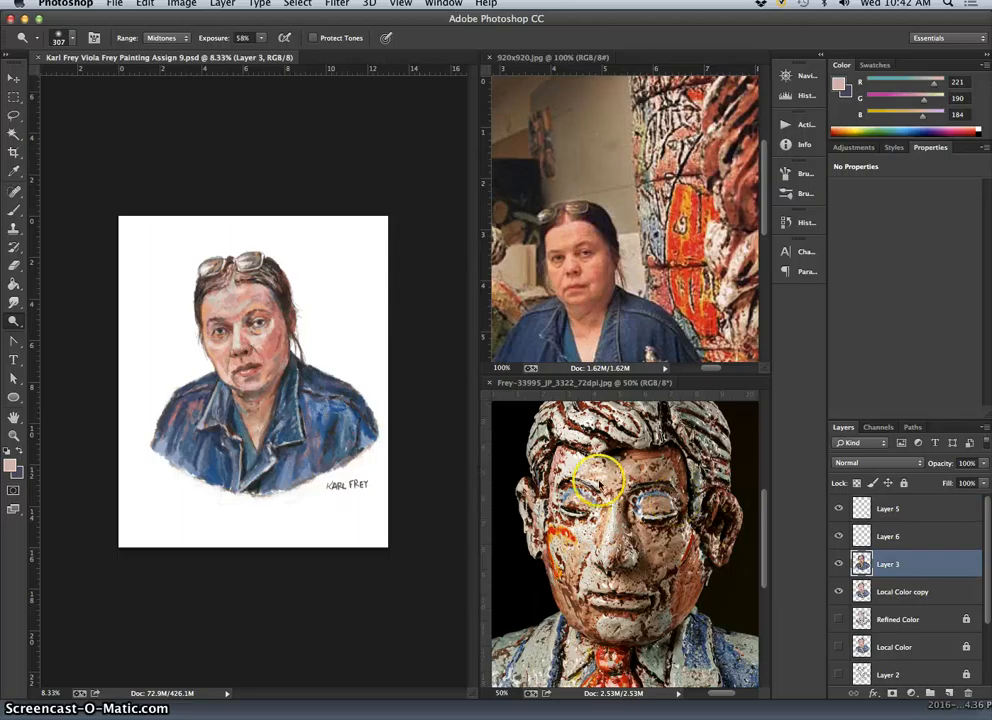
pyautogui.moveTo(249, 386)
pyautogui.mouseDown()
pyautogui.moveTo(235, 378)
pyautogui.moveTo(251, 386)
pyautogui.moveTo(240, 386)
pyautogui.mouseUp()
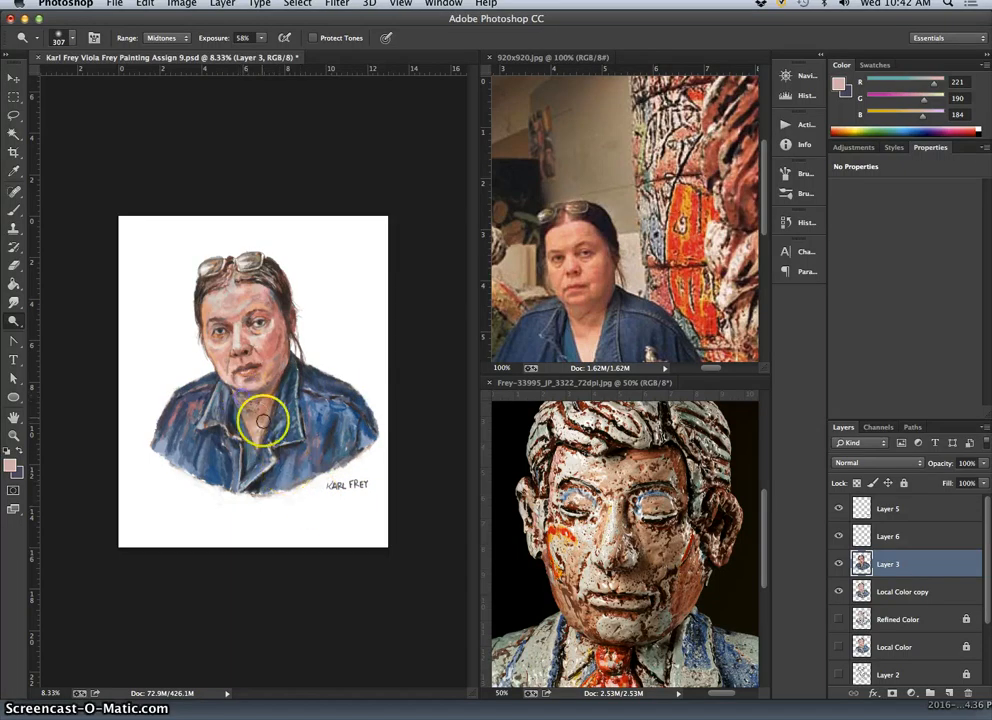
pyautogui.moveTo(249, 410); pyautogui.dragTo(249, 410)
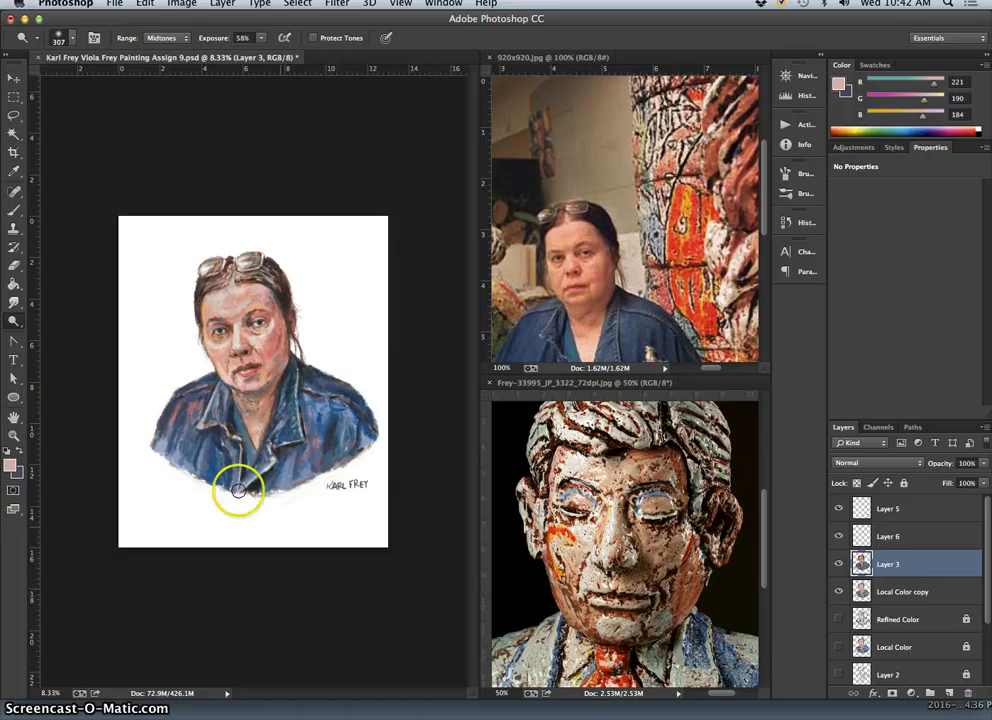
# Burn the neck, jacket and hair on Layer 3 at 43% exposure, and lower it to 15% for the face and neck.
pyautogui.moveTo(14, 320); pyautogui.dragTo(45, 320)
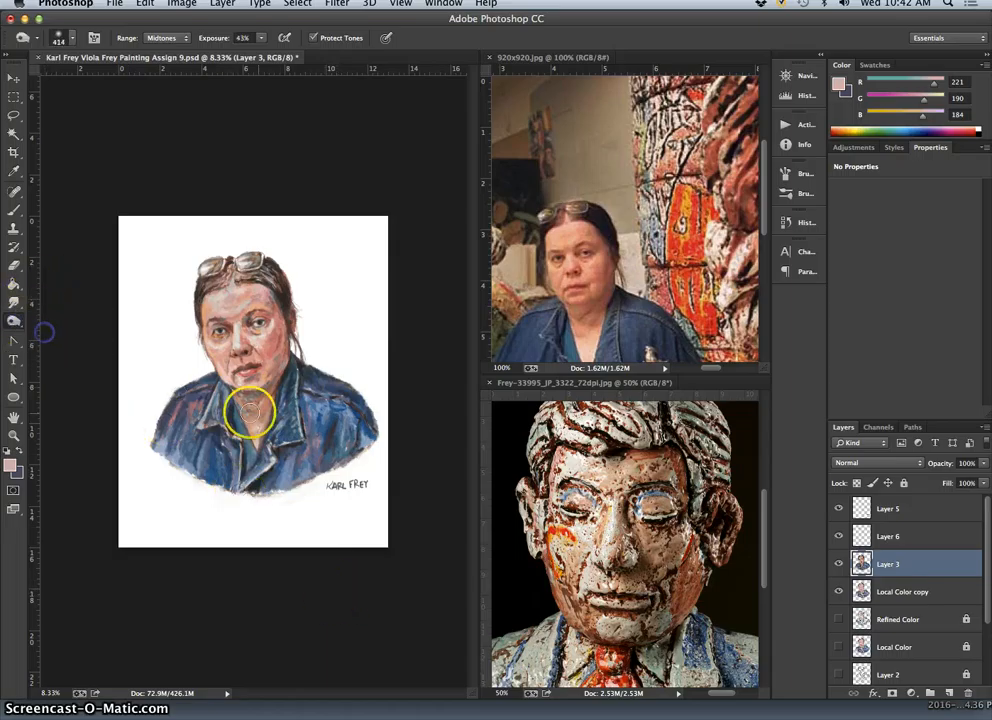
pyautogui.moveTo(268, 394)
pyautogui.mouseDown()
pyautogui.moveTo(283, 405)
pyautogui.moveTo(268, 476)
pyautogui.moveTo(255, 409)
pyautogui.mouseUp()
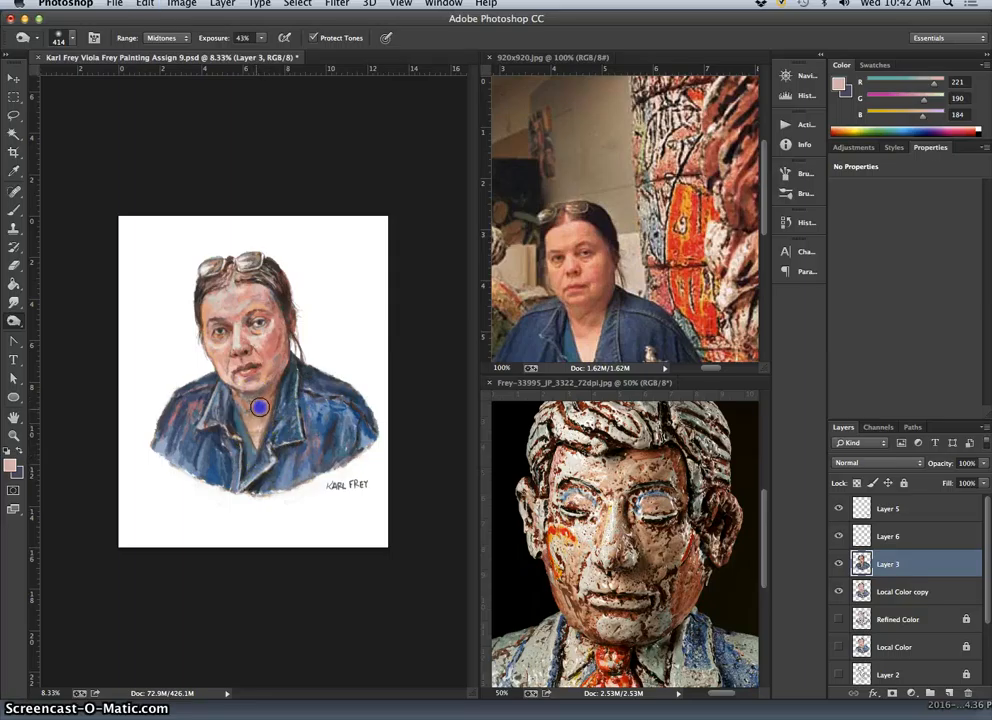
pyautogui.moveTo(230, 457)
pyautogui.mouseDown()
pyautogui.moveTo(303, 354)
pyautogui.moveTo(293, 367)
pyautogui.moveTo(285, 288)
pyautogui.mouseUp()
pyautogui.moveTo(264, 39); pyautogui.dragTo(252, 57)
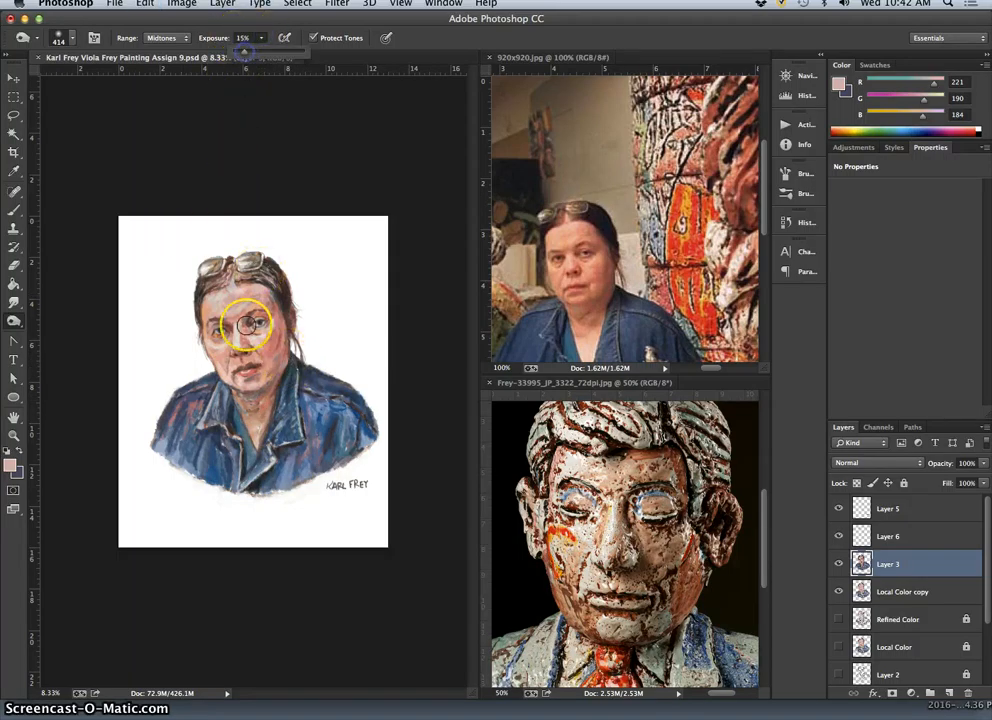
pyautogui.moveTo(246, 324); pyautogui.dragTo(251, 399)
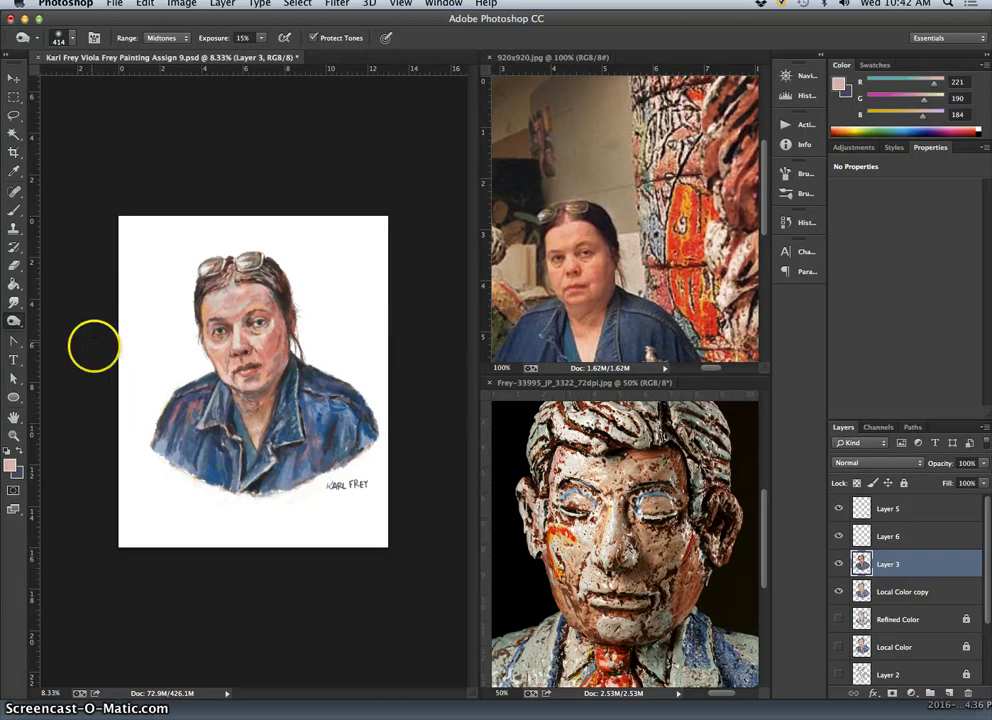
# Dodge the neck highlights on Layer 3 at 58% exposure.
pyautogui.click(13, 321)
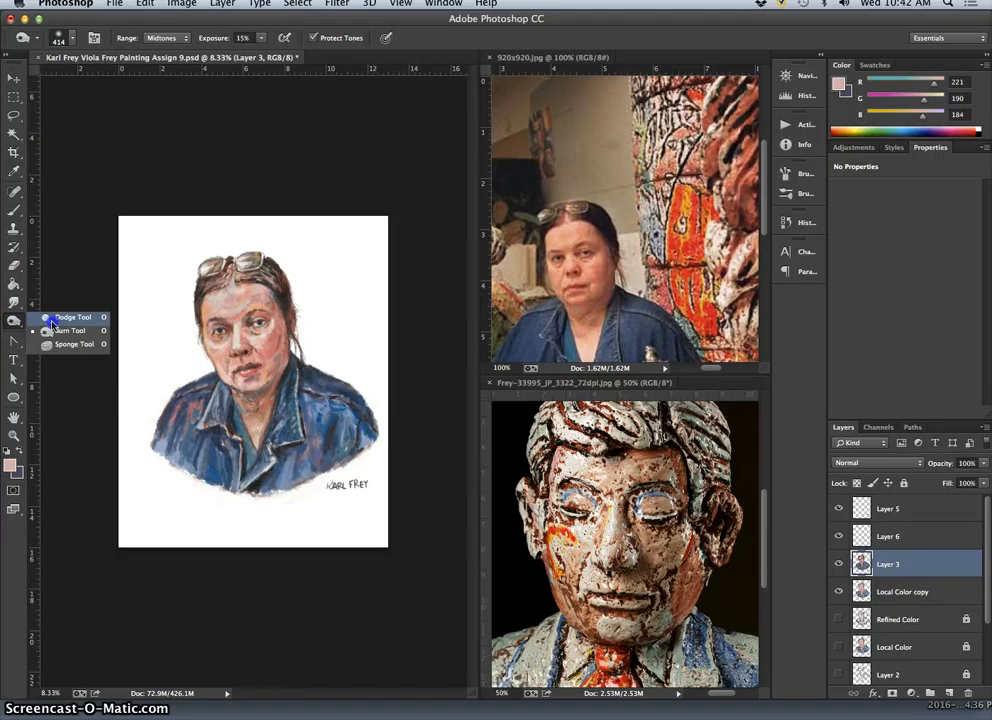
pyautogui.click(62, 330)
pyautogui.click(260, 400)
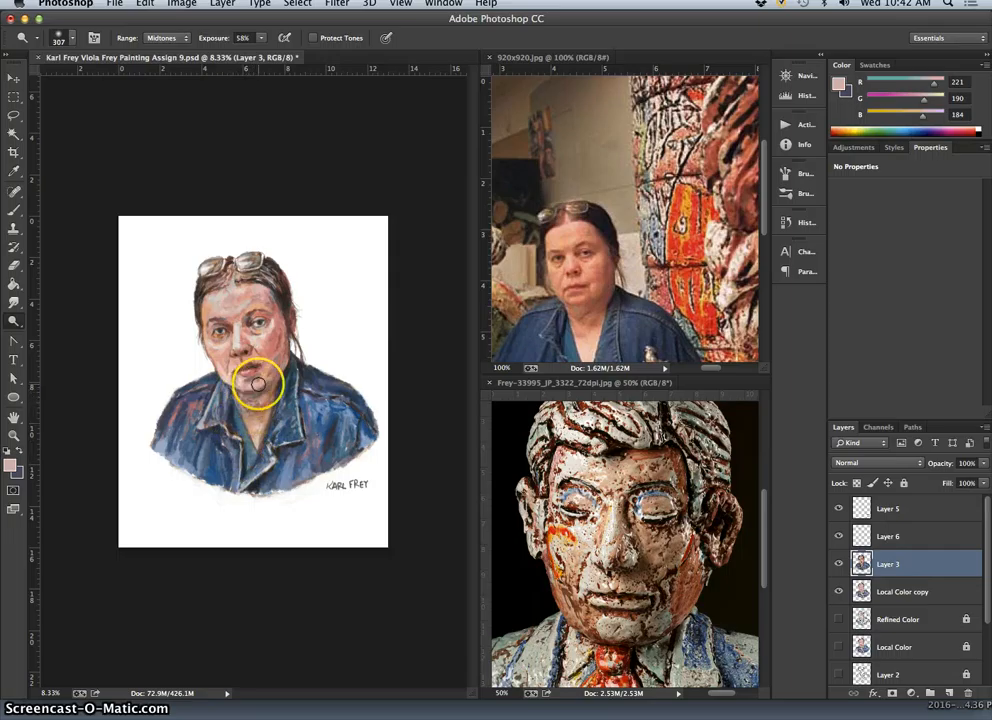
# Deepen the shadows along the jaw, neck and nose on Layer 3 using the Burn tool at 15% exposure.
pyautogui.click(12, 321)
pyautogui.click(62, 321)
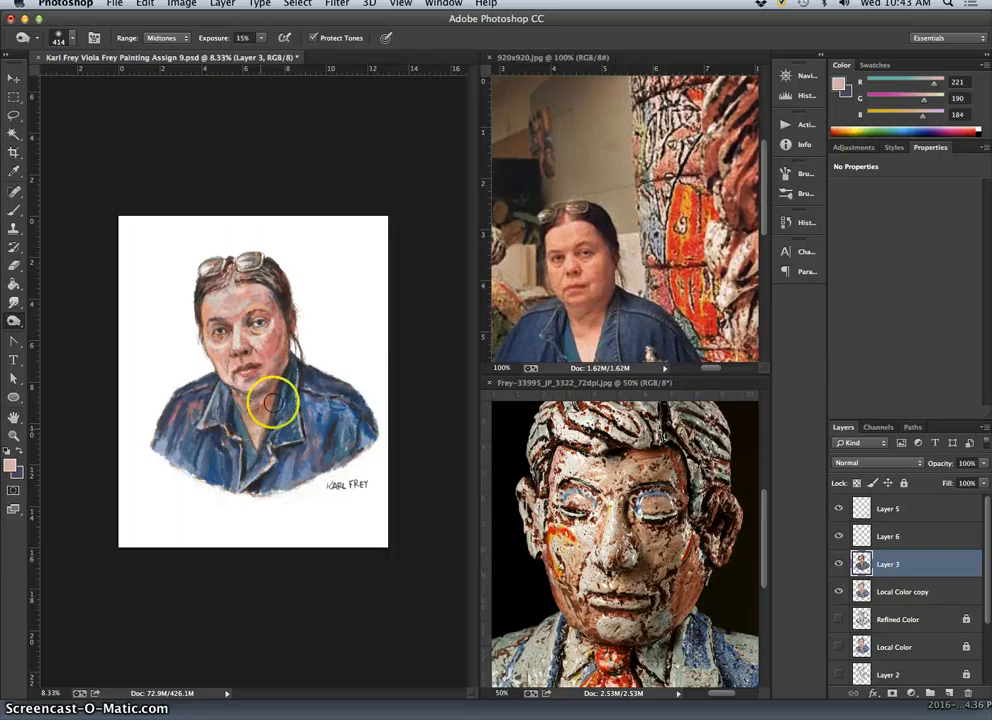
pyautogui.click(286, 359)
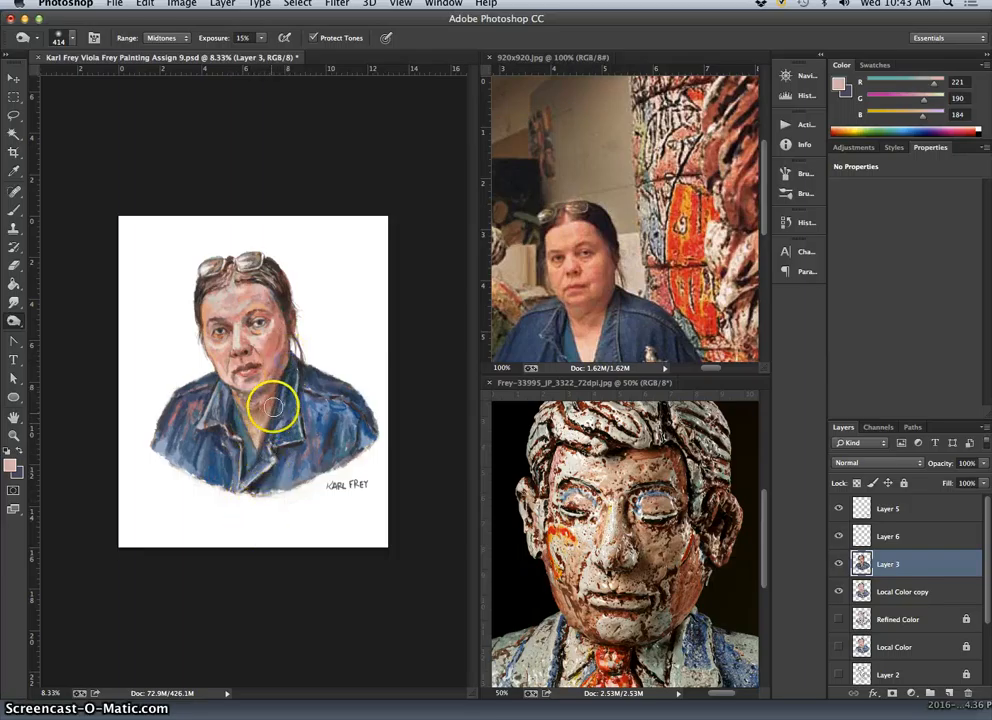
pyautogui.click(247, 354)
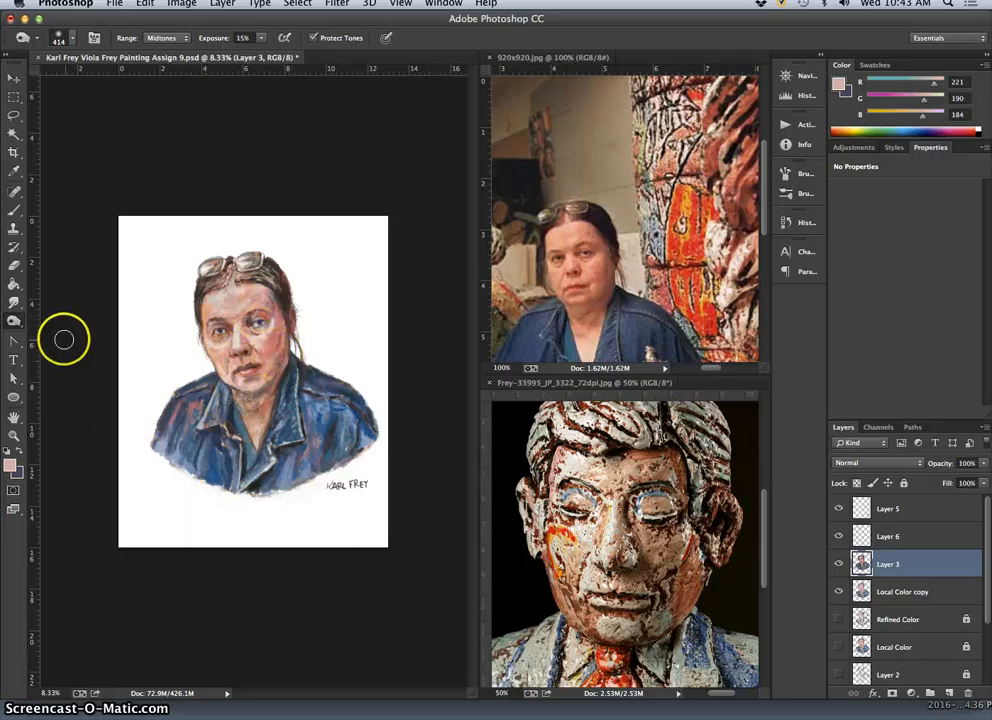
# Brighten the area around the right eye and nose bridge and the jacket on Layer 3 using the Dodge tool at 58% exposure.
pyautogui.click(22, 320)
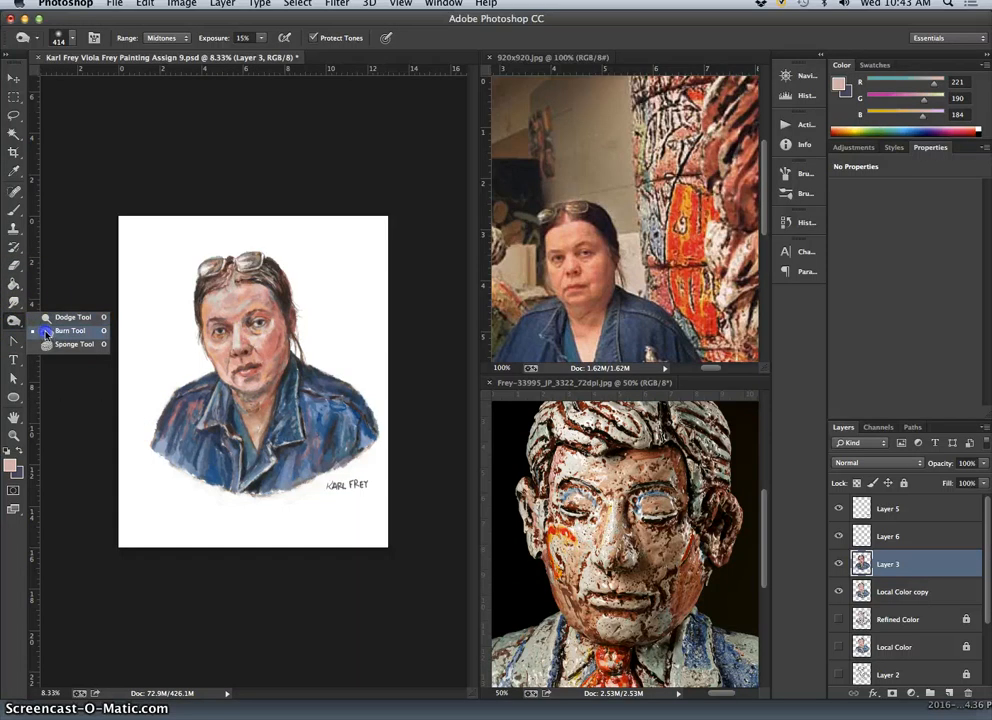
pyautogui.click(70, 330)
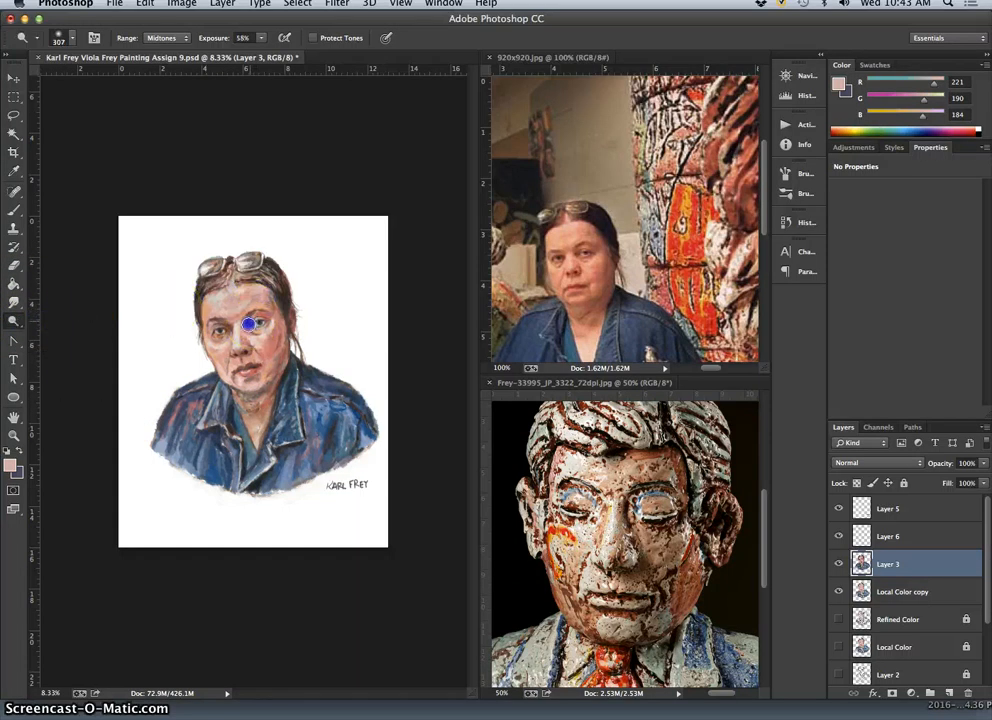
pyautogui.click(328, 421)
pyautogui.click(252, 322)
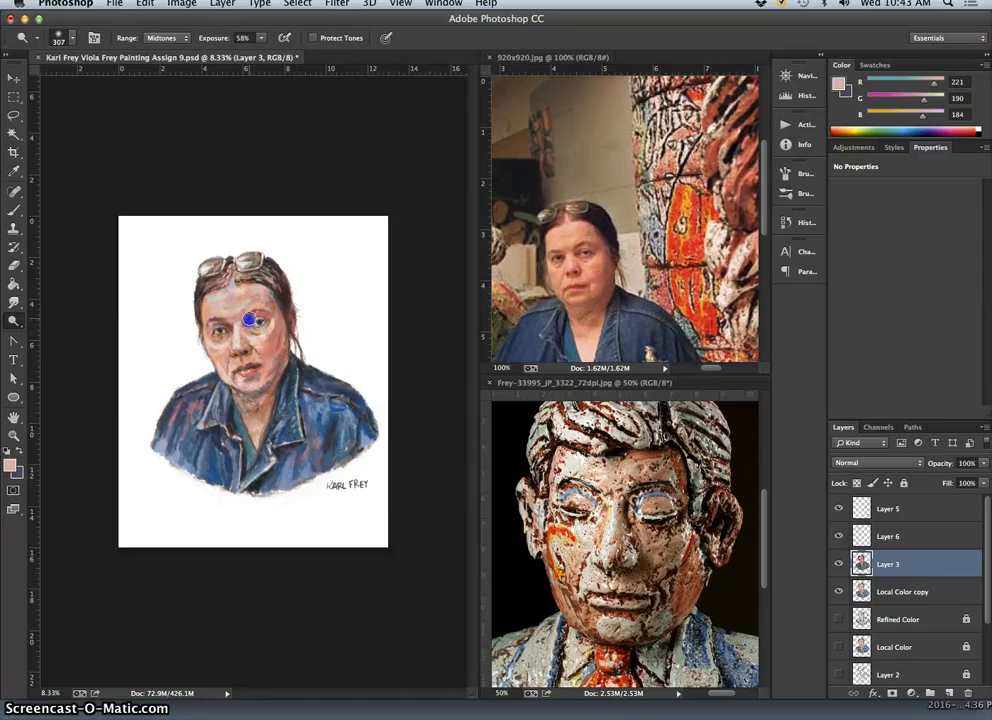
# Finish dodging on Layer 3 and save the layered painting document.
pyautogui.click(383, 461)
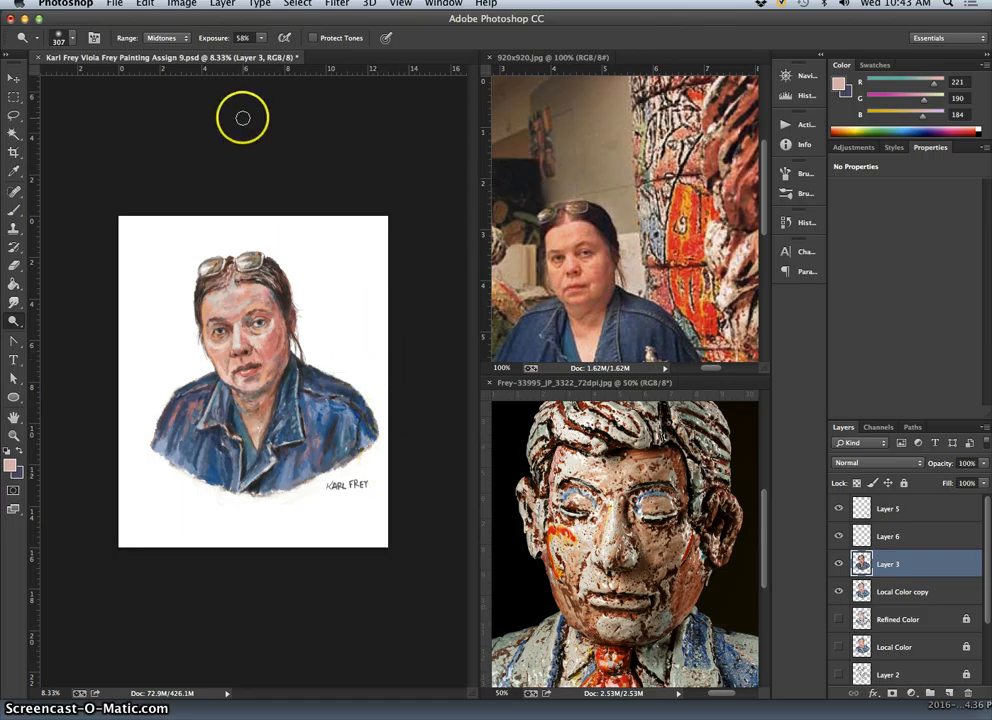
pyautogui.click(116, 10)
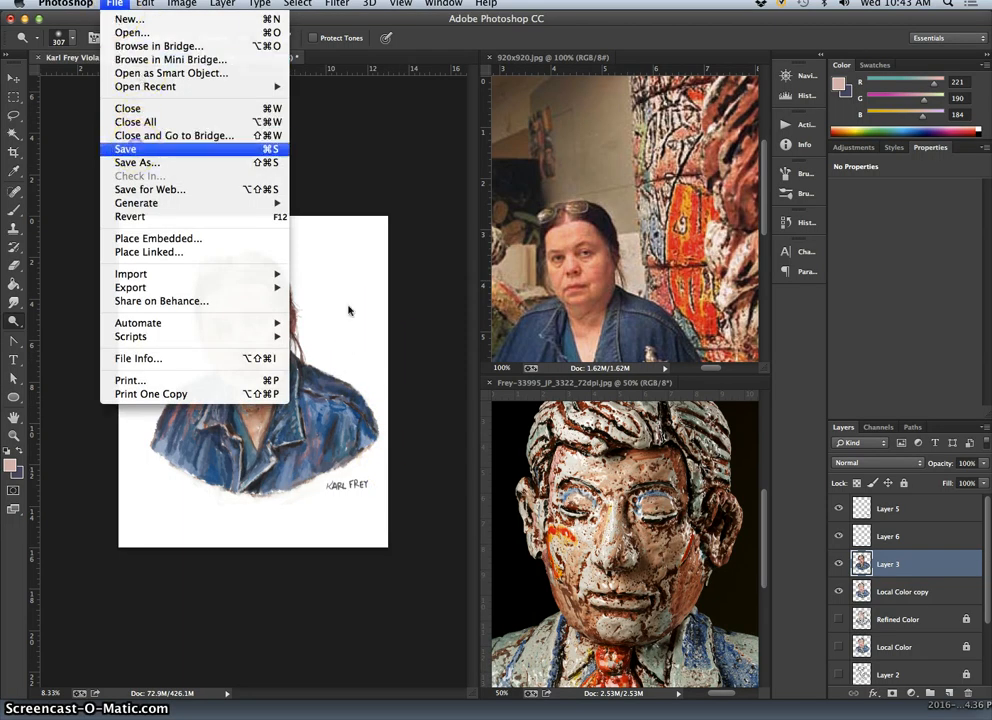
pyautogui.click(125, 149)
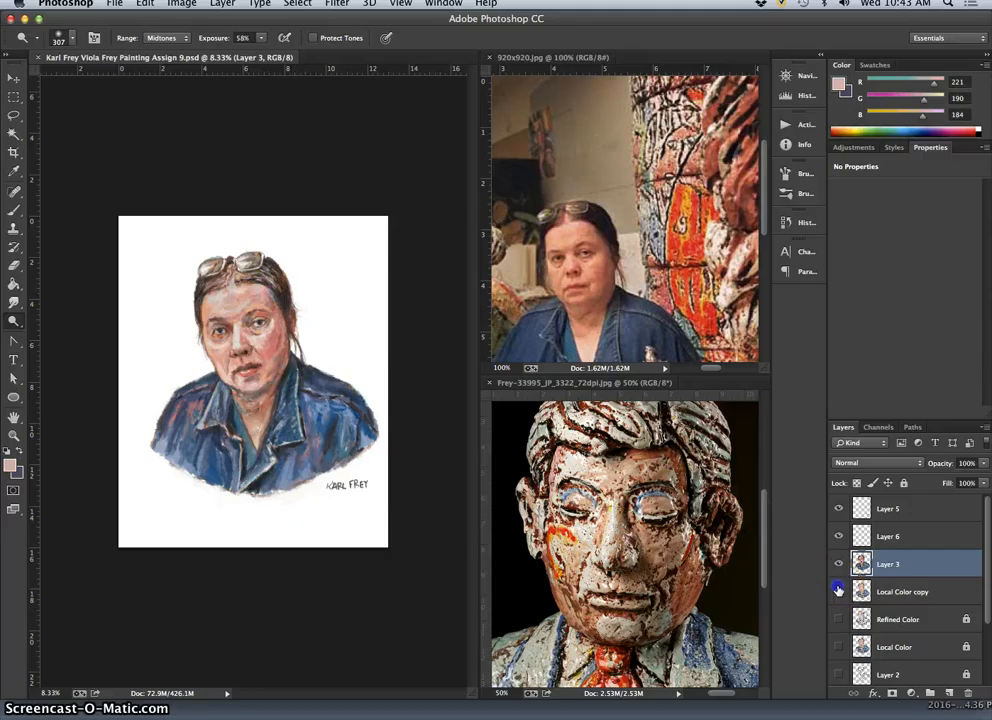
# Switch to the Eraser on the Local Color copy layer and save the layered document again.
pyautogui.click(881, 592)
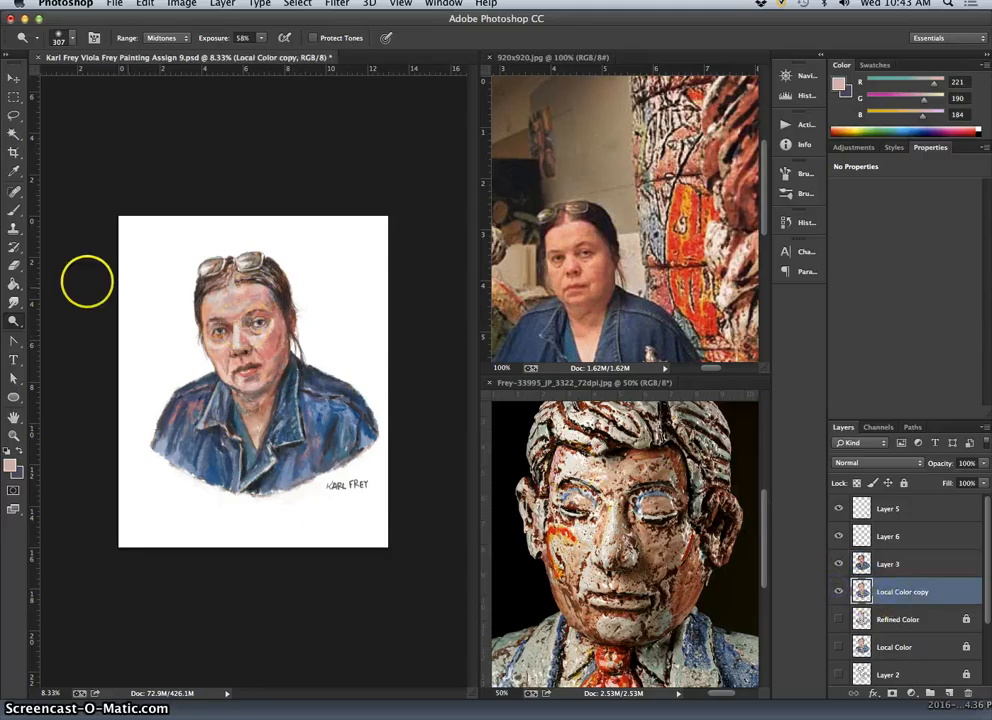
pyautogui.click(14, 265)
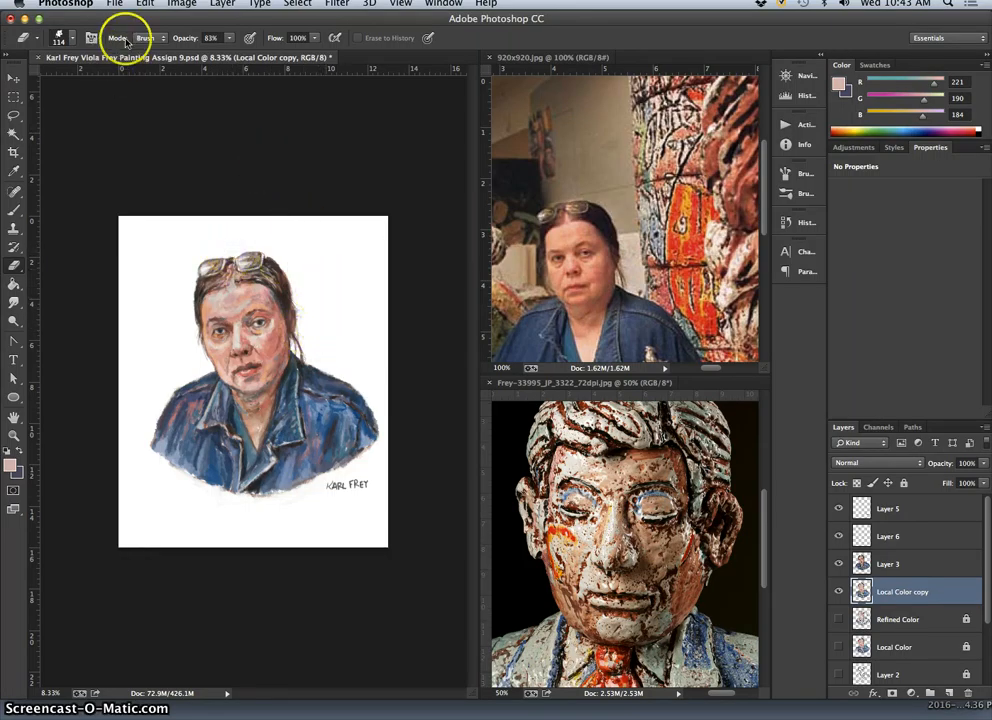
pyautogui.click(114, 3)
pyautogui.click(139, 149)
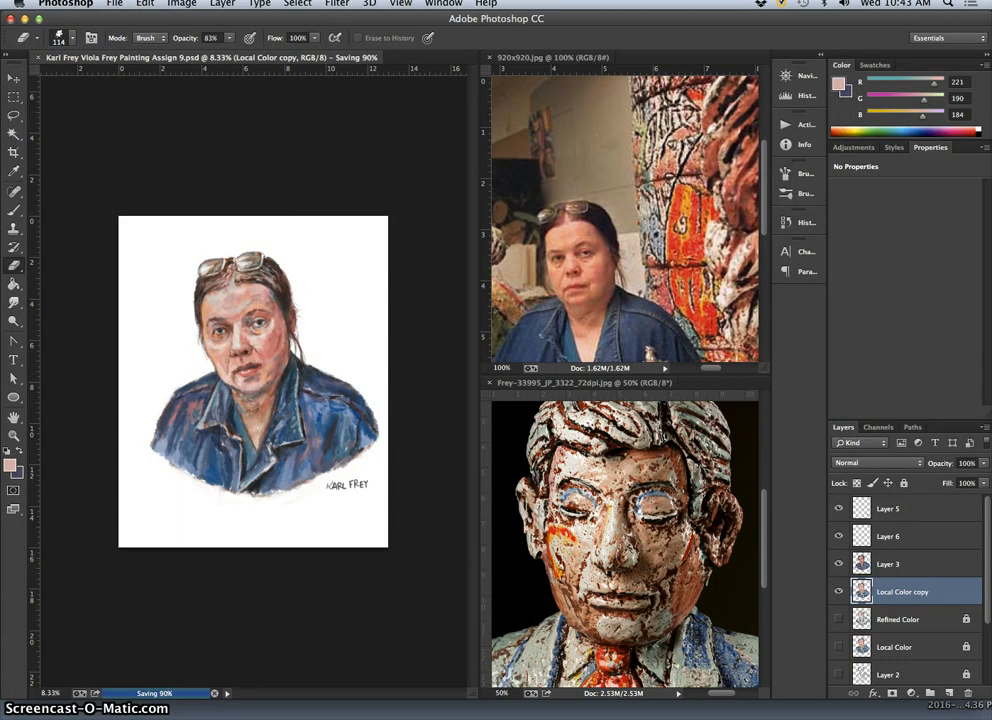
# Save a JPEG copy of the painting to the Desktop with image quality 10.
pyautogui.click(114, 3)
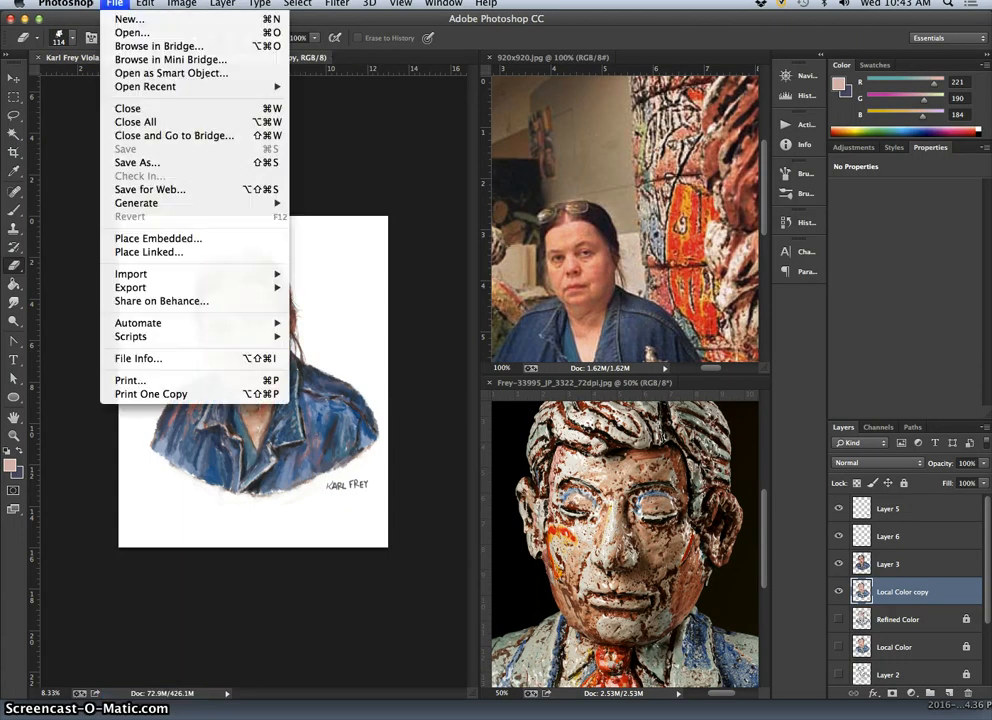
pyautogui.click(150, 164)
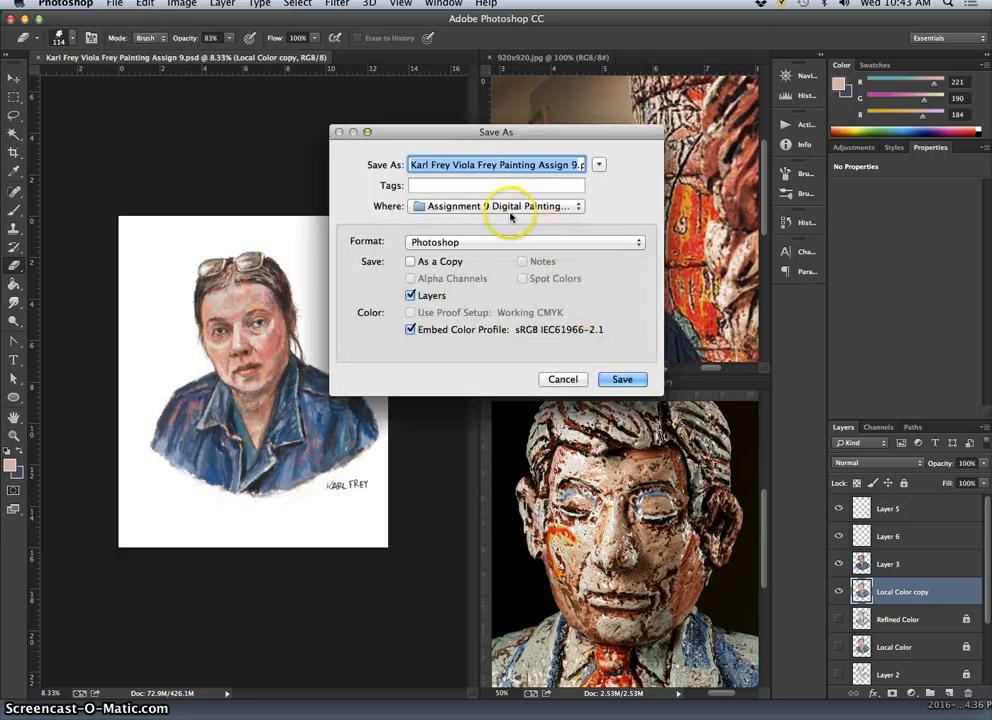
pyautogui.click(488, 242)
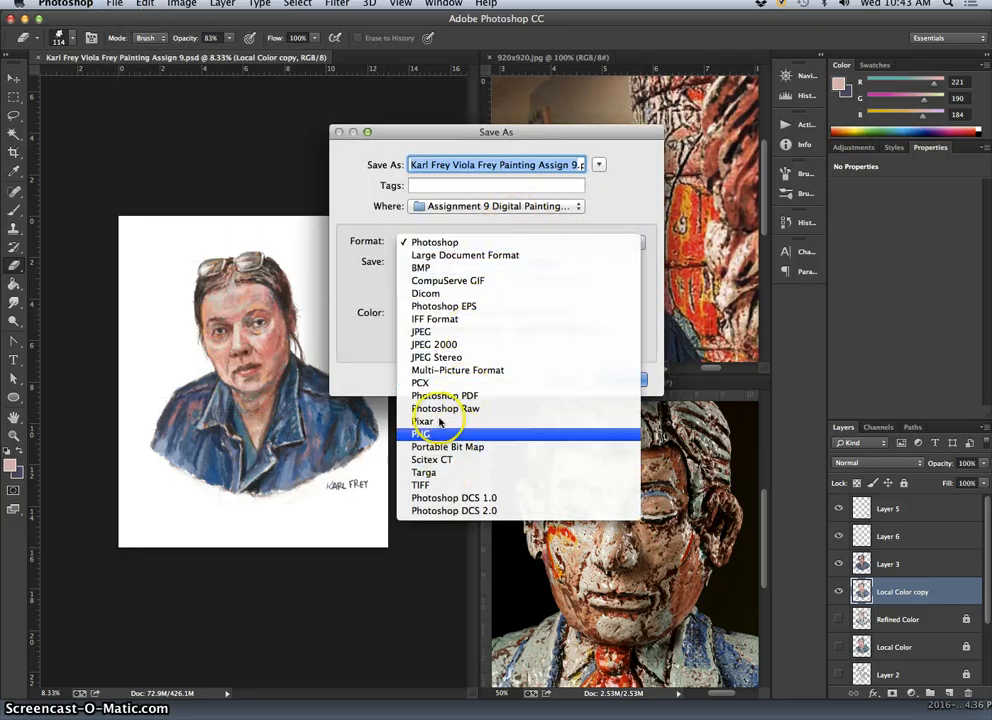
pyautogui.click(436, 331)
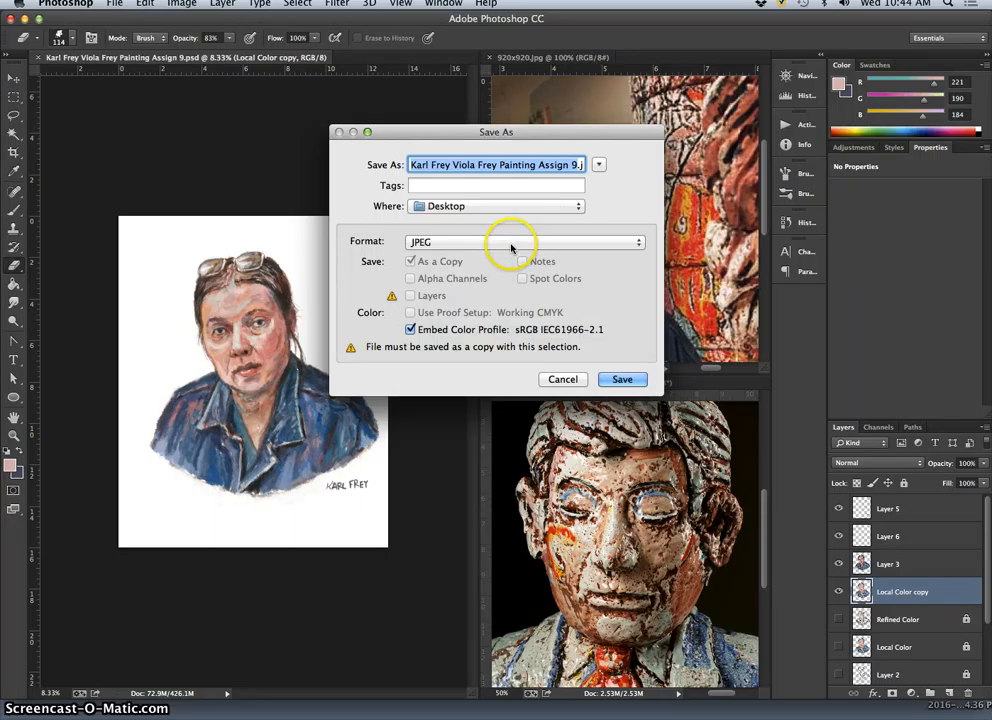
pyautogui.click(622, 378)
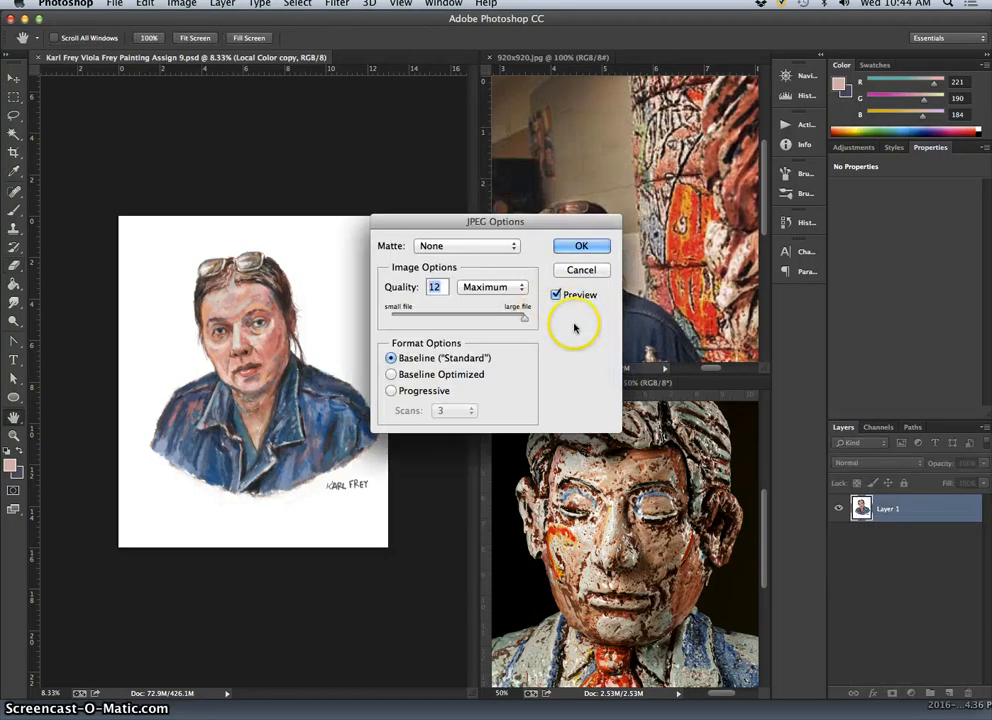
pyautogui.click(521, 319)
pyautogui.moveTo(521, 319); pyautogui.dragTo(502, 319)
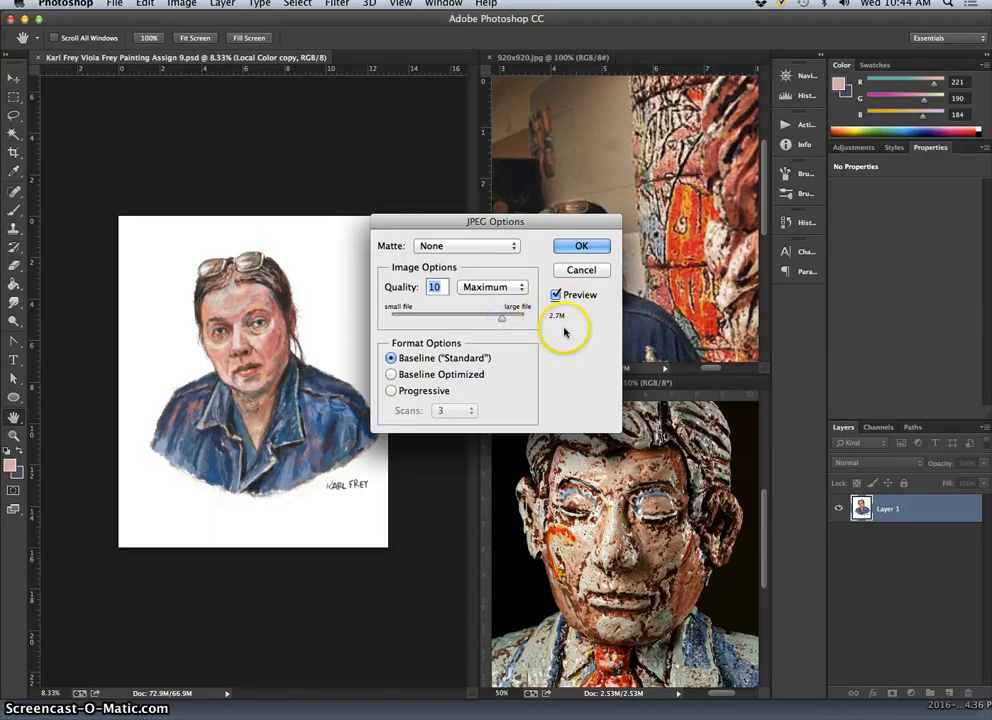
pyautogui.click(580, 246)
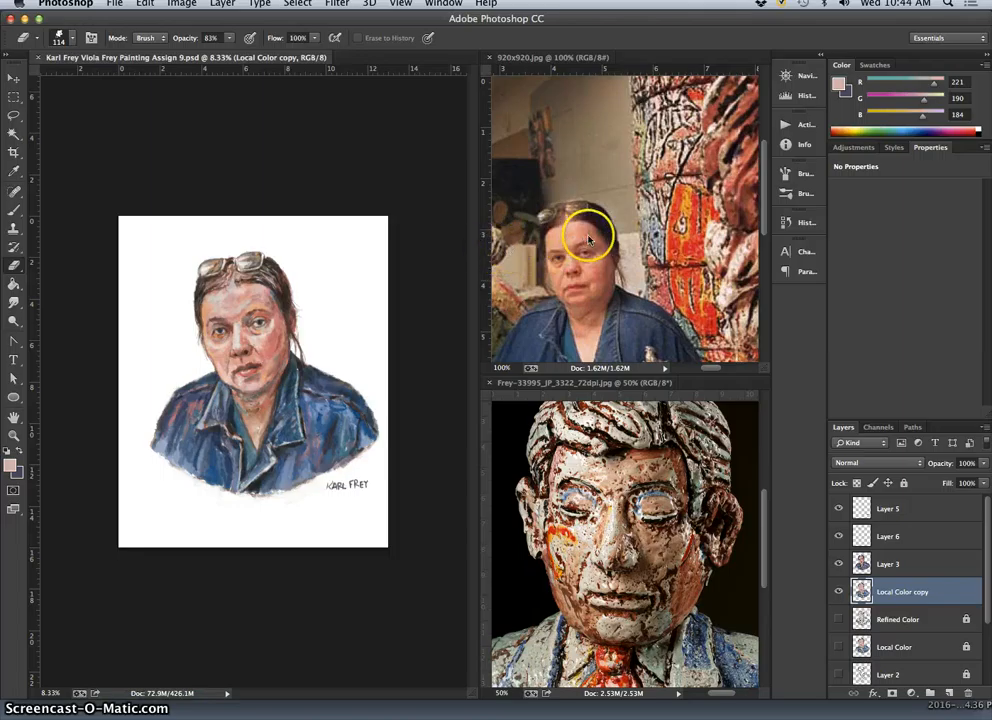
# Crop the 920x920.jpg reference photo to the woman's head and shoulders.
pyautogui.click(540, 57)
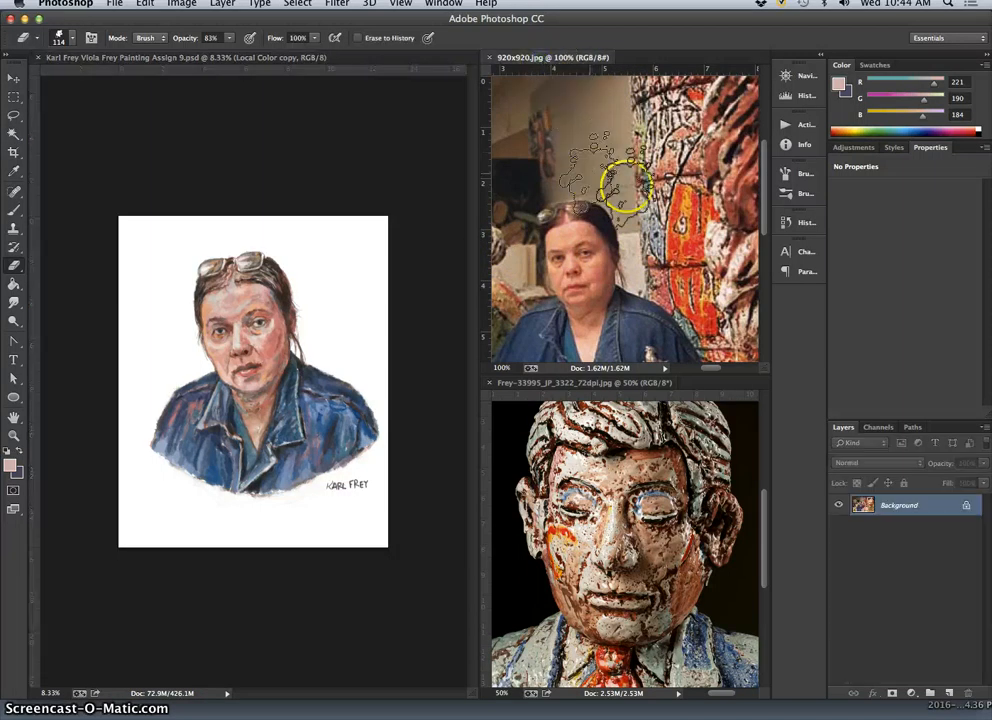
pyautogui.press('super+minus')
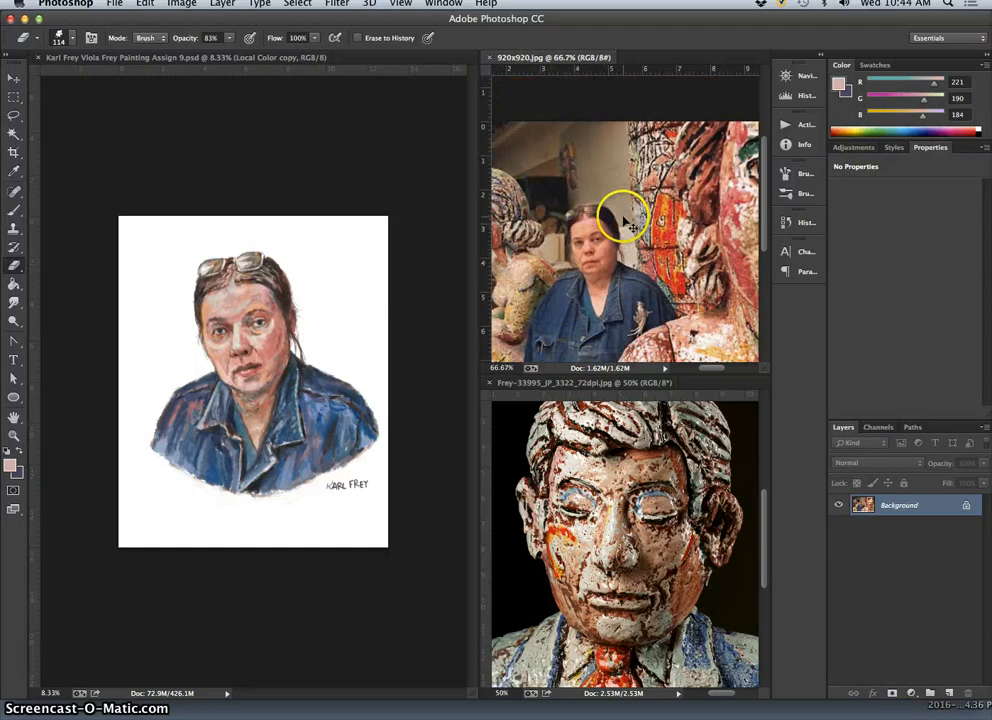
pyautogui.press('super+minus')
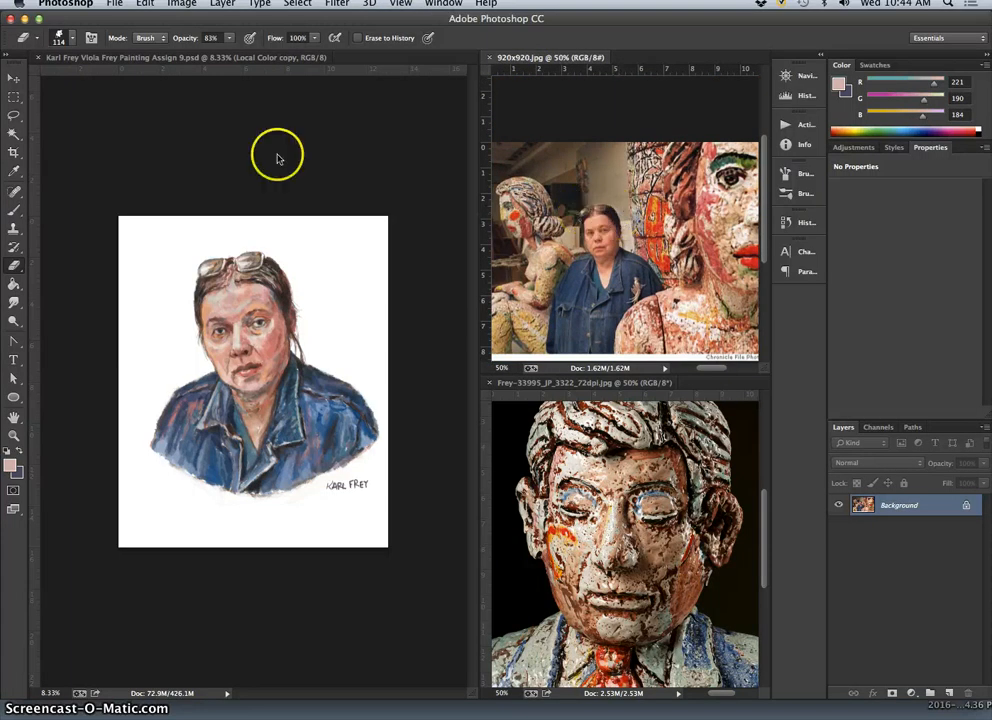
pyautogui.click(14, 151)
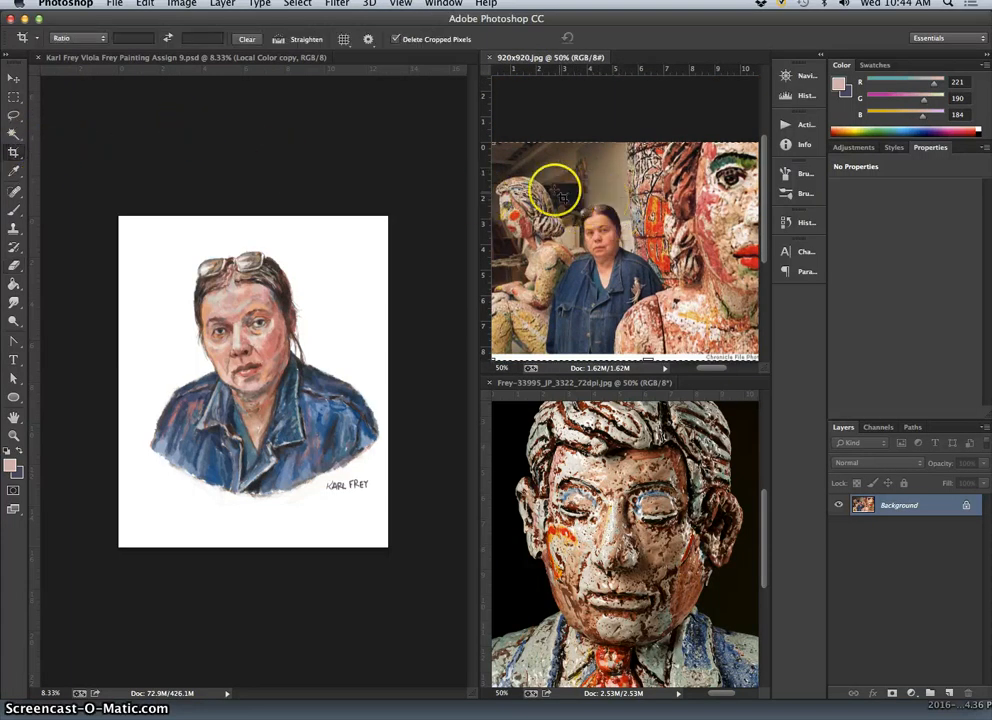
pyautogui.moveTo(551, 185); pyautogui.dragTo(661, 298)
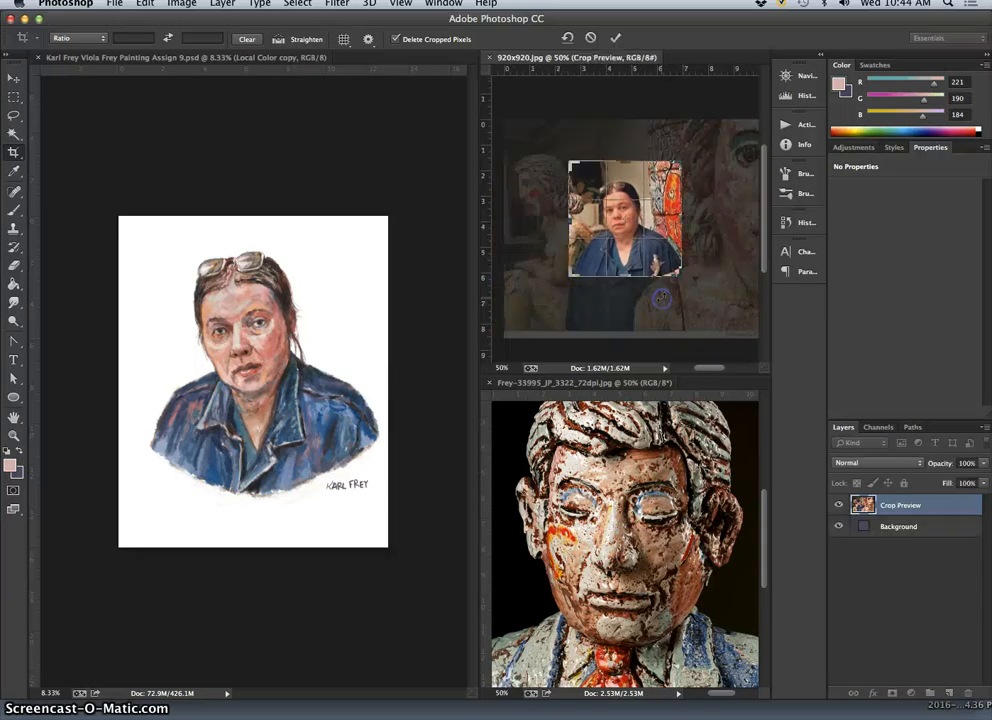
pyautogui.press('Return')
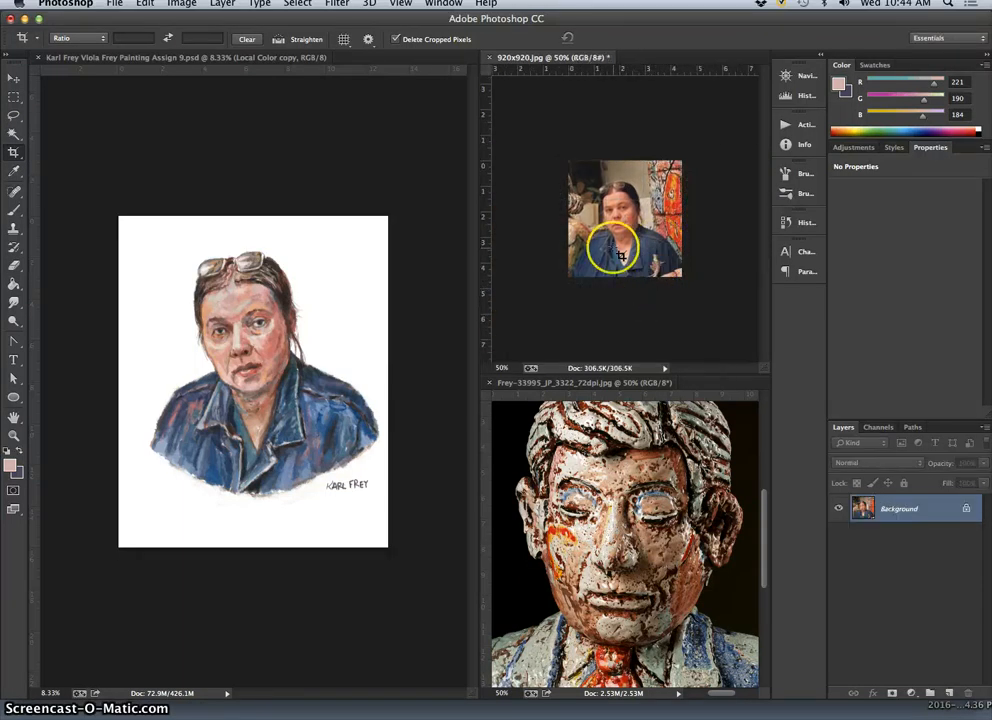
# Save the cropped photo to the Desktop as "portrait reference 920x920.jpg" in JPEG format at maximum quality 12.
pyautogui.click(113, 5)
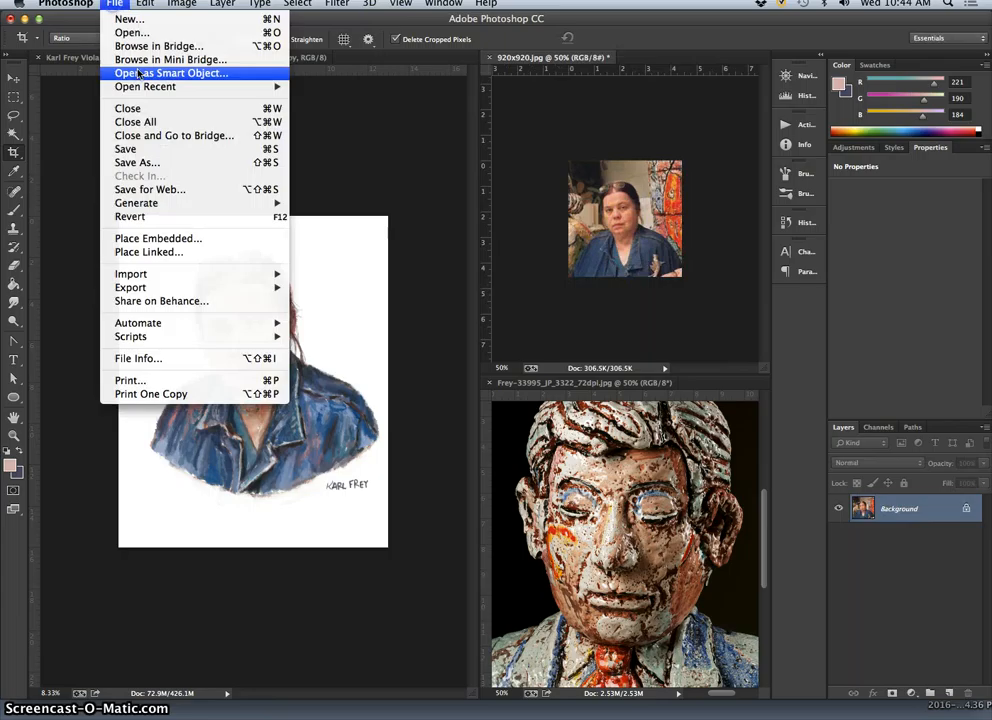
pyautogui.click(146, 159)
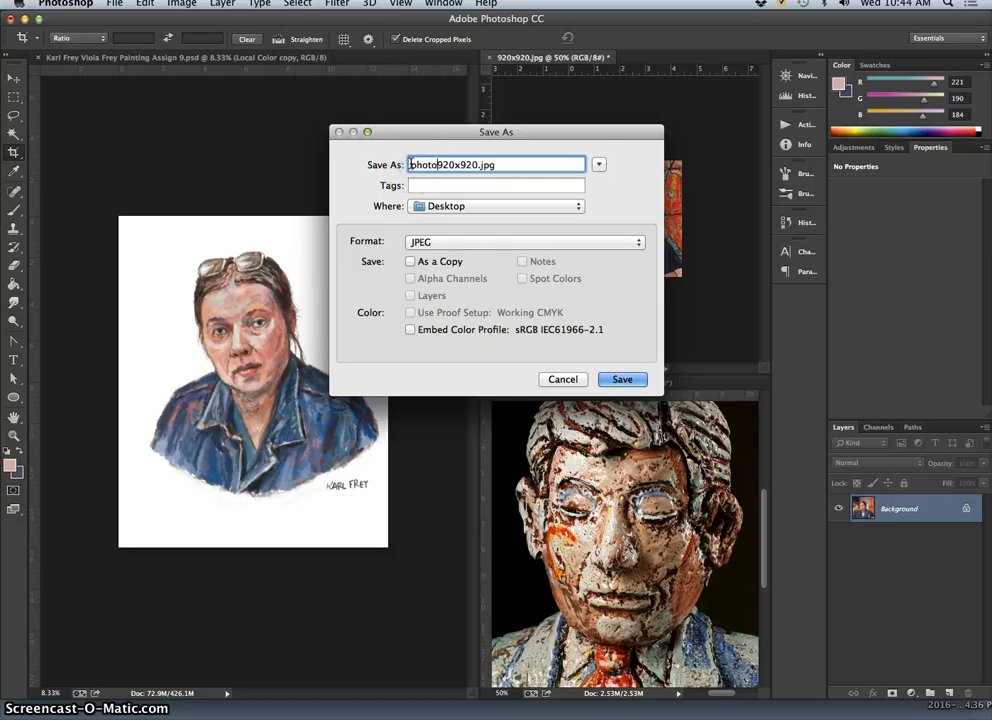
pyautogui.write('ortrait reference')
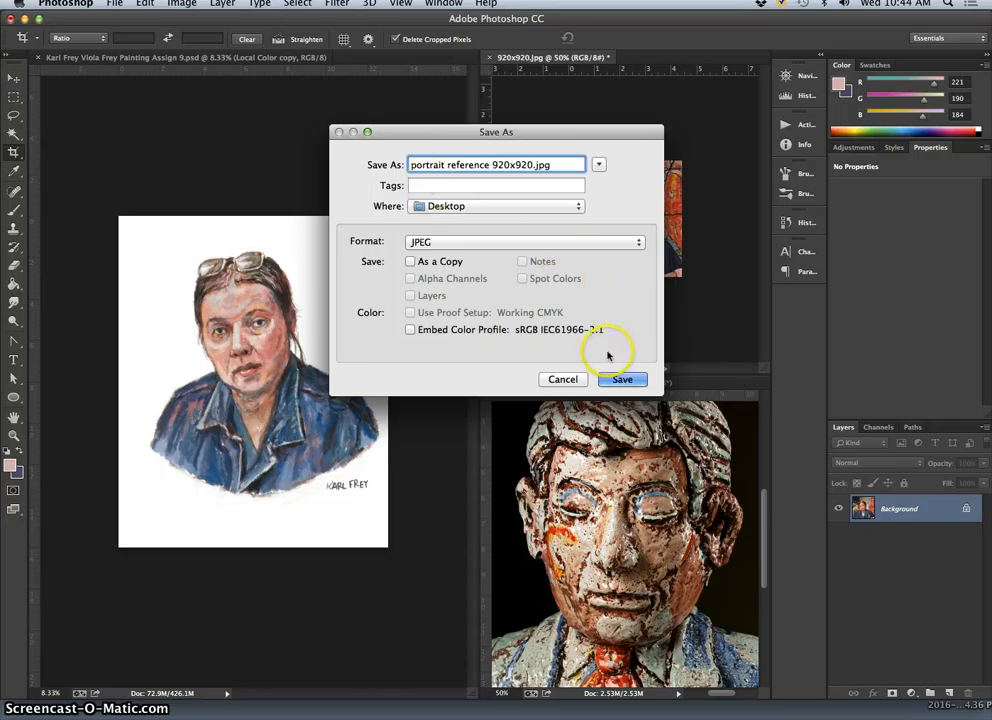
pyautogui.click(620, 379)
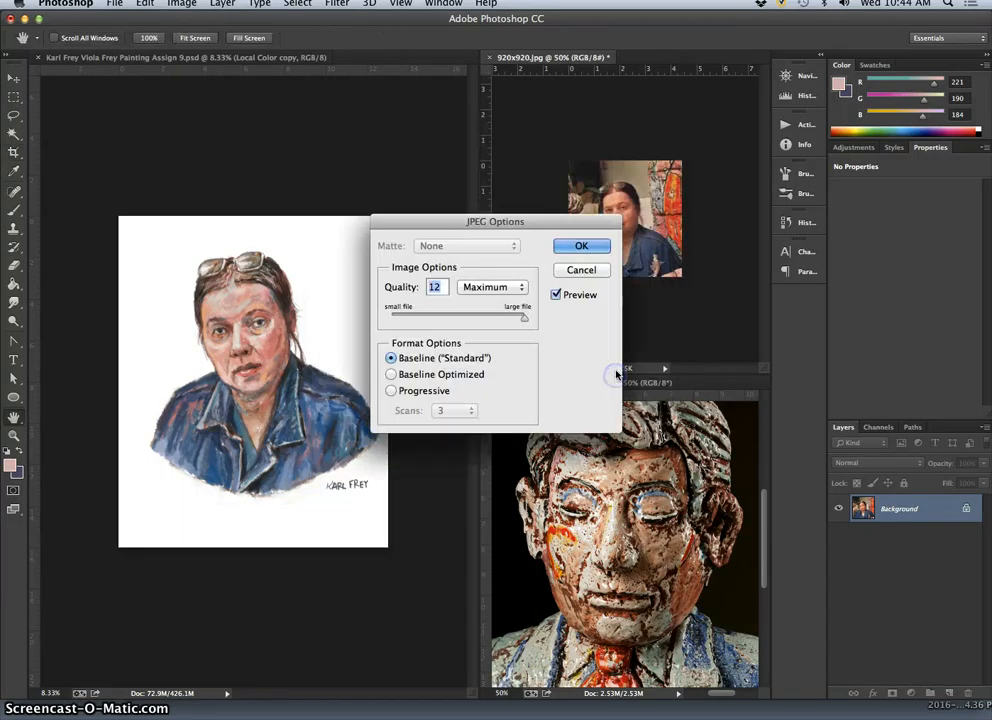
pyautogui.click(588, 246)
pyautogui.press('c')
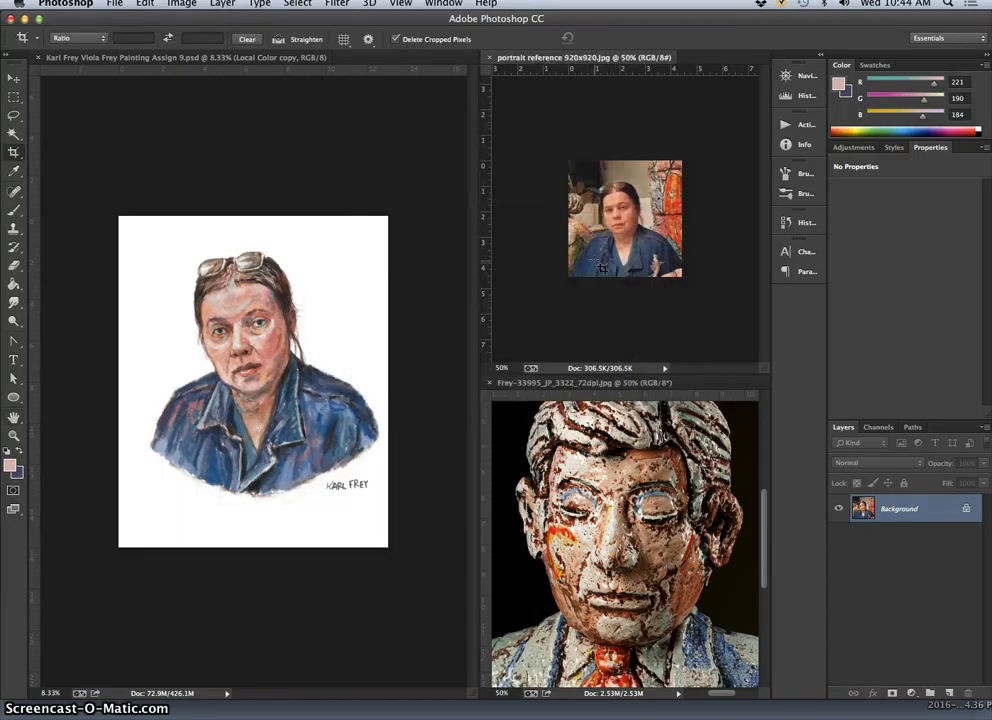
# Show the desktop and move the painting and portrait reference JPEG files together to its middle.
pyautogui.press('F11')
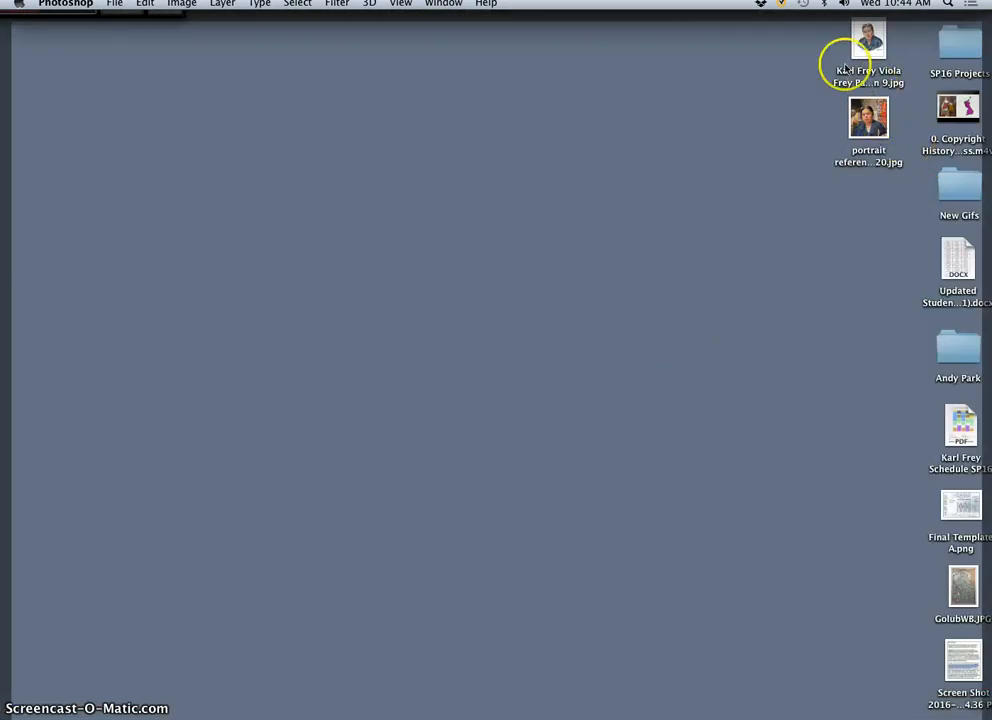
pyautogui.moveTo(836, 59); pyautogui.dragTo(596, 306)
pyautogui.click(640, 328)
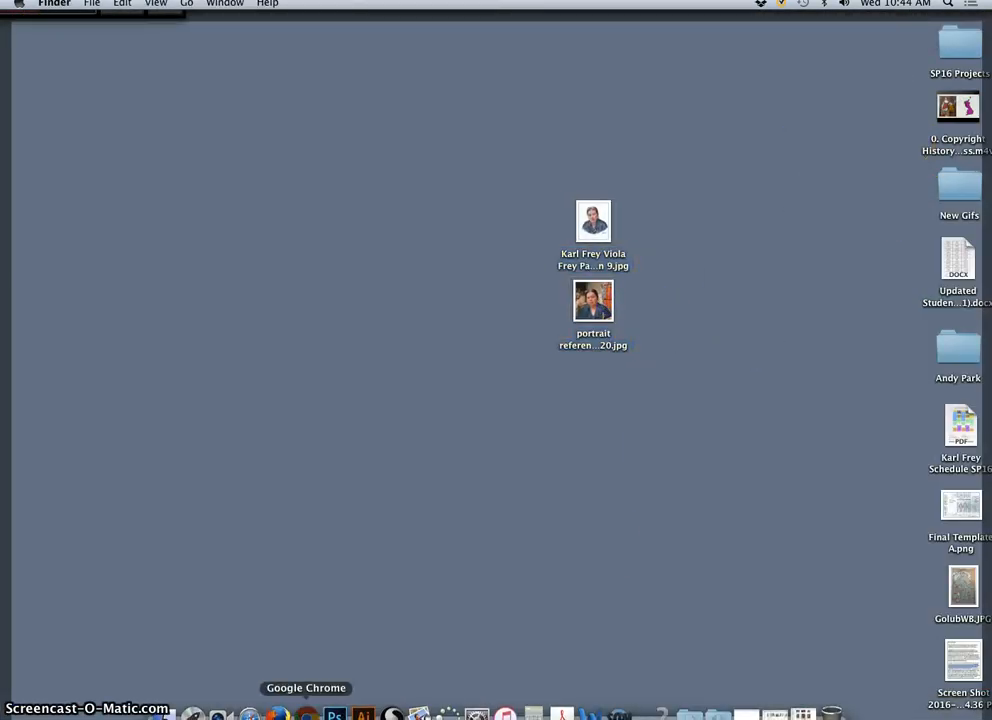
# Switch to Photobucket in Google Chrome and open the Instructor Demonstrations album under DIGITAL ART 1, Digital I Assignments, Assignment 9 Digital Painting.
pyautogui.click(306, 714)
pyautogui.click(845, 26)
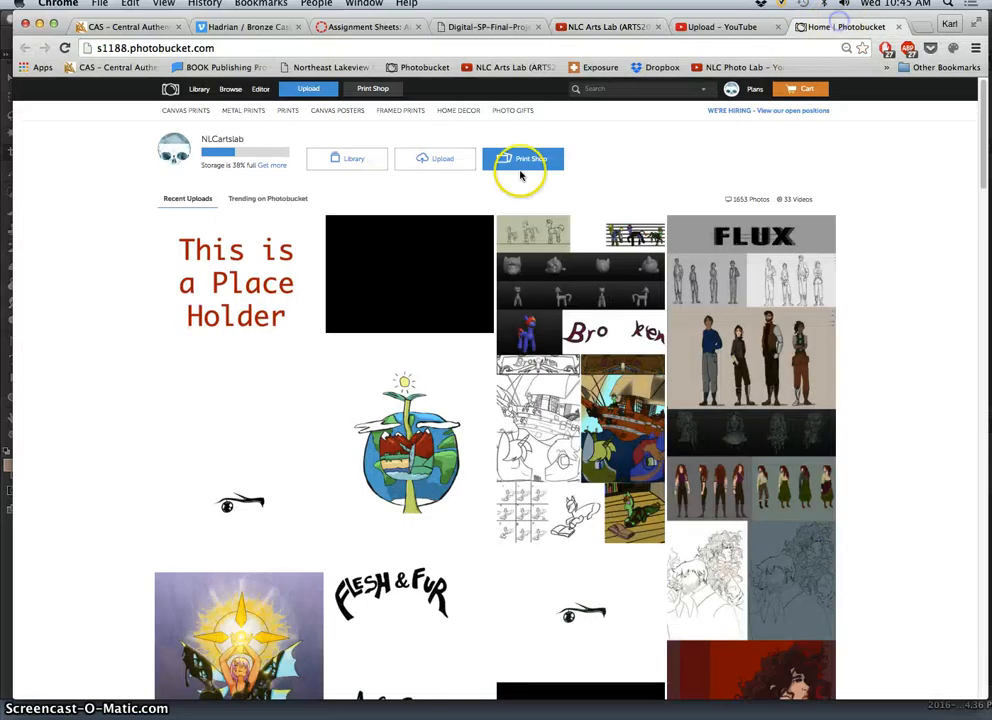
pyautogui.click(199, 89)
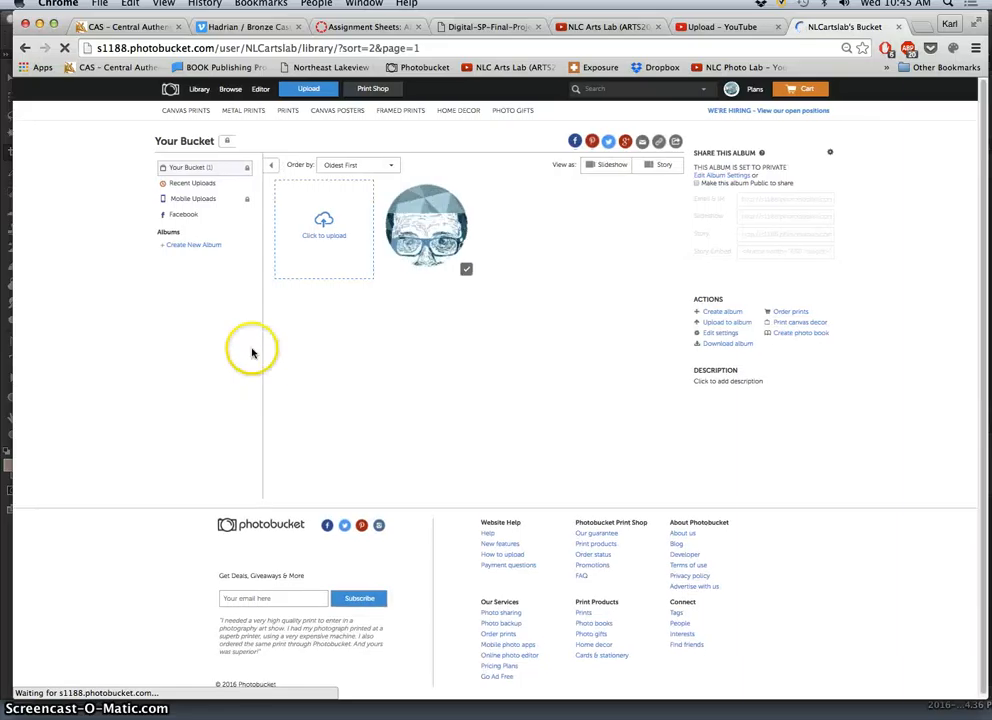
pyautogui.click(154, 260)
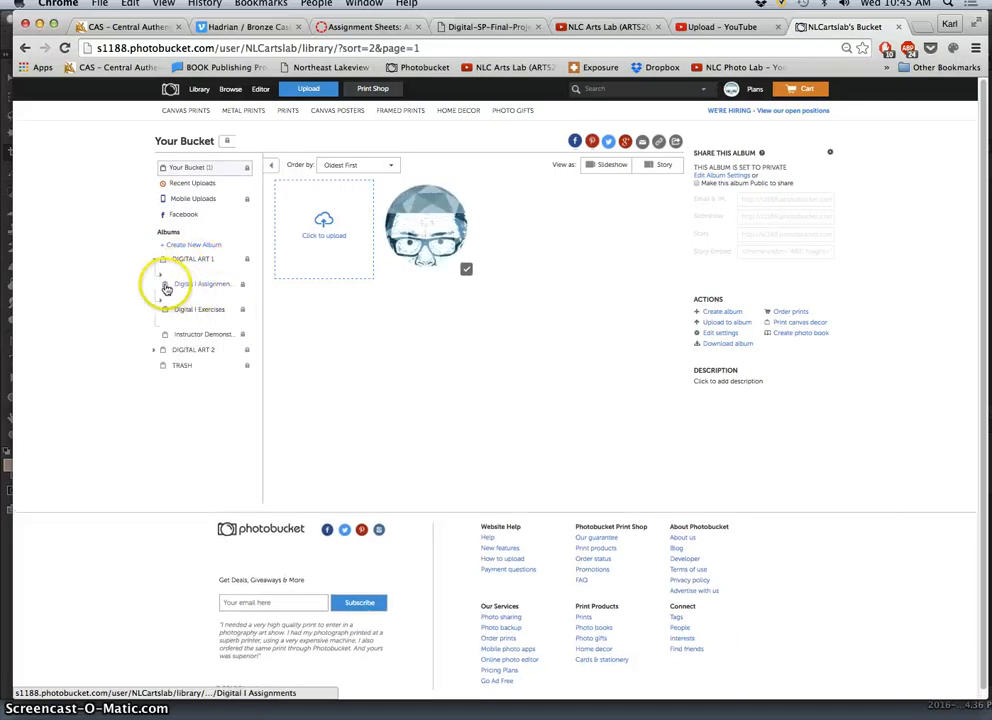
pyautogui.click(186, 288)
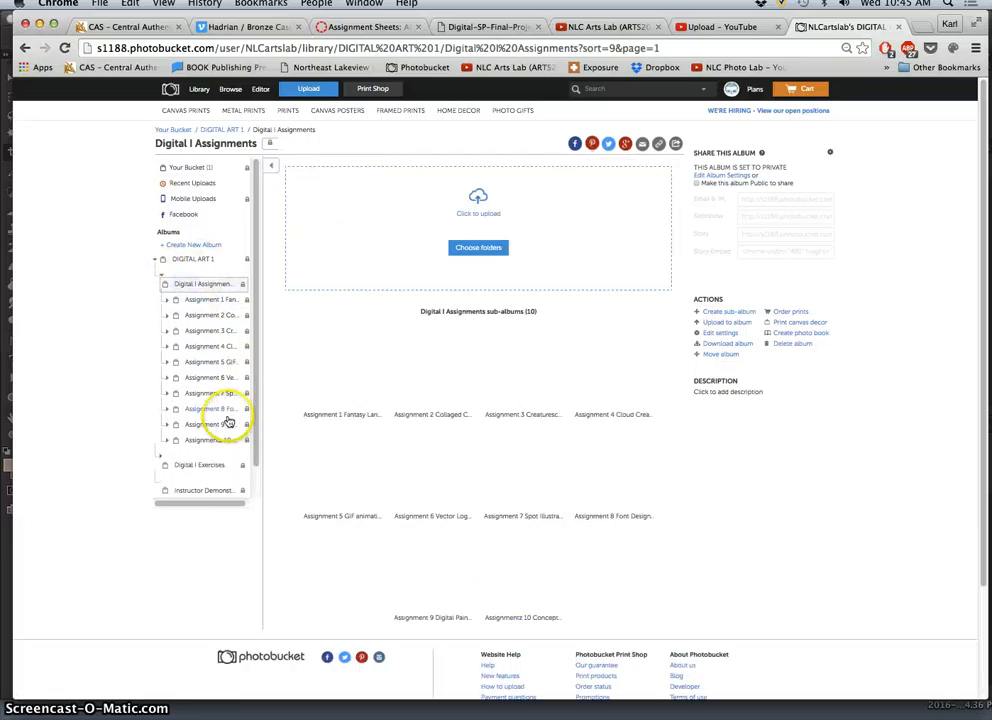
pyautogui.click(167, 425)
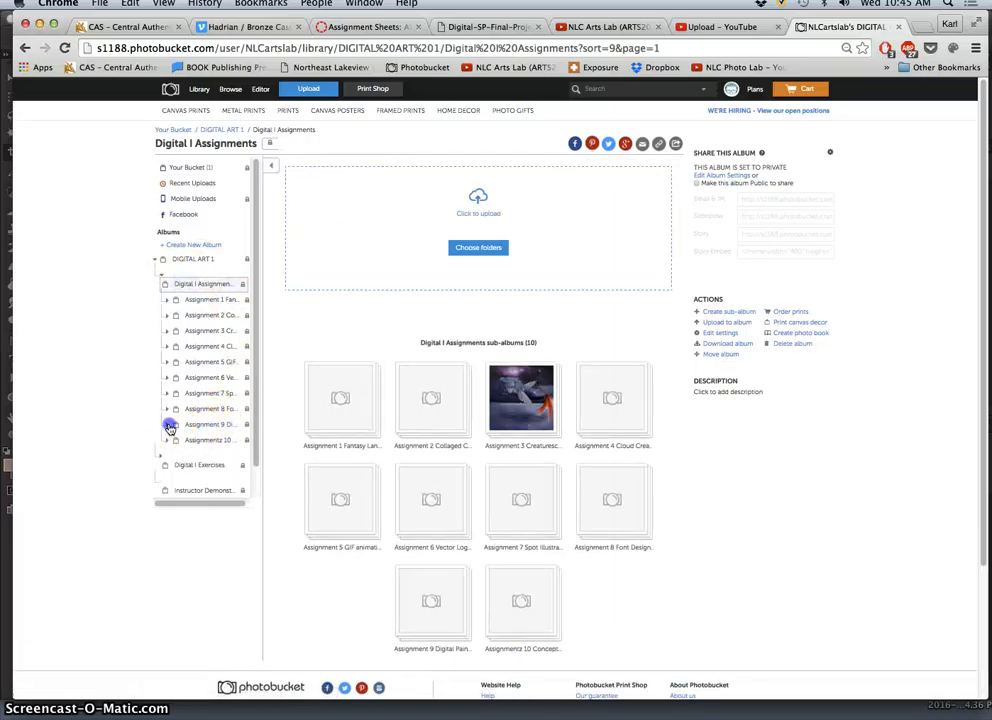
pyautogui.click(222, 440)
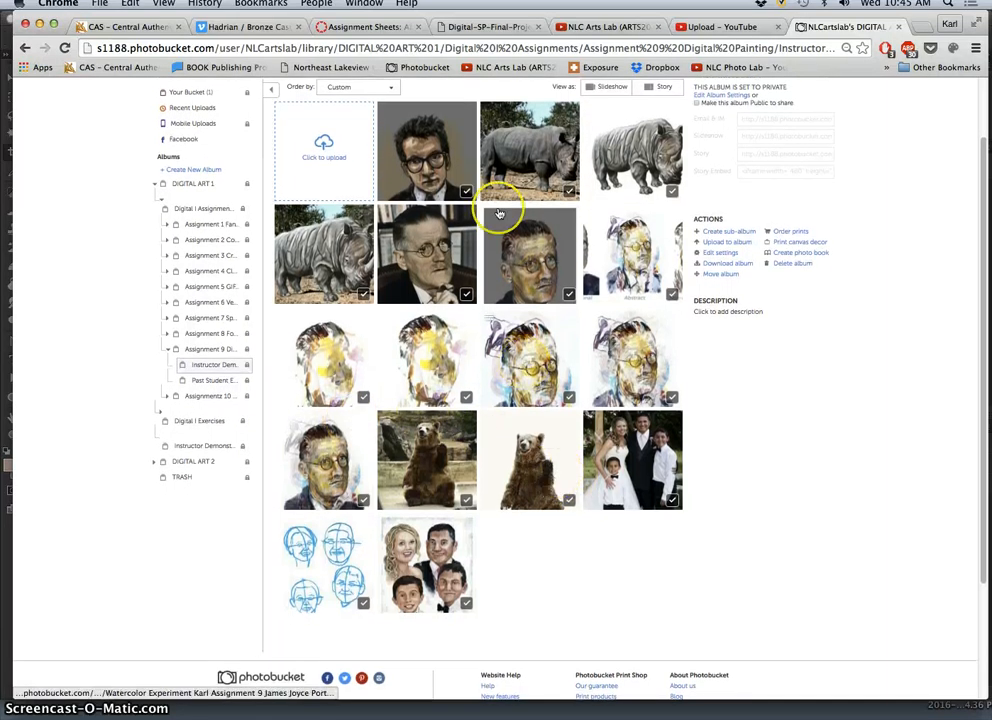
# Upload the painting and portrait reference JPEGs from the desktop to the Instructor Demonstrations album and check their thumbnails.
pyautogui.press('F11')
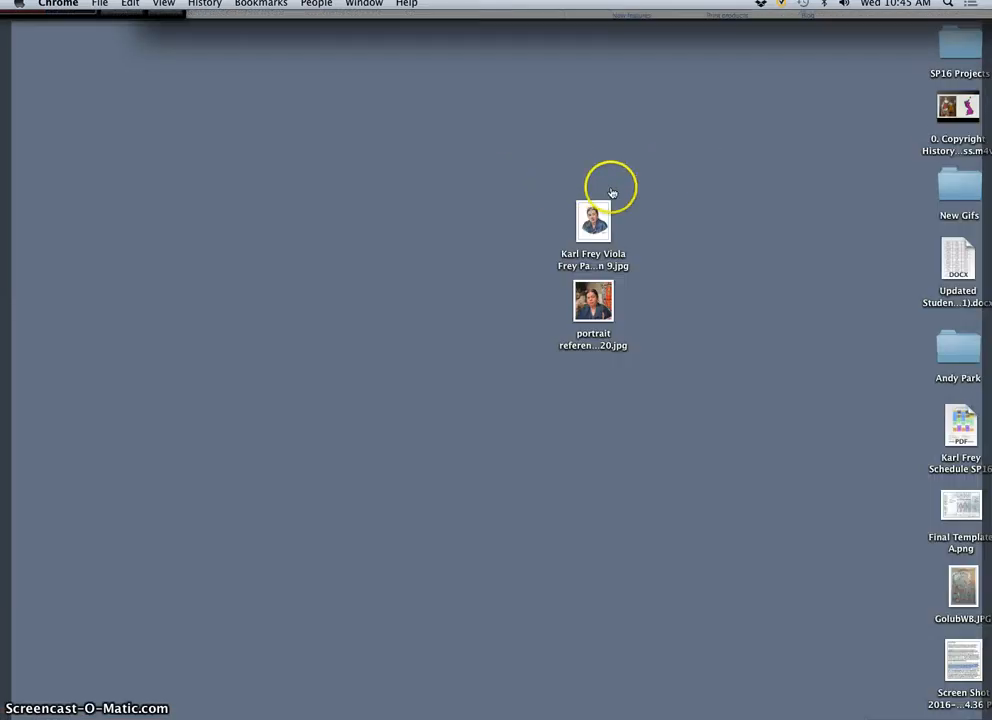
pyautogui.moveTo(602, 170); pyautogui.dragTo(390, 195)
pyautogui.press('F11')
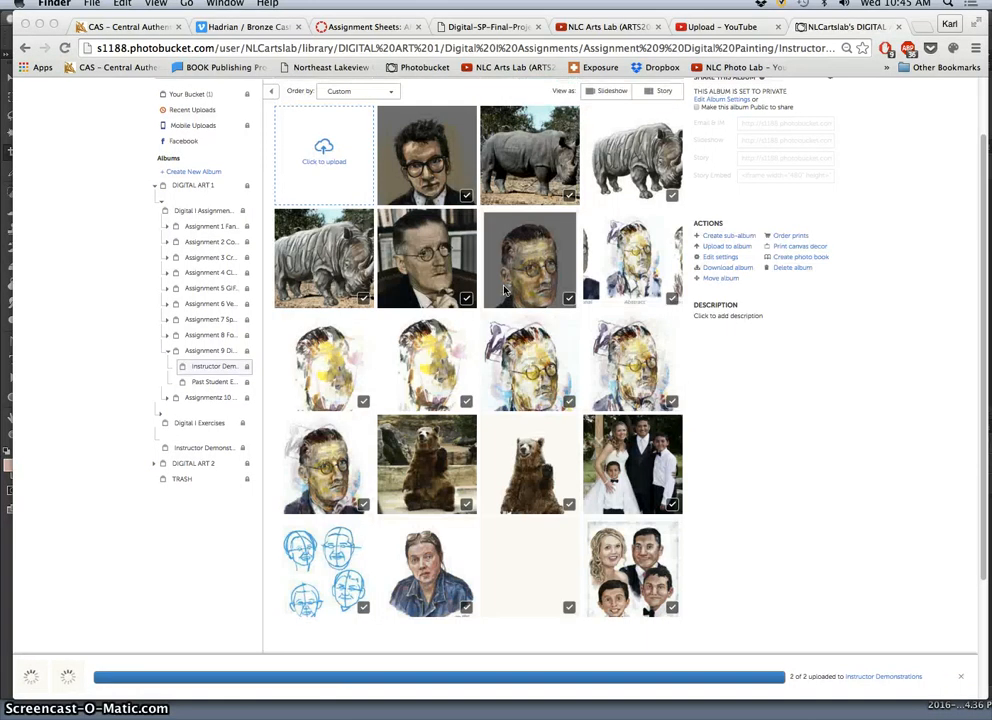
pyautogui.scroll(-2, 516, 285)
pyautogui.scroll(2, 560, 385)
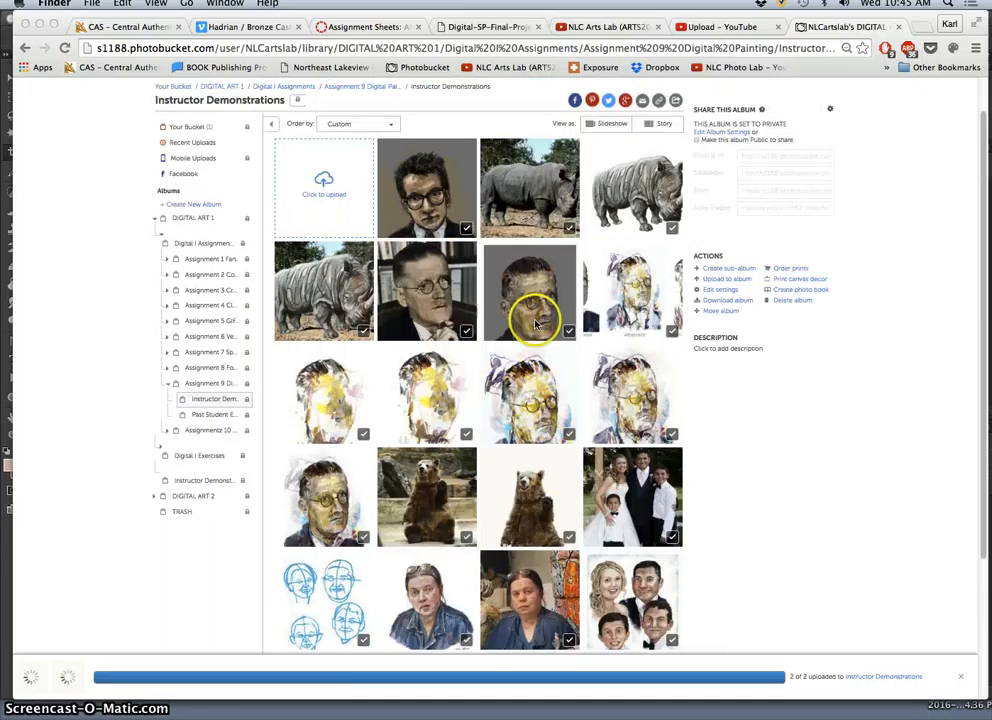
# Manually sort the Instructor Demonstrations album so the denim-jacket painting comes last, directly after its reference photo, and save the order.
pyautogui.click(391, 128)
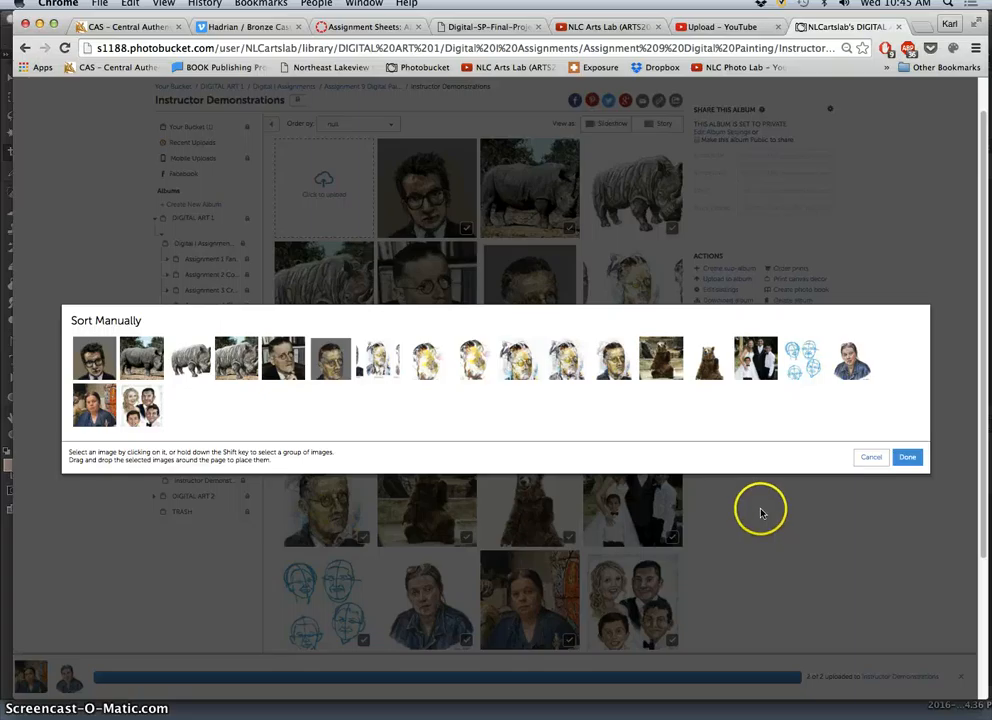
pyautogui.moveTo(850, 365)
pyautogui.mouseDown()
pyautogui.moveTo(832, 395)
pyautogui.moveTo(505, 414)
pyautogui.moveTo(95, 405)
pyautogui.moveTo(620, 410)
pyautogui.moveTo(818, 362)
pyautogui.moveTo(840, 362)
pyautogui.moveTo(850, 386)
pyautogui.mouseUp()
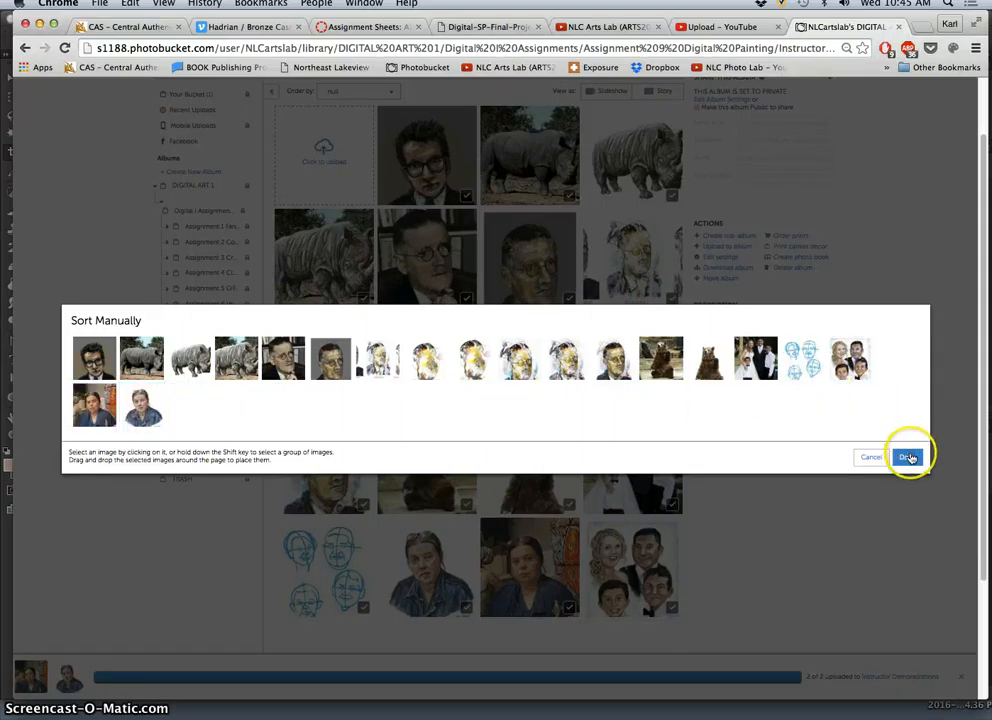
pyautogui.click(905, 457)
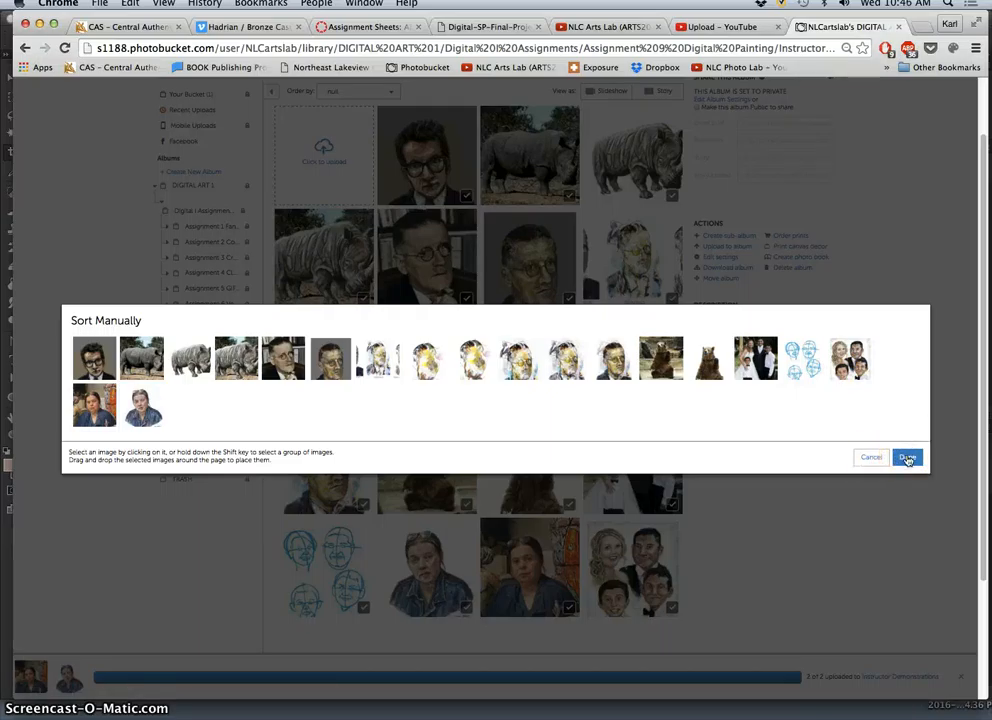
pyautogui.click(907, 458)
pyautogui.click(910, 460)
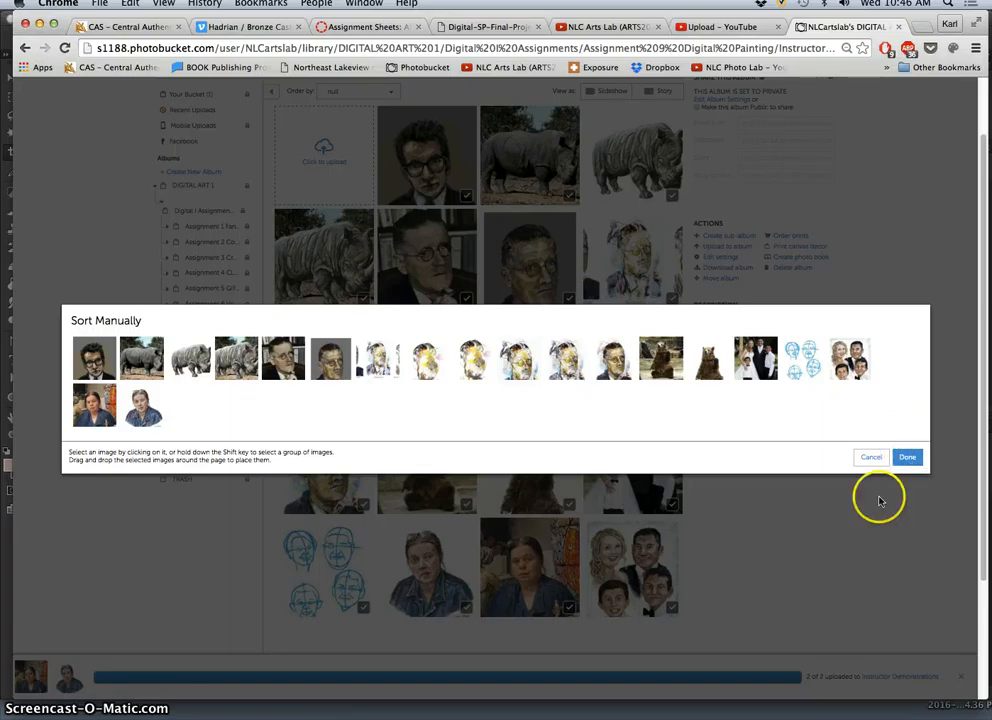
pyautogui.click(905, 458)
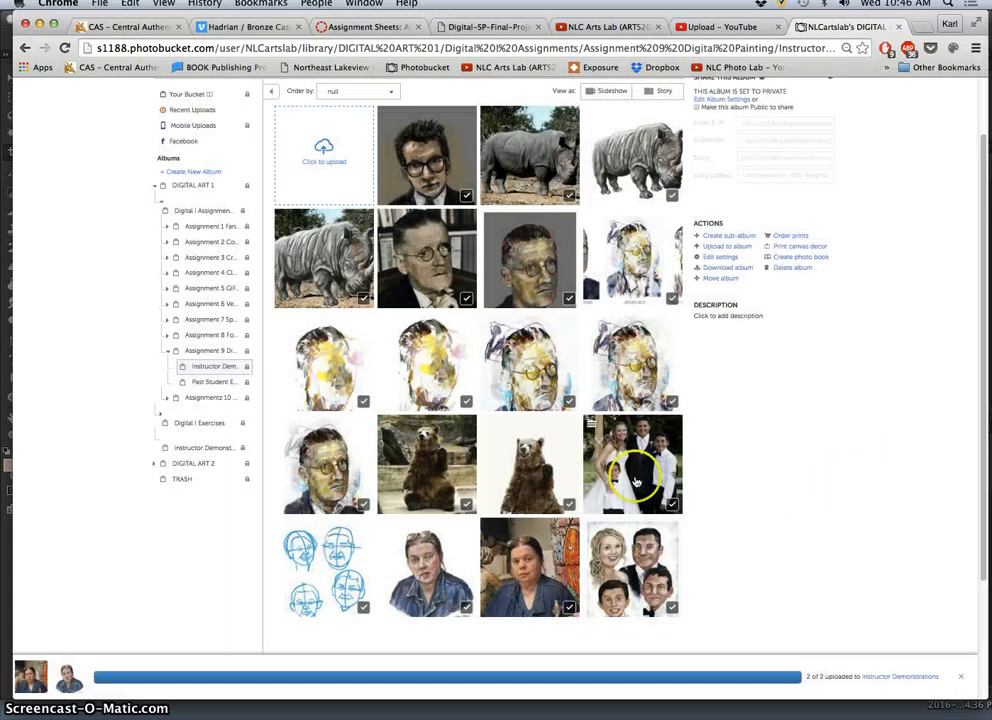
# Open the uploaded portrait painting and save its title as "SP16" followed by the artist's first name and "2".
pyautogui.click(527, 572)
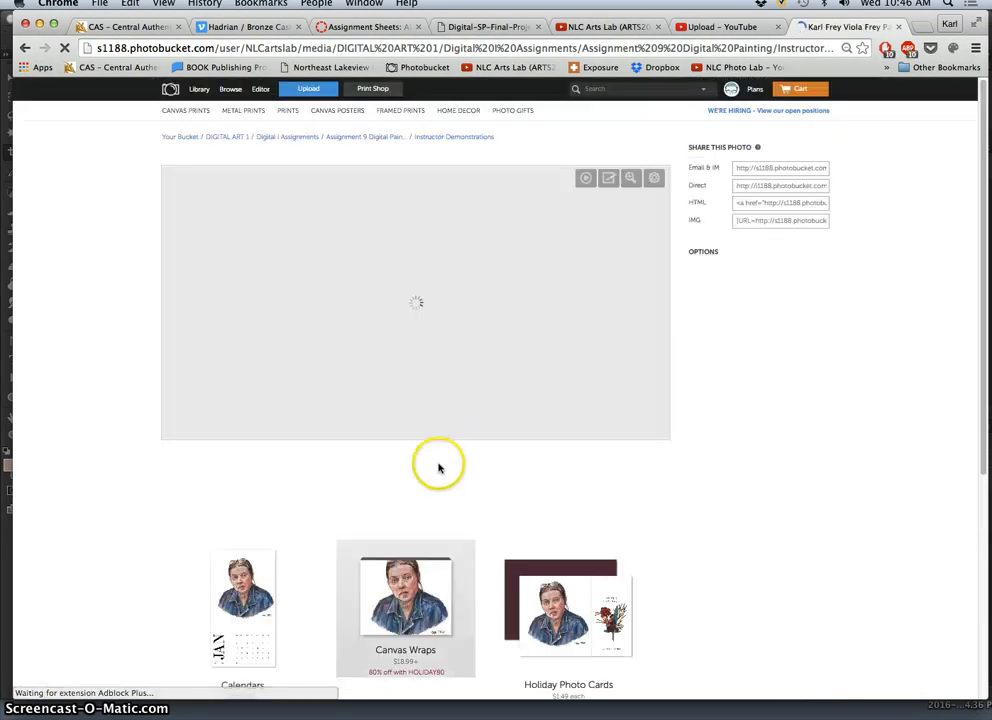
pyautogui.click(420, 662)
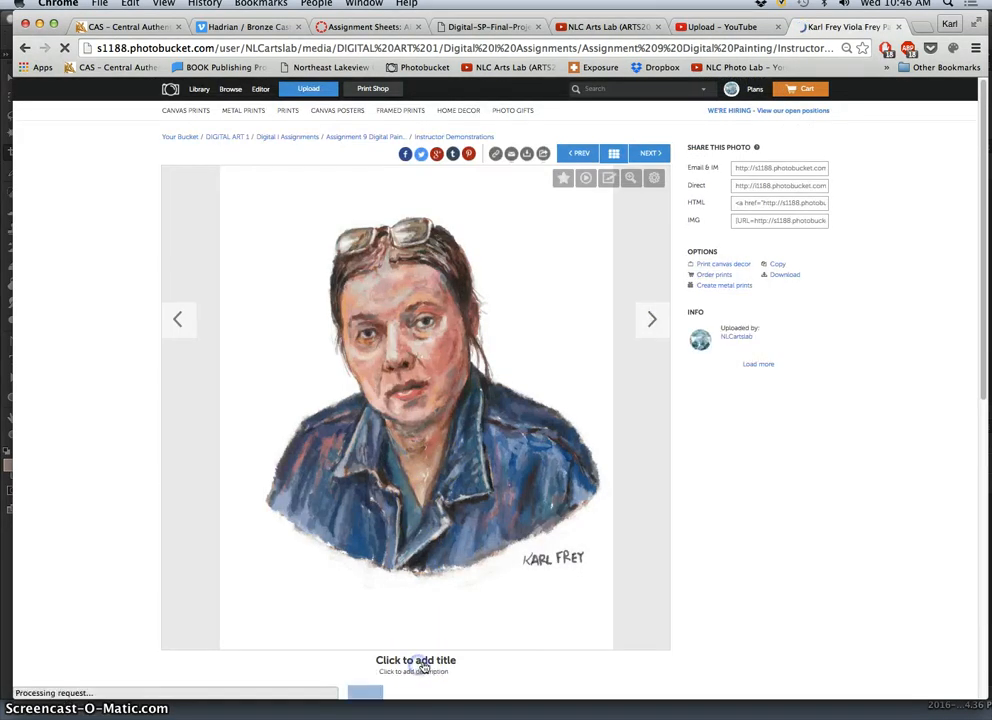
pyautogui.write('SP16 K')
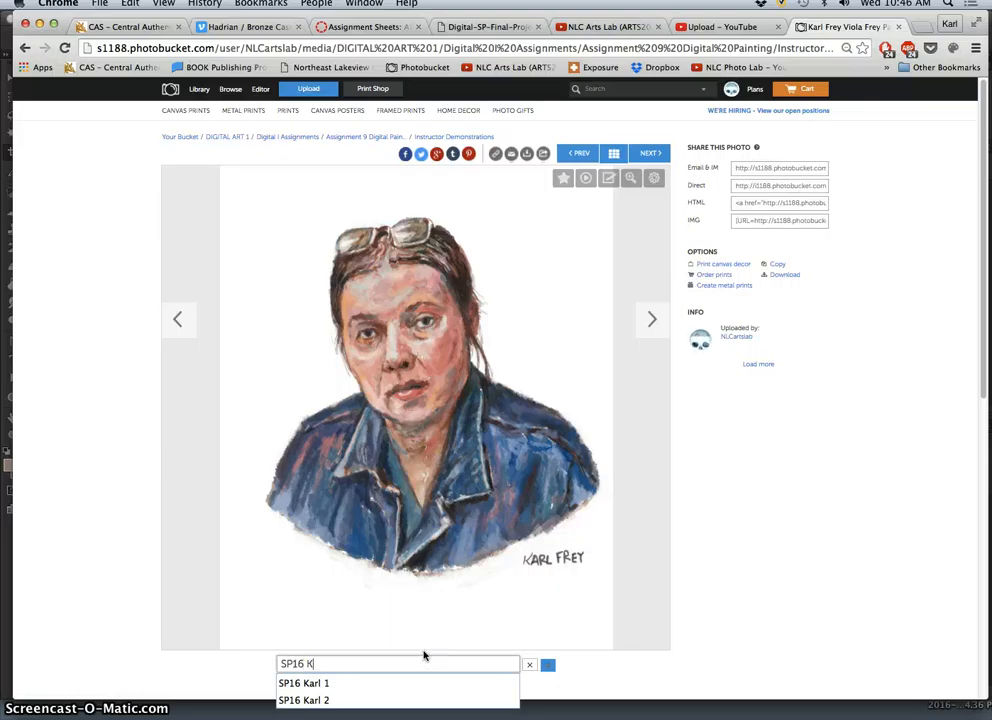
pyautogui.write('arl 2')
pyautogui.click(547, 664)
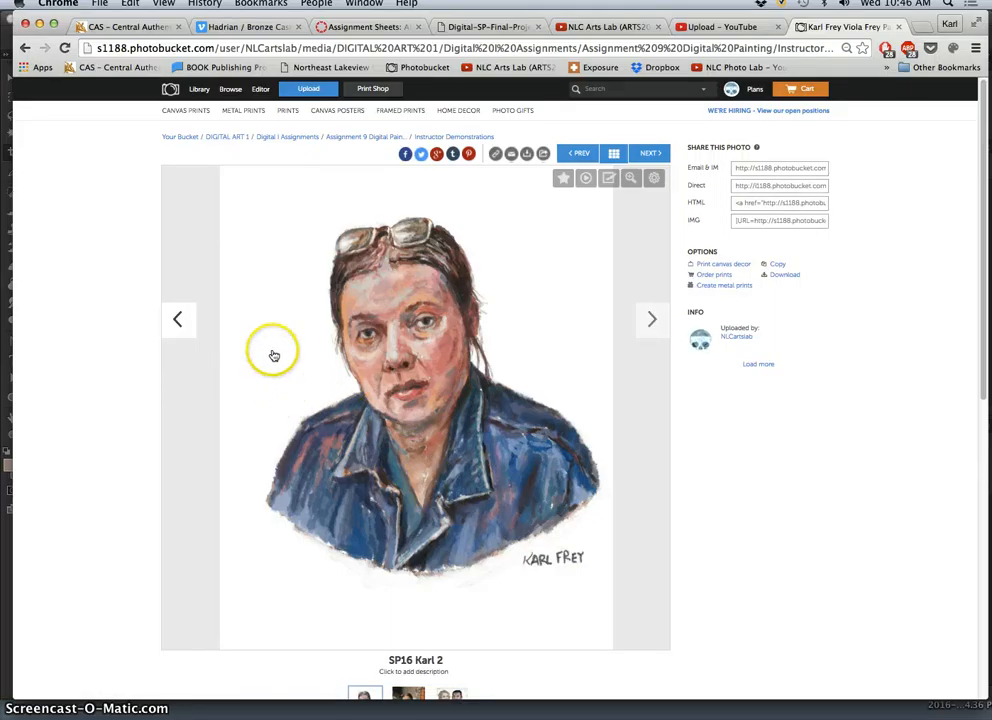
# Go to the portrait reference photo and save its title as "SP16" followed by the artist's first name and "1".
pyautogui.click(651, 319)
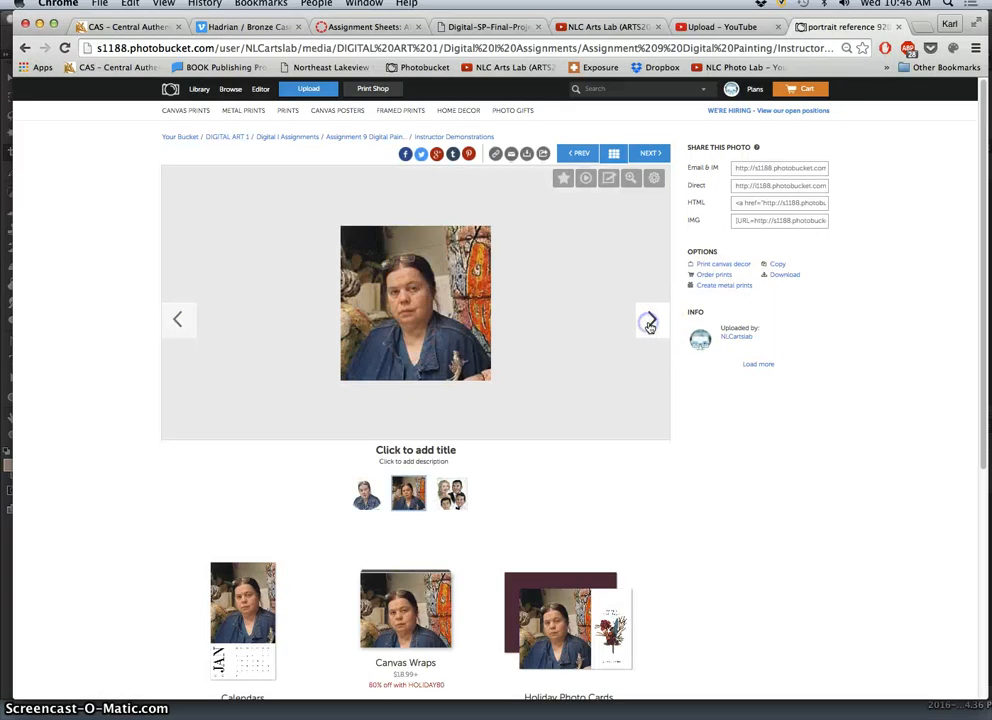
pyautogui.click(417, 450)
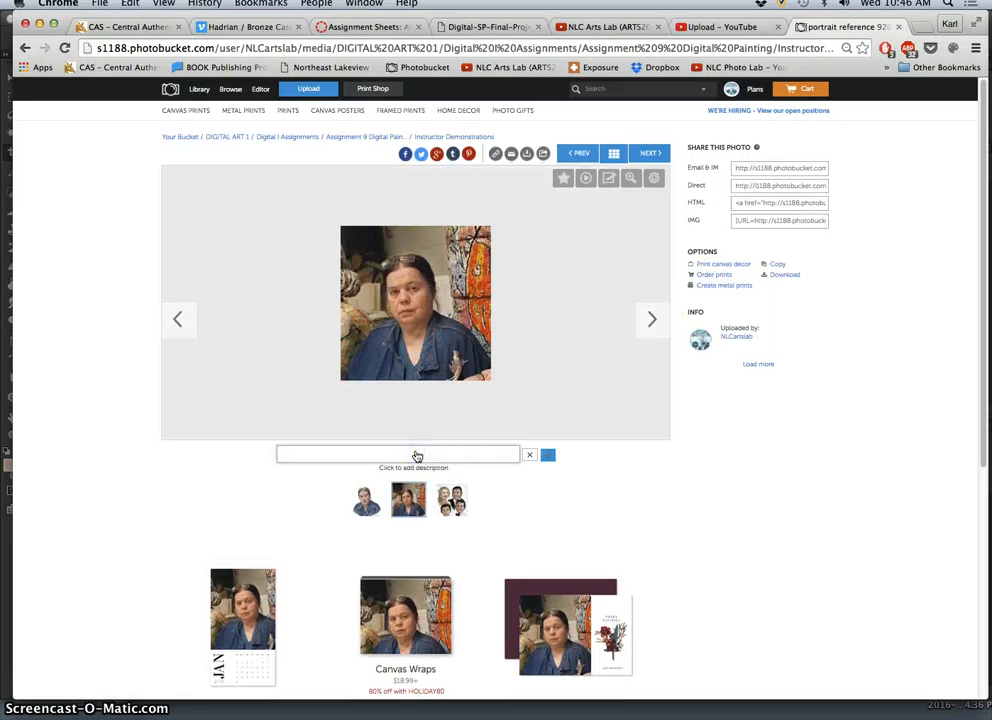
pyautogui.write('SP16')
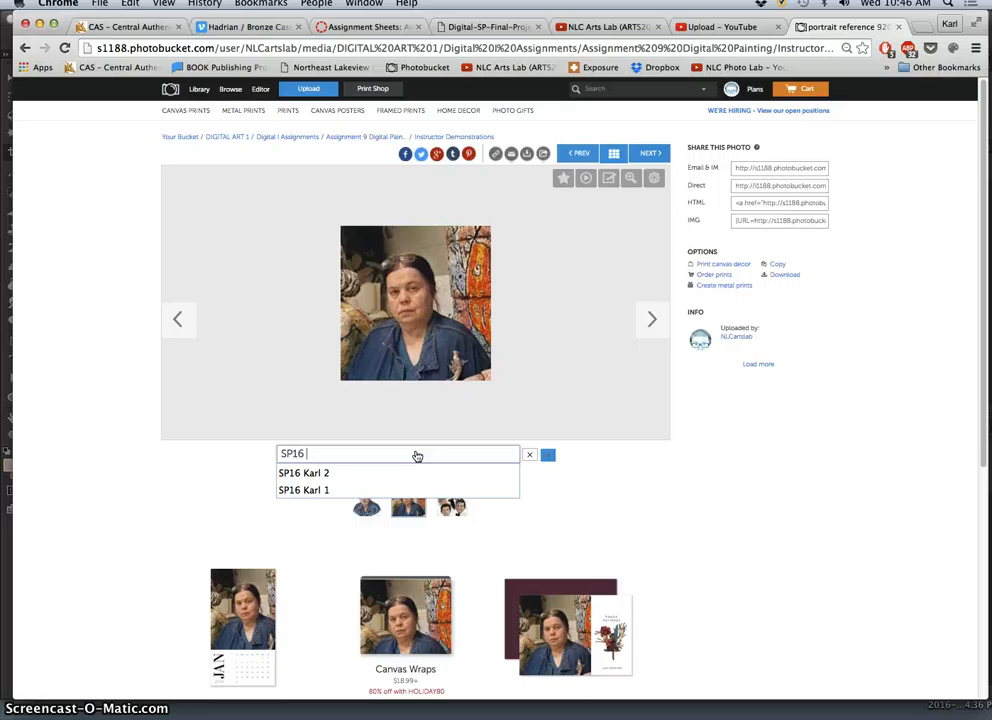
pyautogui.write(' Karl 1')
pyautogui.click(548, 456)
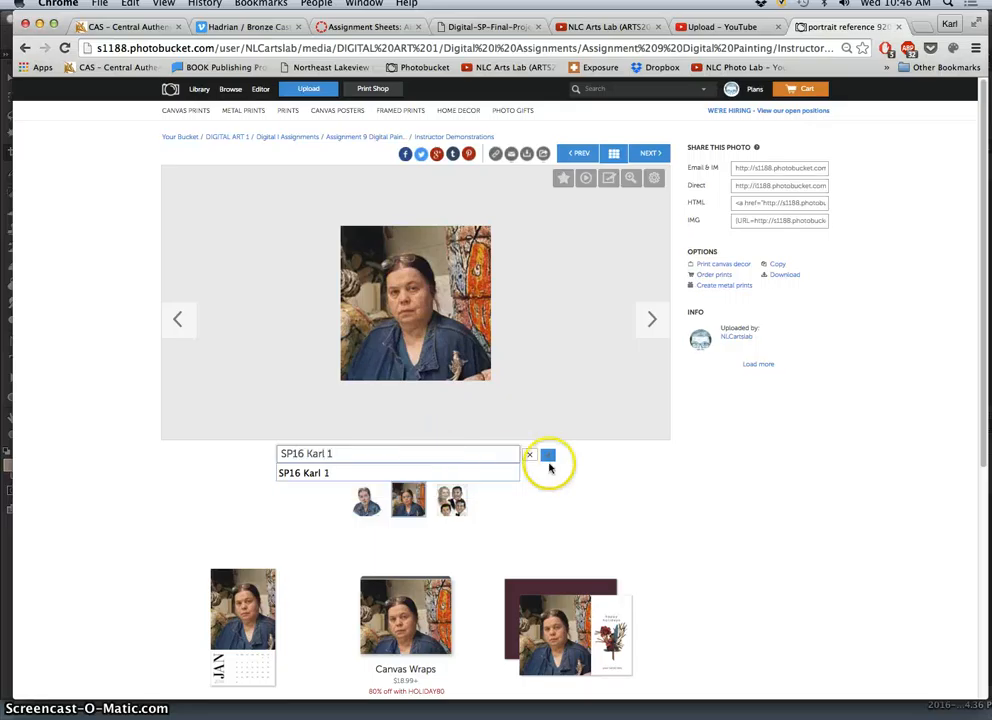
pyautogui.click(587, 303)
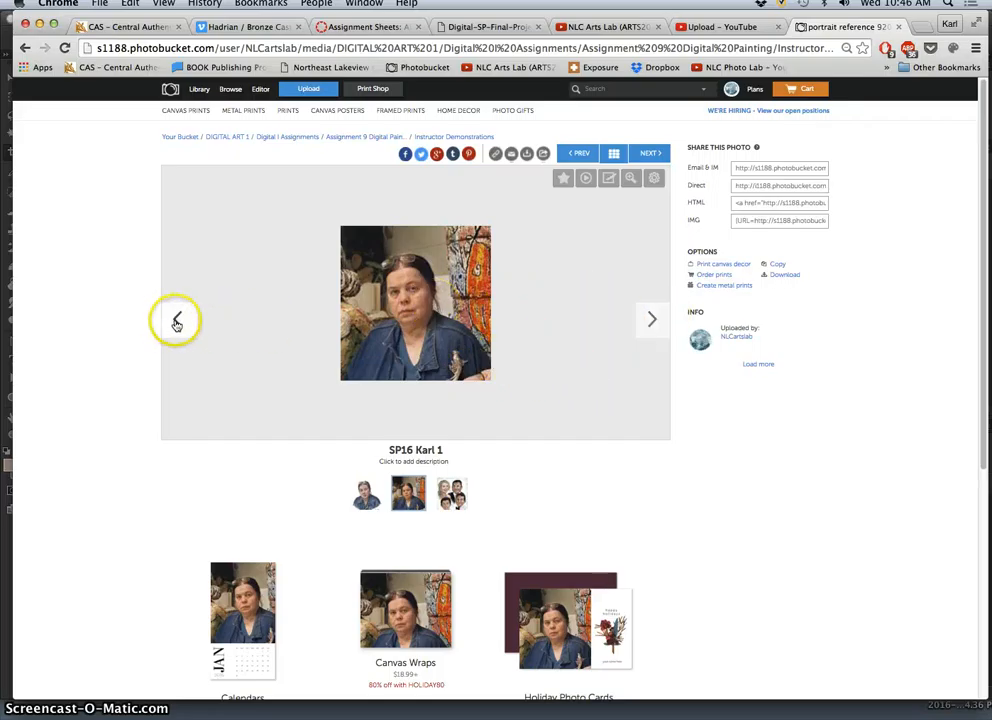
# Return to the Instructor Demonstrations album and view the image comparing Representational, Abstract and Non-Representational portraits.
pyautogui.click(450, 136)
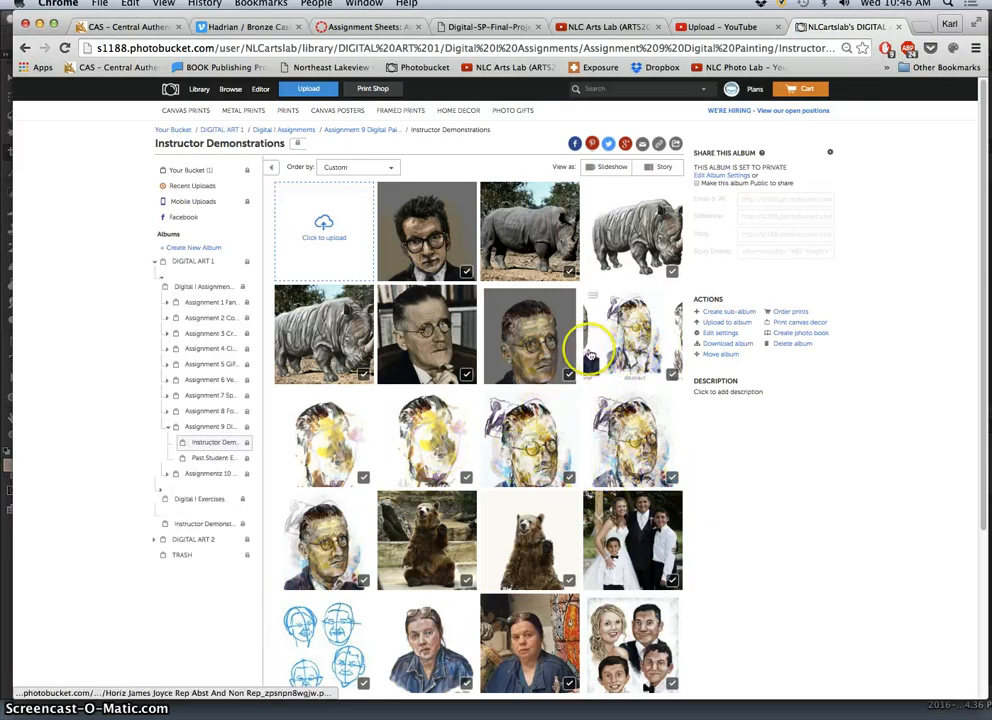
pyautogui.click(649, 361)
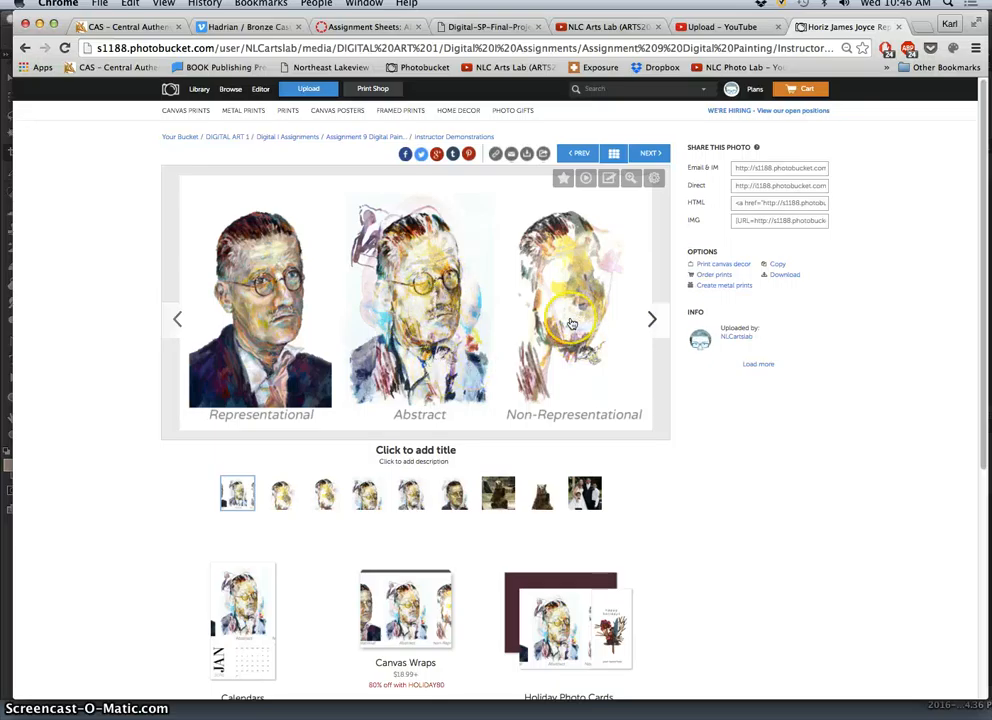
# Switch to Photoshop and add a new empty layer above Layer 5 in the portrait painting, with the Brush tool active.
pyautogui.click(39, 23)
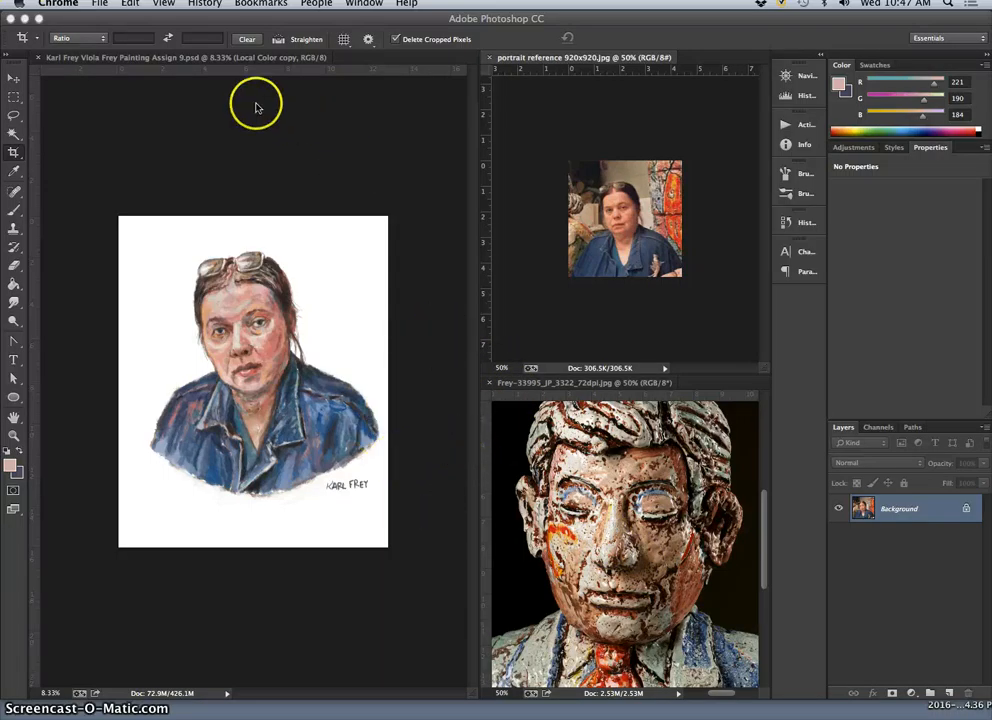
pyautogui.click(197, 60)
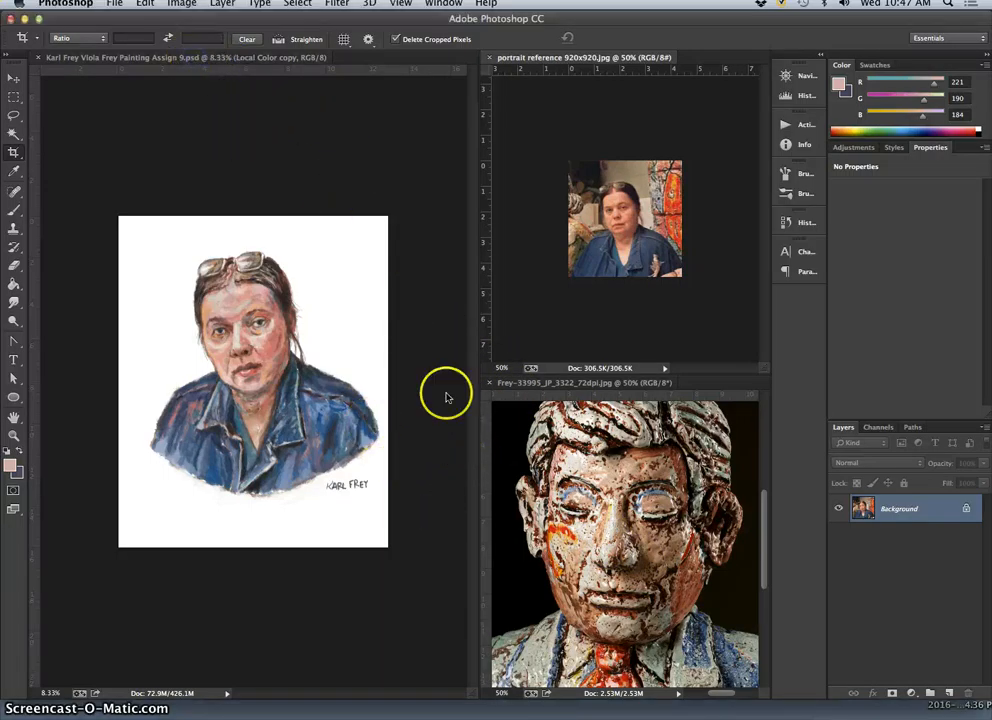
pyautogui.click(174, 57)
pyautogui.press('super+plus')
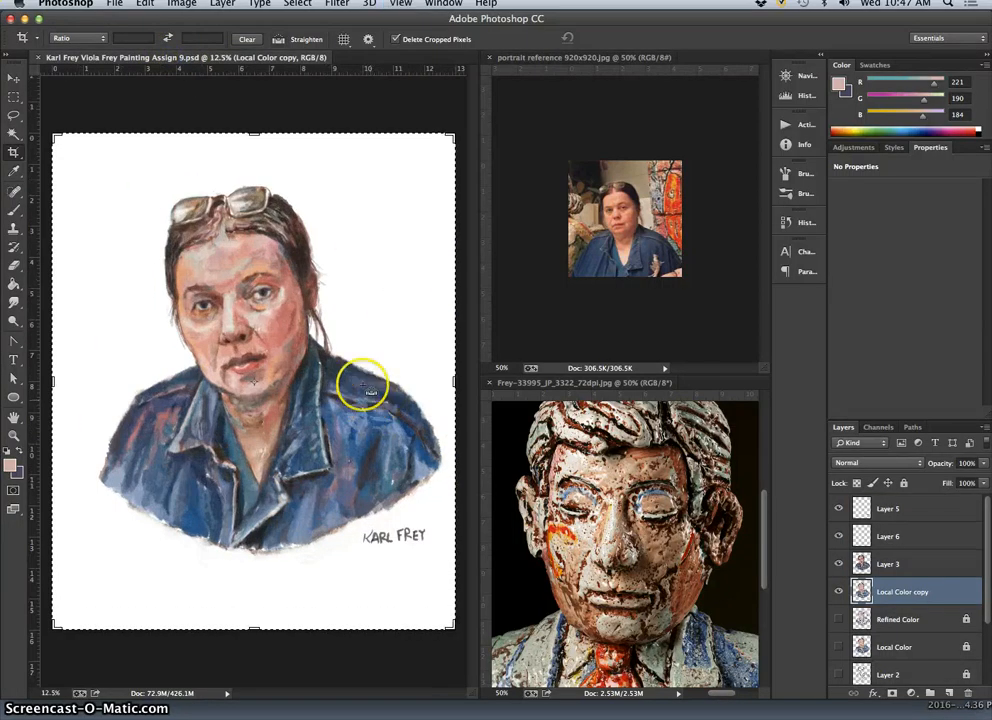
pyautogui.click(15, 210)
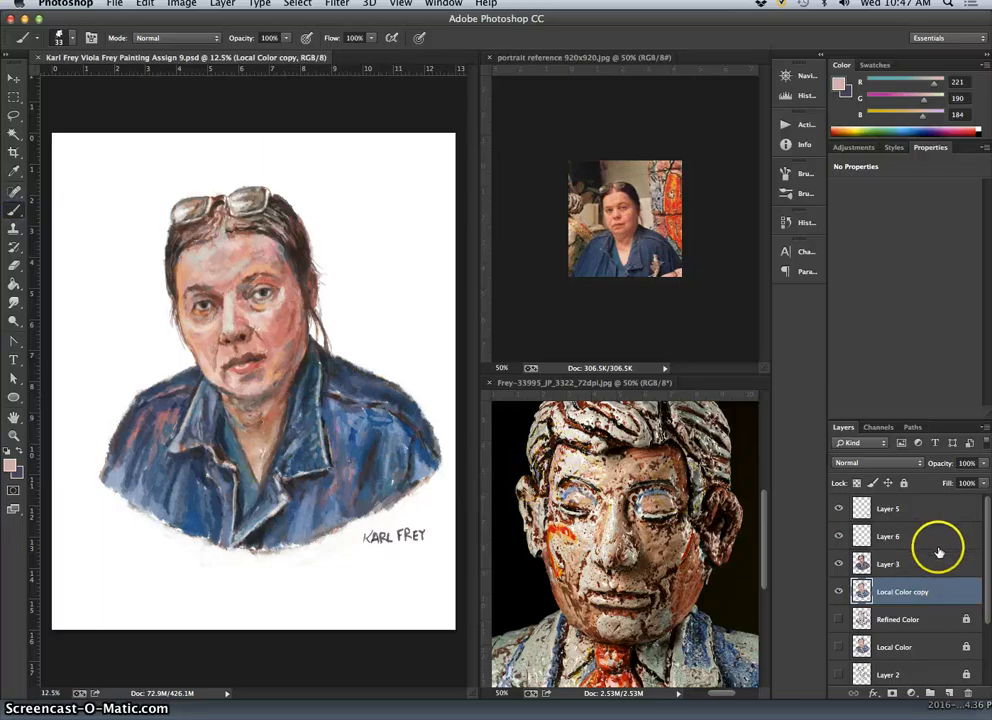
pyautogui.click(942, 510)
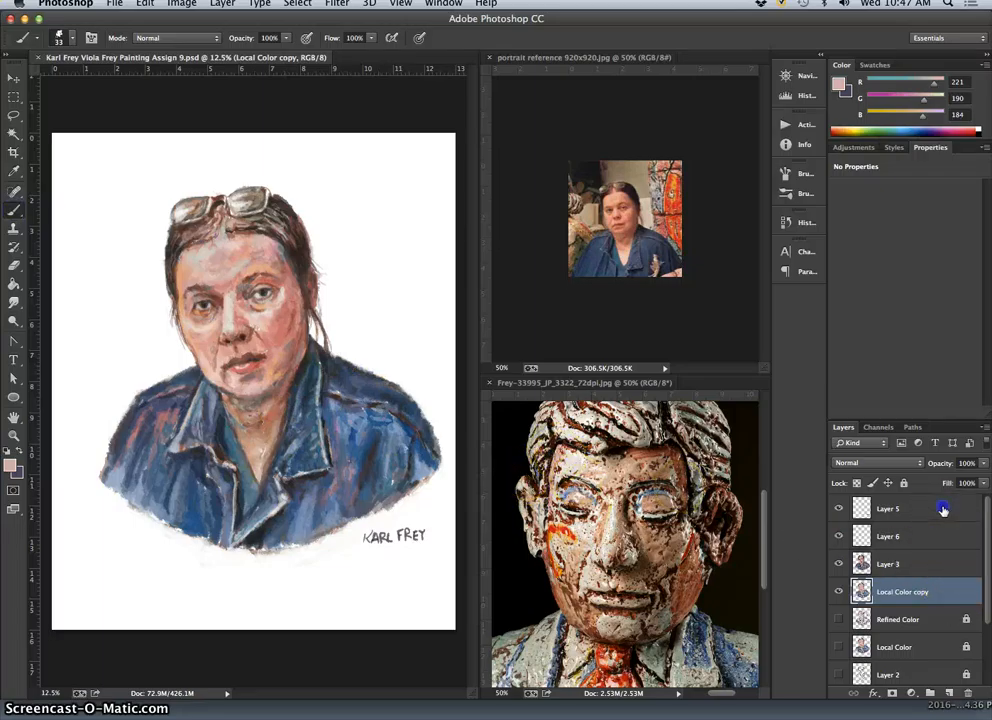
pyautogui.click(948, 693)
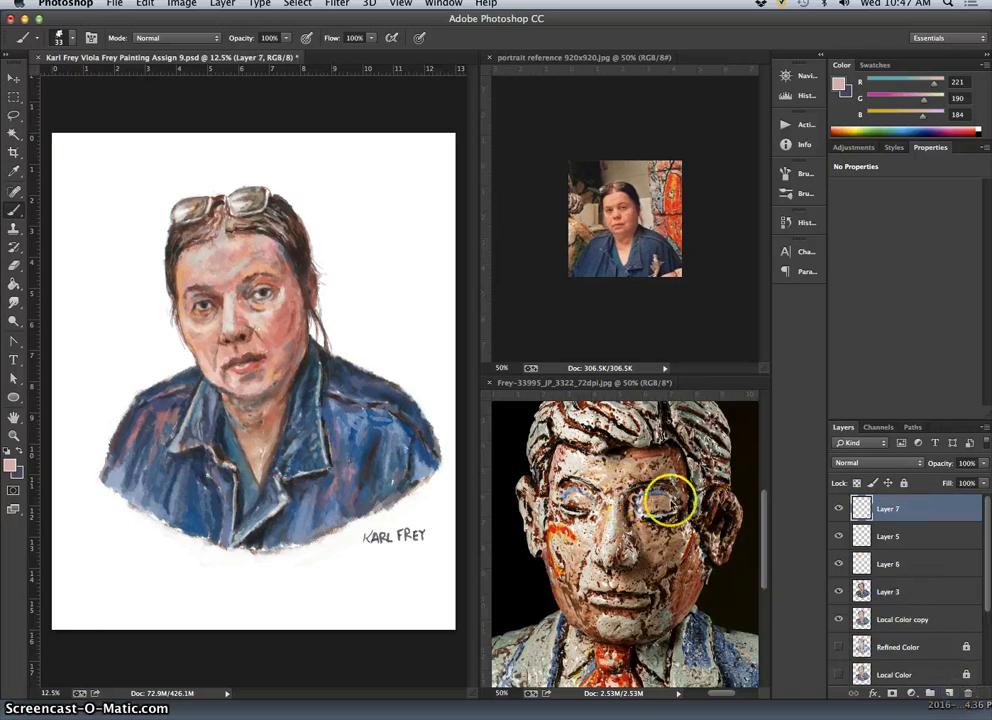
# Duplicate Layer 3, move the copy to the top of the layer stack and compare the painting with it hidden and shown.
pyautogui.click(892, 595)
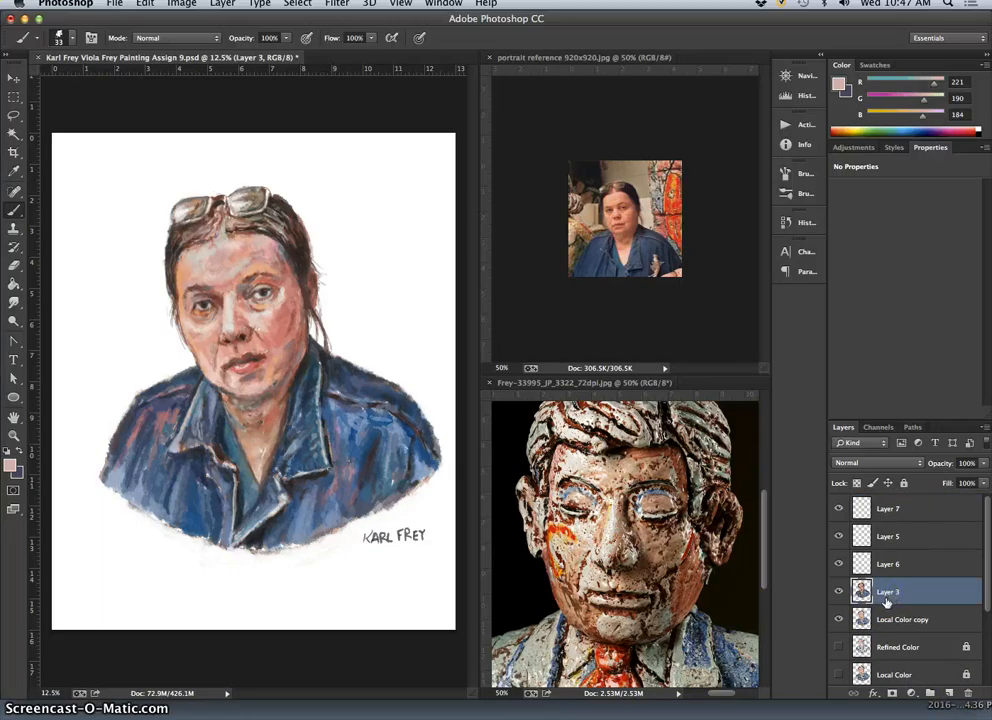
pyautogui.press('super+j')
pyautogui.moveTo(901, 593); pyautogui.dragTo(895, 499)
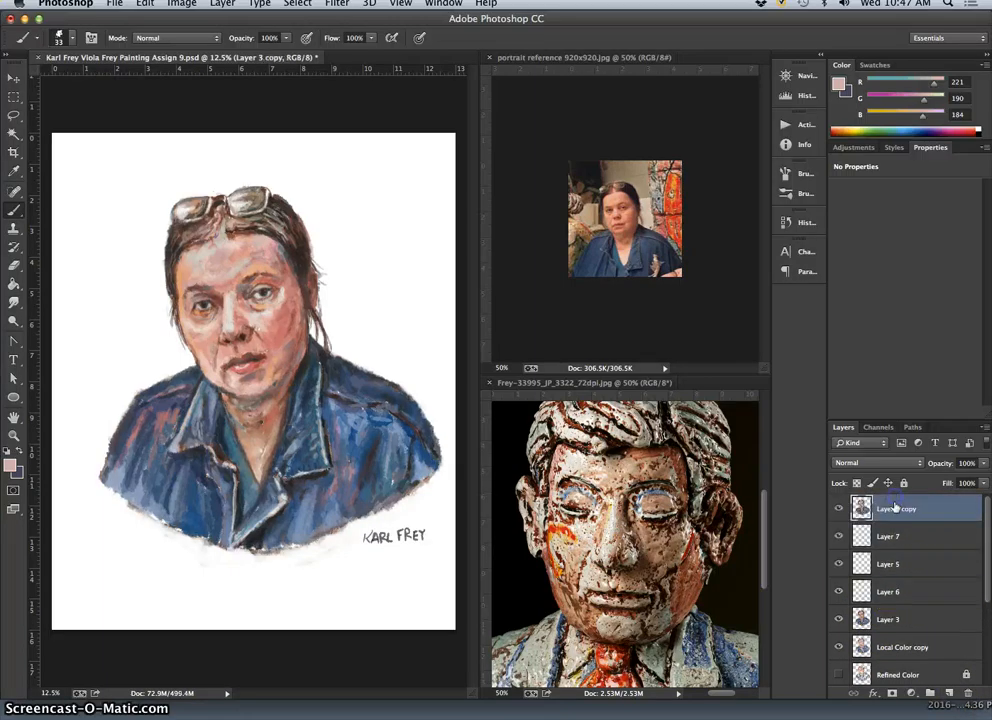
pyautogui.click(840, 510)
pyautogui.click(840, 510)
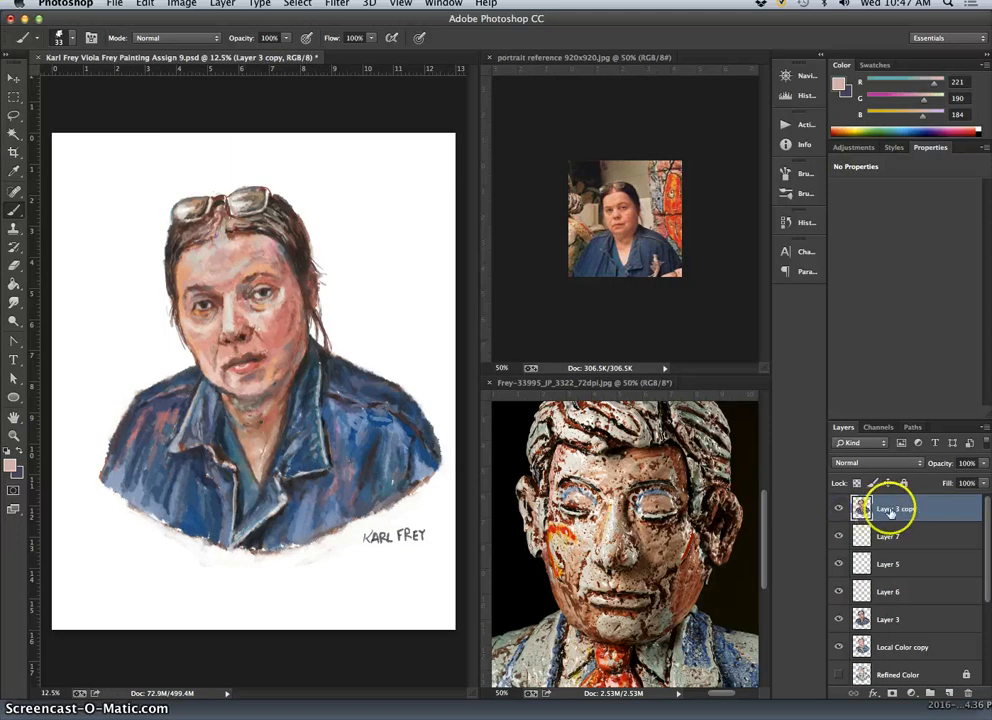
# Apply Levels to the copy of Layer 3 with RGB input levels of 29, 0.94 and 219.
pyautogui.click(182, 5)
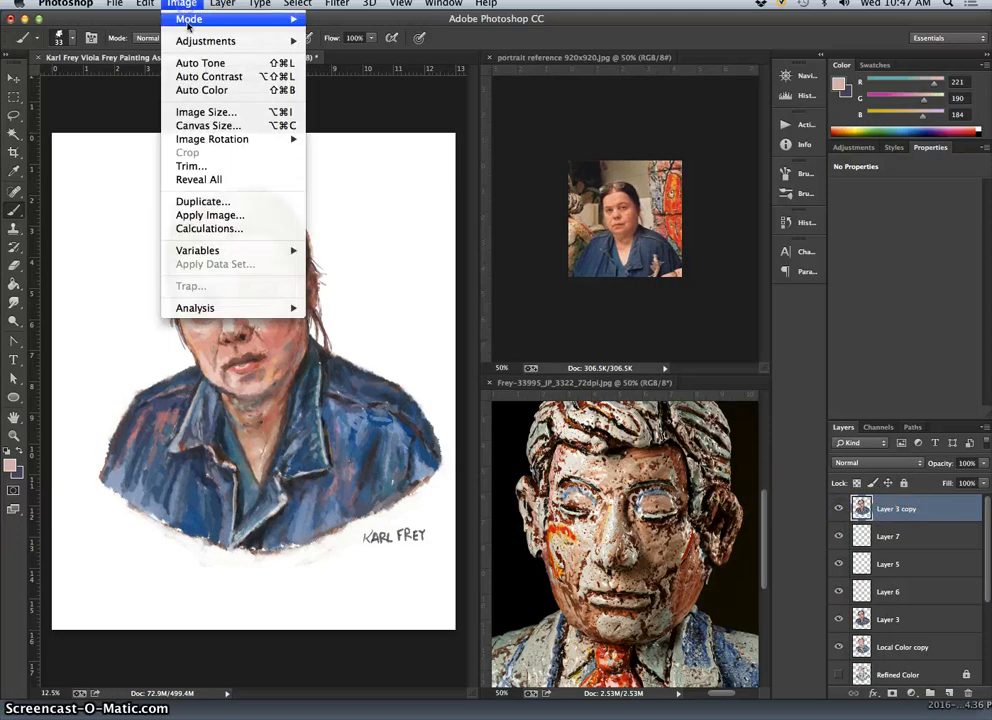
pyautogui.moveTo(195, 28)
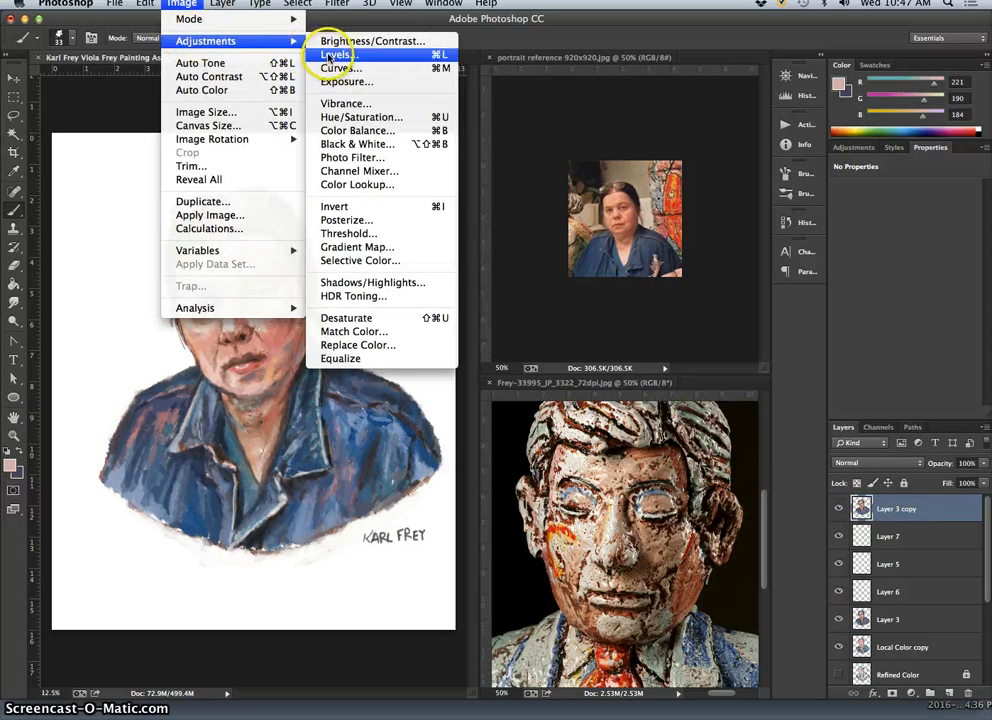
pyautogui.click(332, 56)
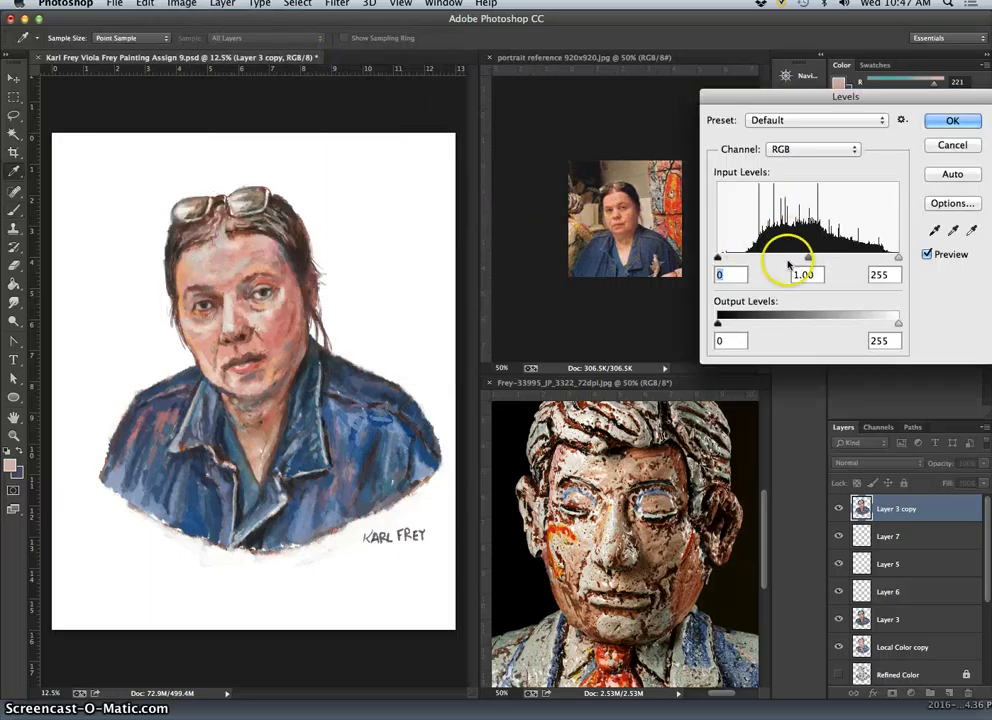
pyautogui.moveTo(897, 258); pyautogui.dragTo(873, 258)
pyautogui.moveTo(717, 258); pyautogui.dragTo(737, 259)
pyautogui.moveTo(806, 258)
pyautogui.mouseDown()
pyautogui.moveTo(821, 257)
pyautogui.moveTo(800, 259)
pyautogui.moveTo(811, 259)
pyautogui.mouseUp()
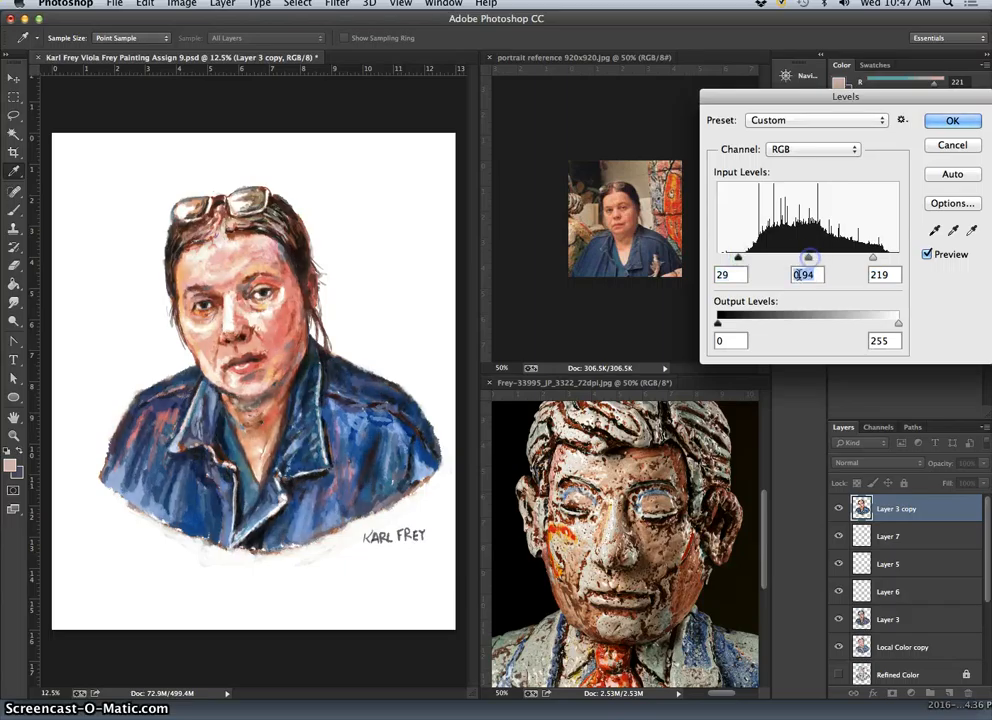
pyautogui.click(955, 122)
pyautogui.press('b')
# Start a Color Balance adjustment on the copy of Layer 3 and set the midtones to about -25, +21 and +15.
pyautogui.click(181, 4)
pyautogui.moveTo(258, 50)
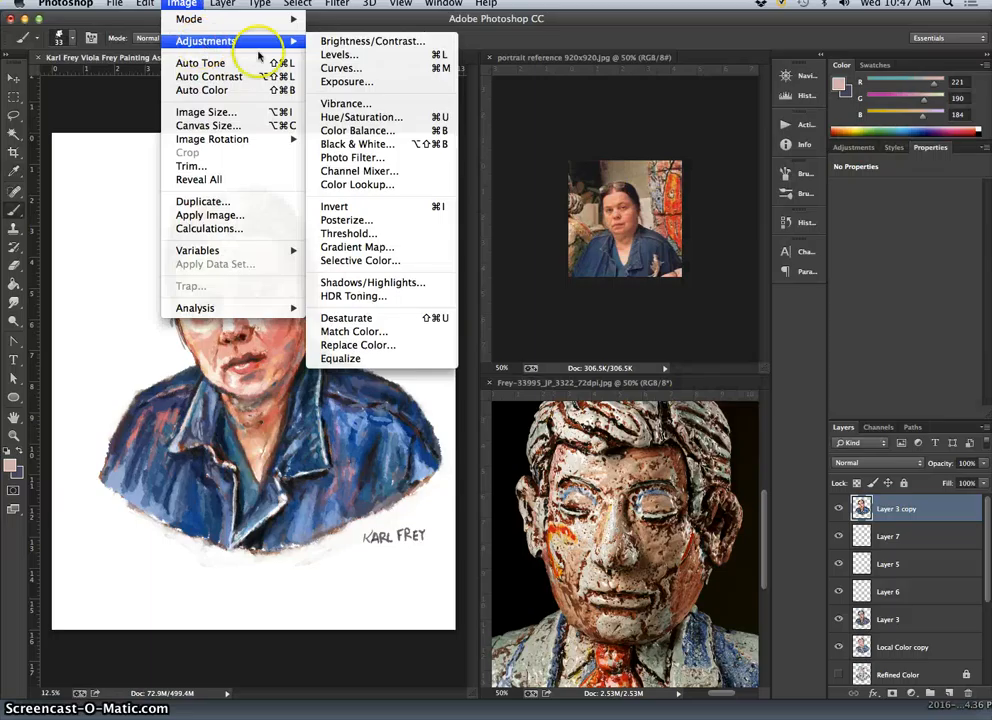
pyautogui.click(360, 130)
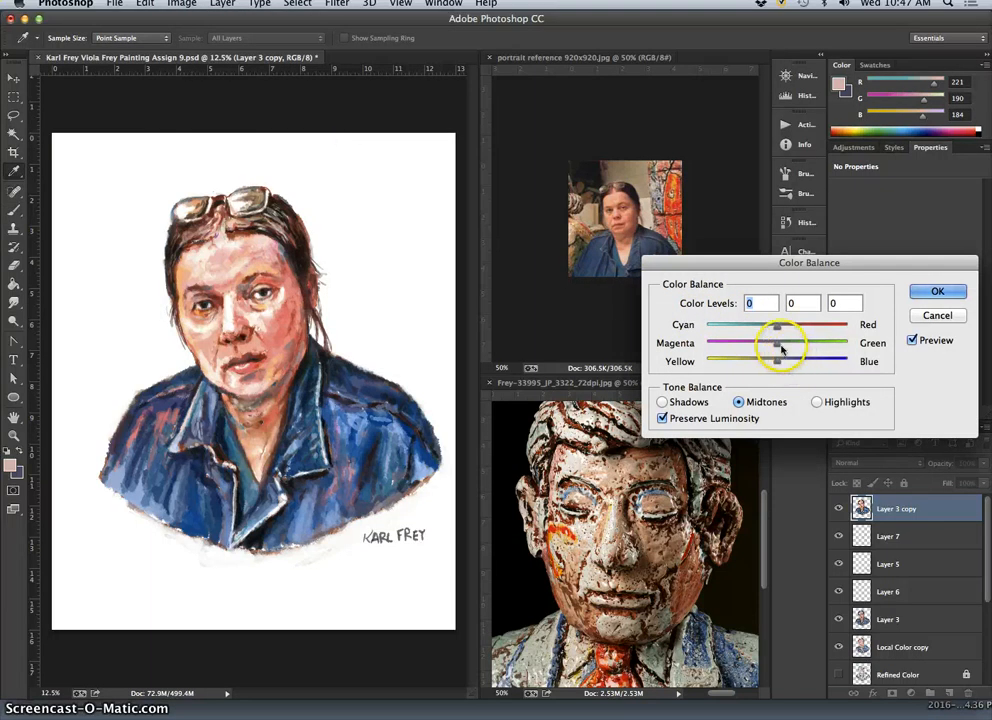
pyautogui.moveTo(782, 348)
pyautogui.mouseDown()
pyautogui.moveTo(795, 346)
pyautogui.moveTo(756, 324)
pyautogui.moveTo(792, 365)
pyautogui.mouseUp()
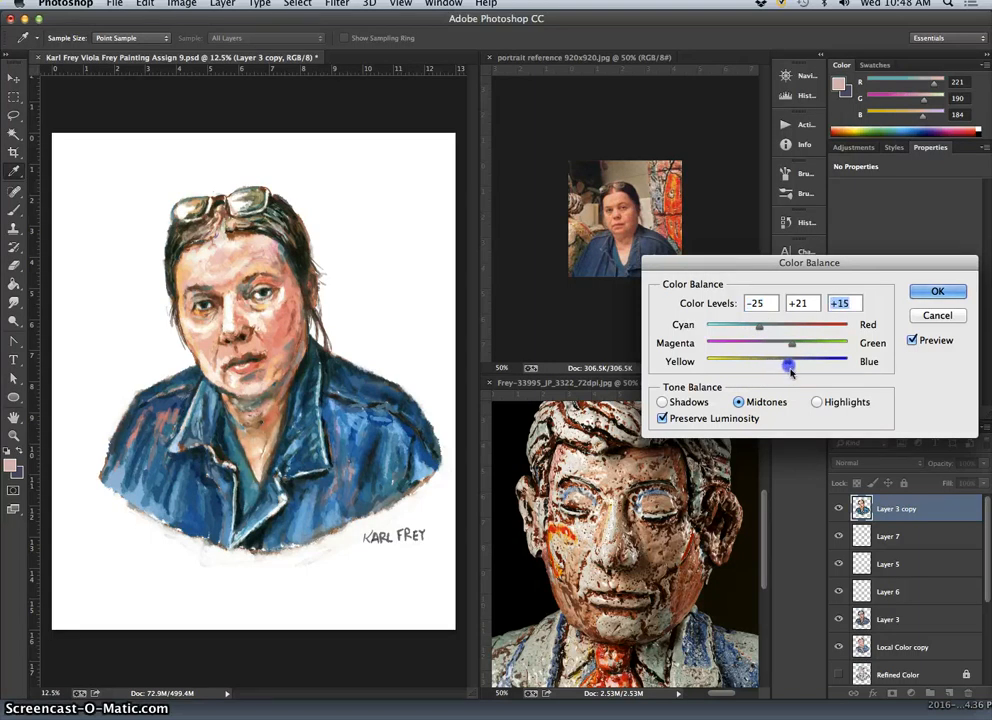
# Set the Color Balance highlights to about +1, +10 and +17 for the copy of Layer 3.
pyautogui.click(817, 402)
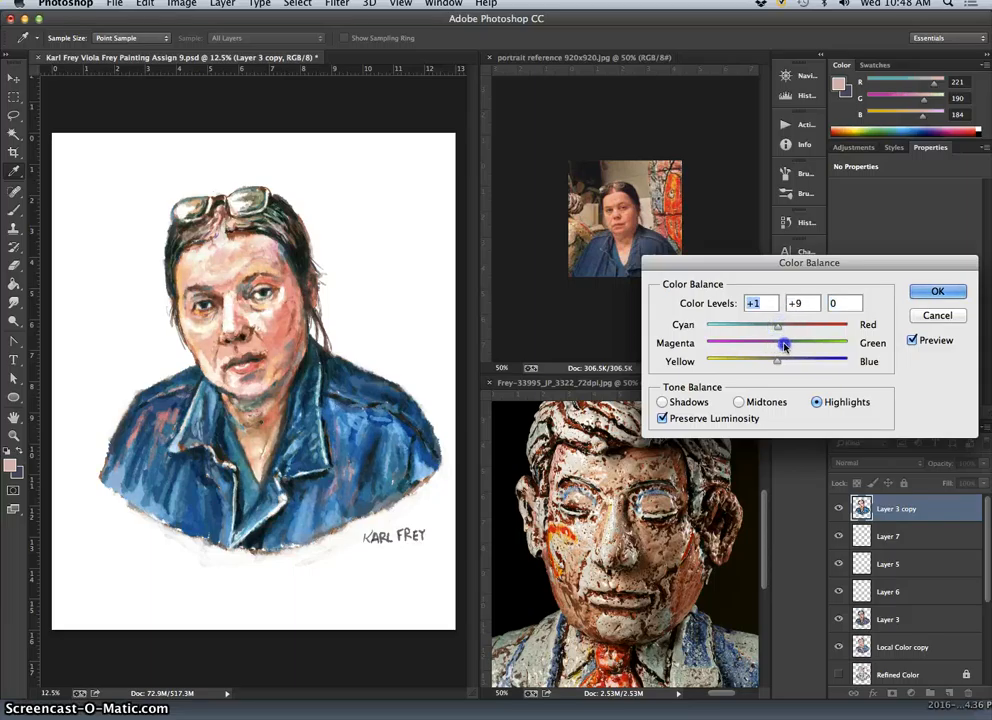
pyautogui.moveTo(786, 345); pyautogui.dragTo(783, 343)
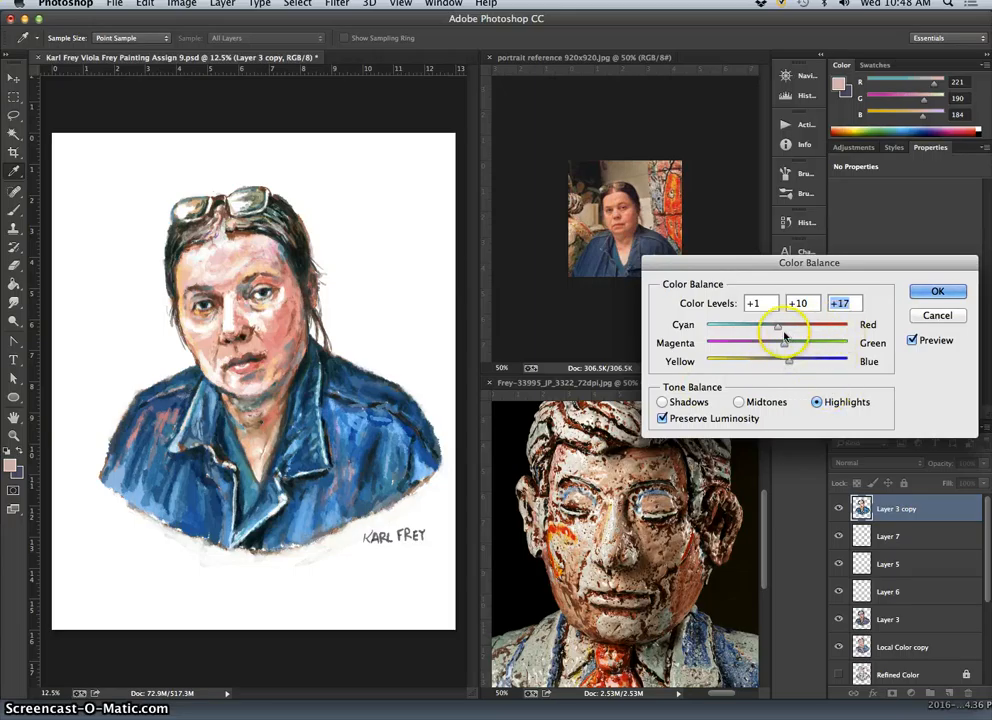
pyautogui.moveTo(779, 329); pyautogui.dragTo(784, 363)
# Set the Color Balance shadows to about +24, +5 and +12.
pyautogui.click(663, 402)
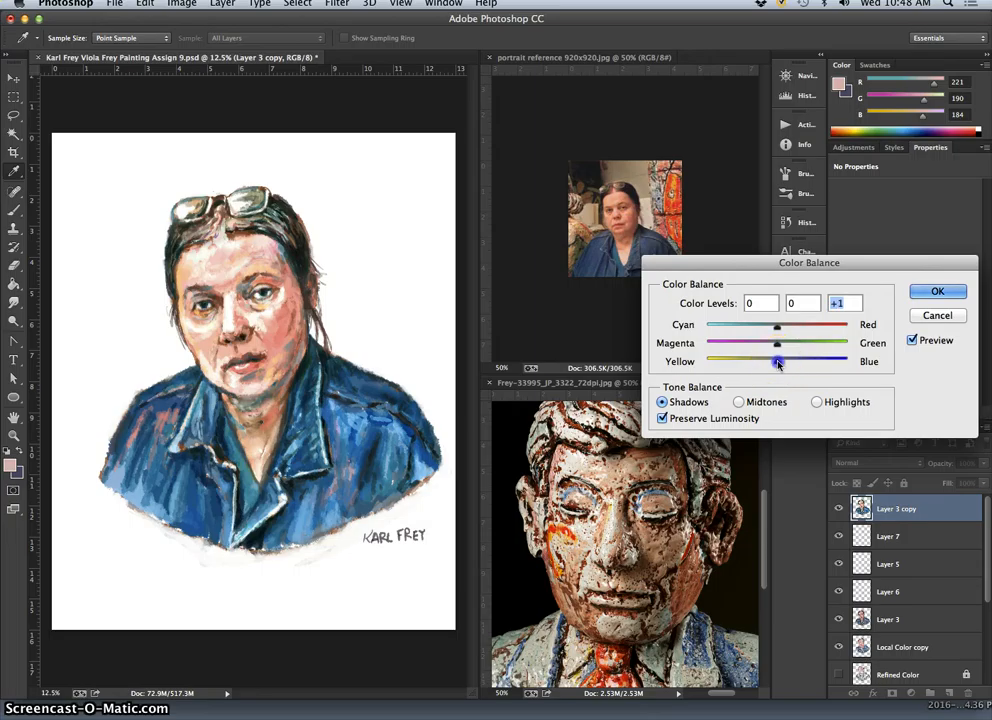
pyautogui.moveTo(777, 326); pyautogui.dragTo(787, 331)
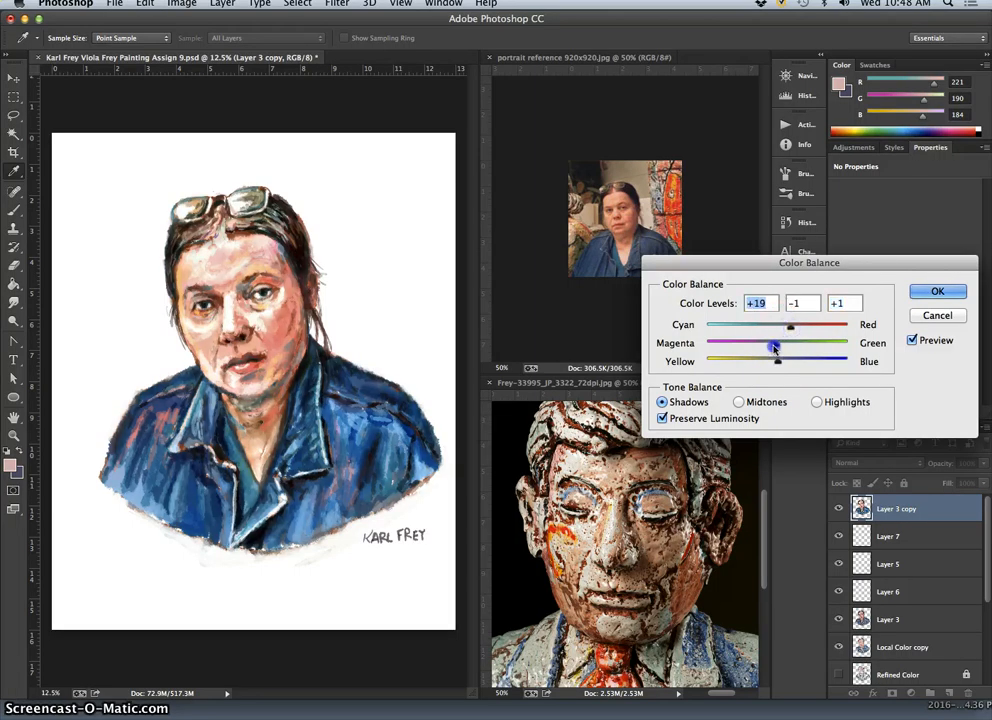
pyautogui.moveTo(781, 345); pyautogui.dragTo(779, 345)
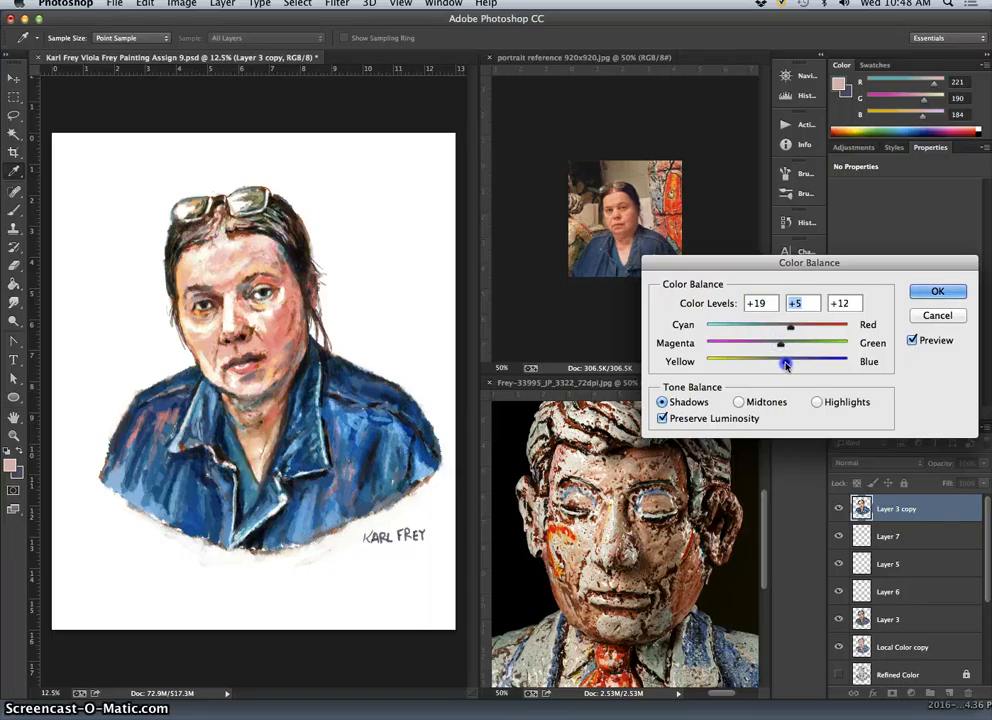
pyautogui.moveTo(790, 326); pyautogui.dragTo(795, 331)
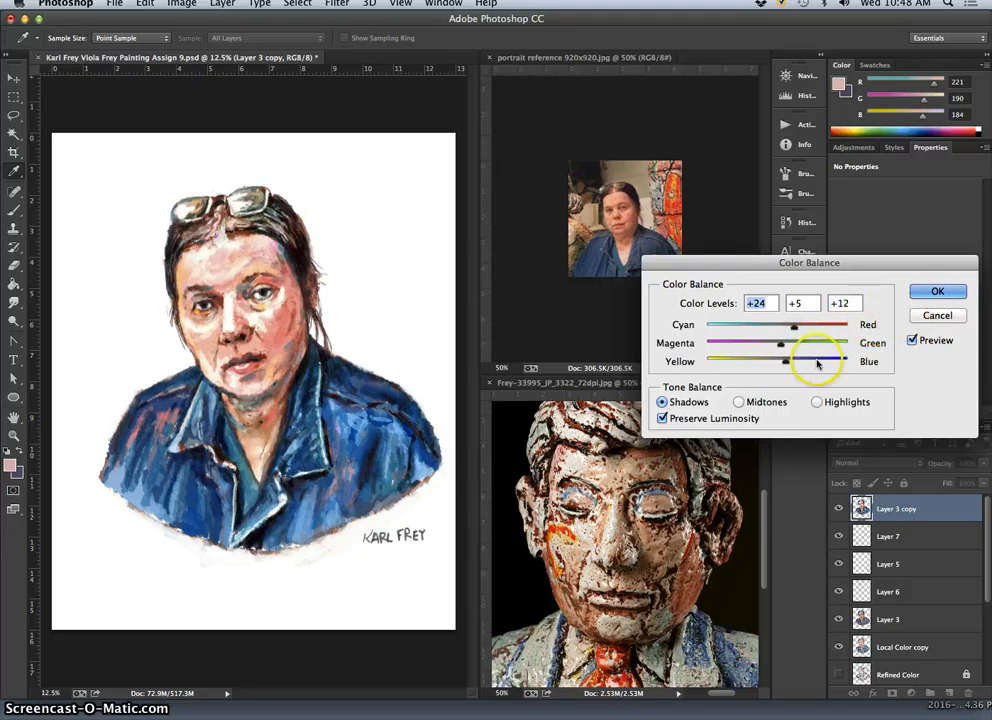
# Change the midtones' green to +24 and blue to 0, apply the Color Balance adjustment and activate the Brush tool.
pyautogui.click(739, 402)
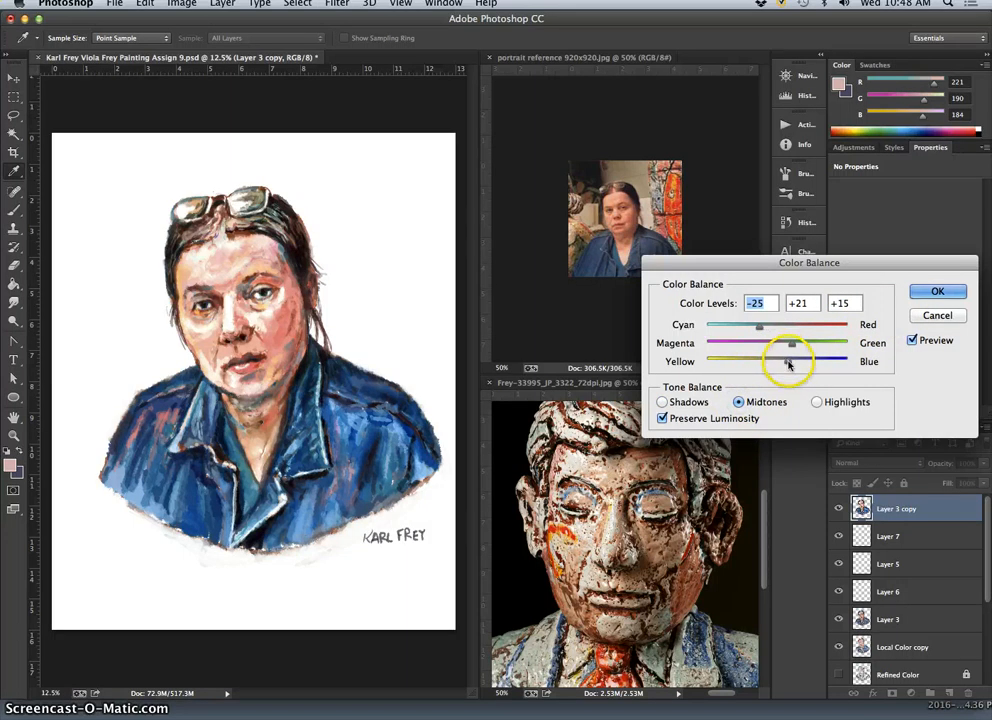
pyautogui.moveTo(786, 361)
pyautogui.mouseDown()
pyautogui.moveTo(777, 358)
pyautogui.moveTo(796, 347)
pyautogui.mouseUp()
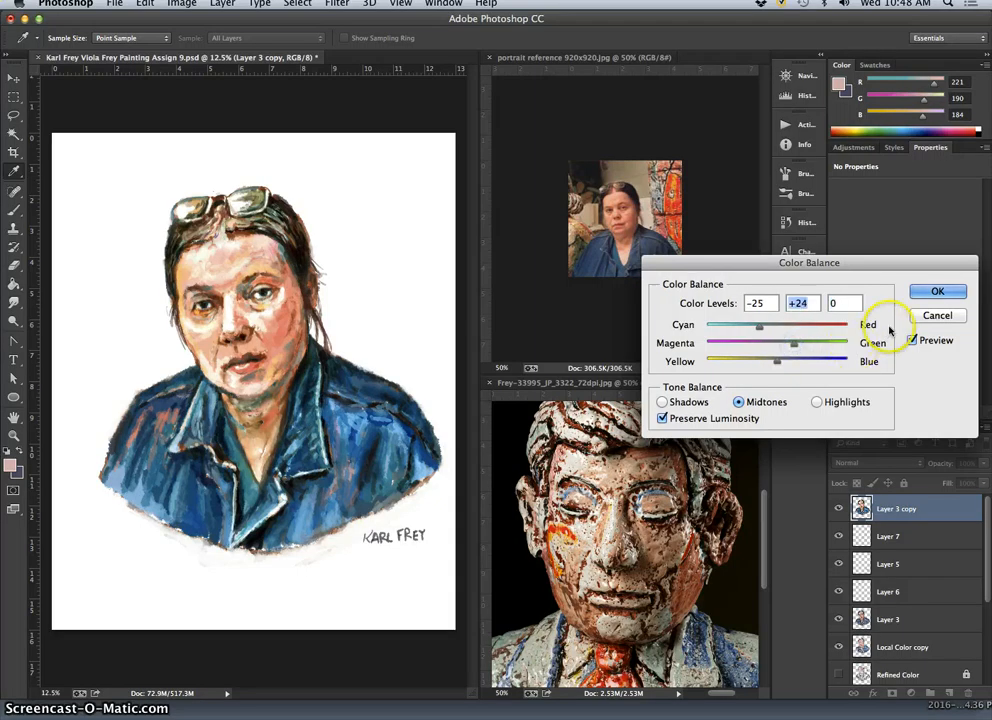
pyautogui.click(937, 291)
pyautogui.press('b')
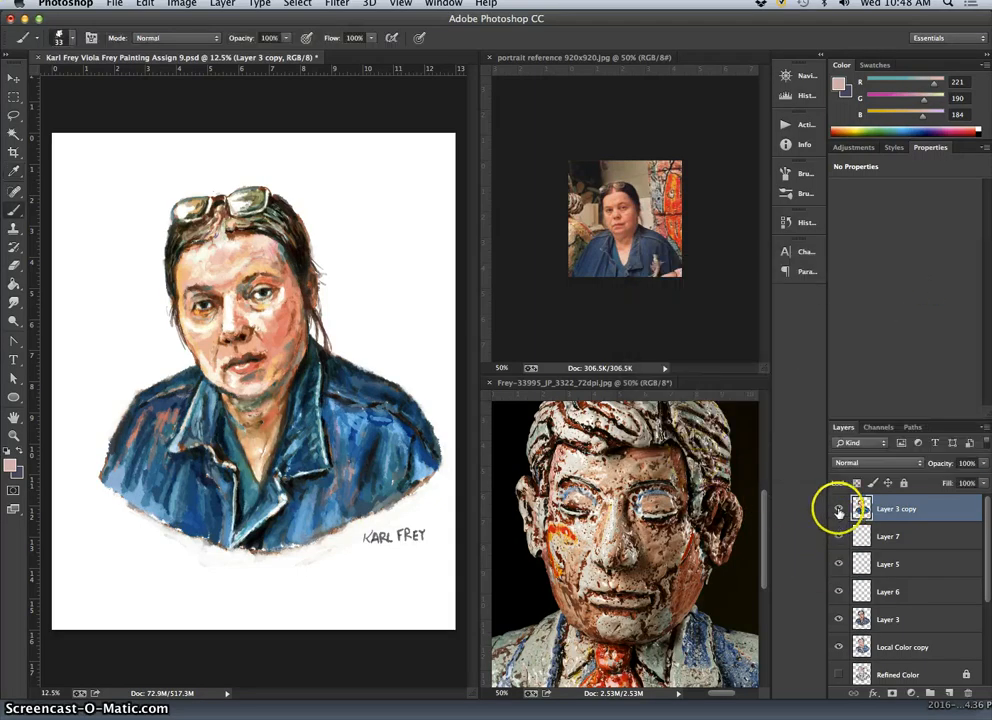
# Compare the painting with the color-adjusted copy of Layer 3 hidden and shown.
pyautogui.click(839, 509)
pyautogui.click(839, 509)
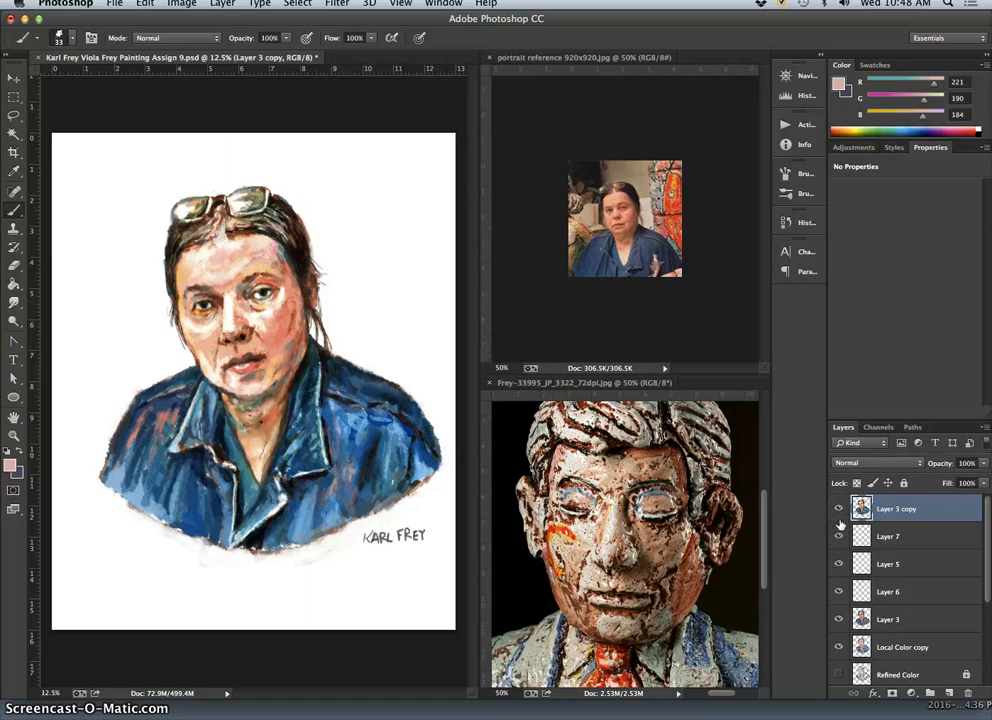
pyautogui.click(840, 509)
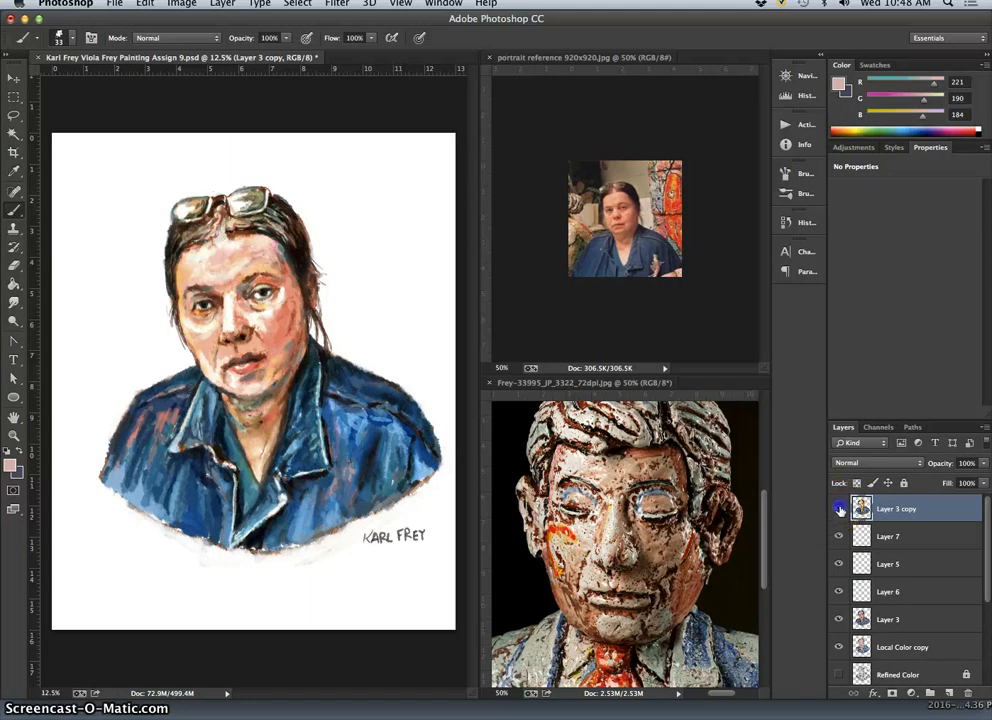
pyautogui.click(840, 509)
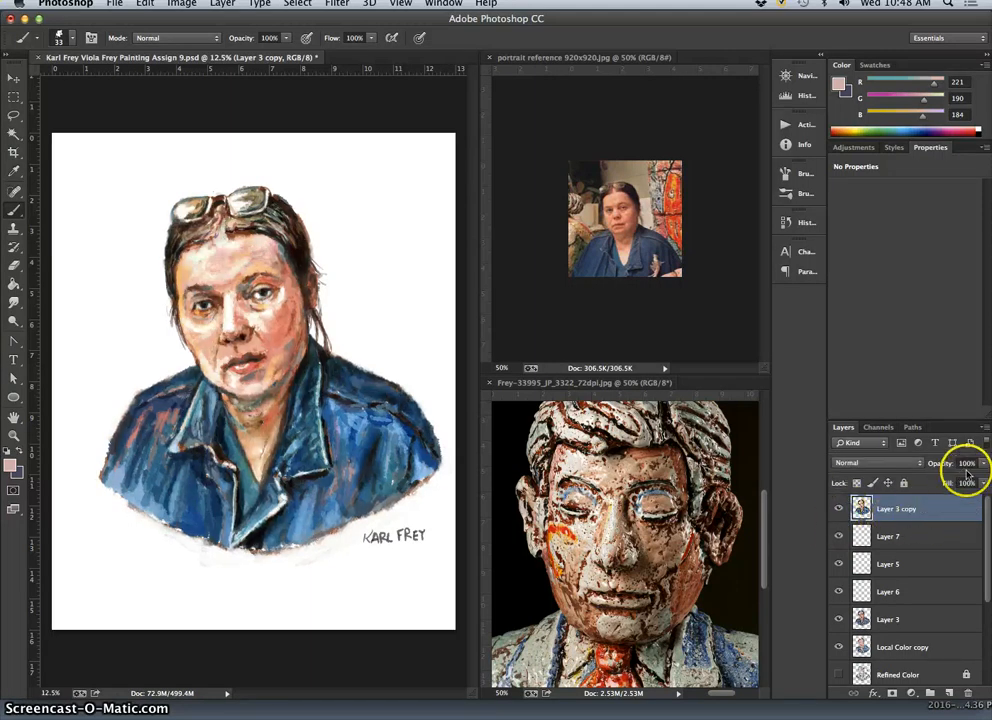
# Lower the opacity of the copy of Layer 3 to 0% and compare the painting with that layer hidden and shown.
pyautogui.click(983, 463)
pyautogui.moveTo(981, 479); pyautogui.dragTo(965, 479)
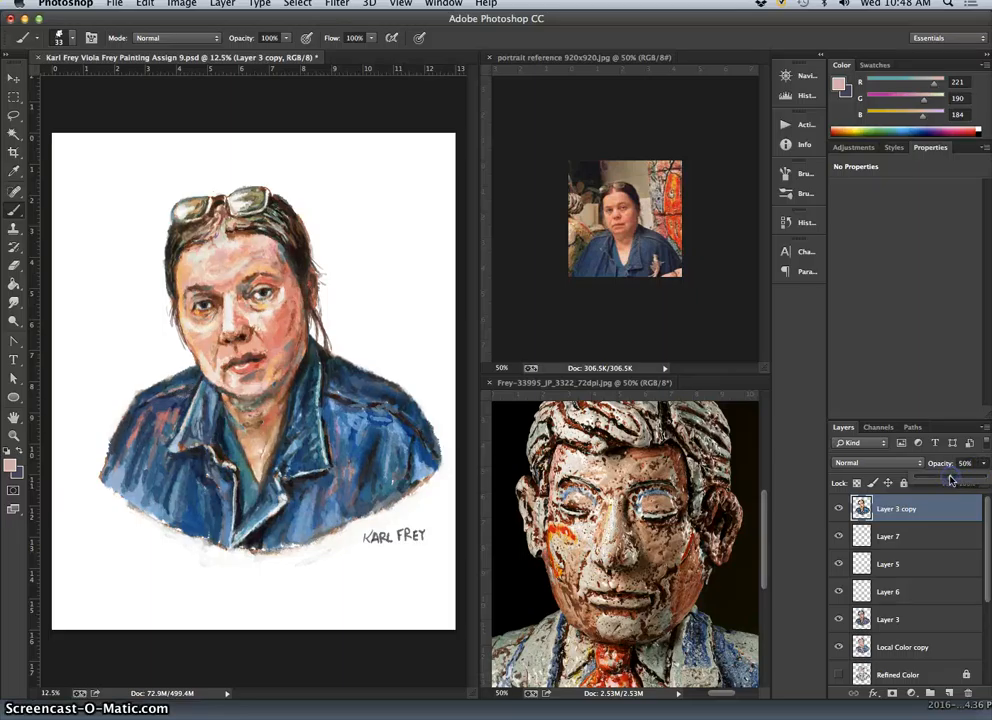
pyautogui.click(840, 510)
pyautogui.click(841, 511)
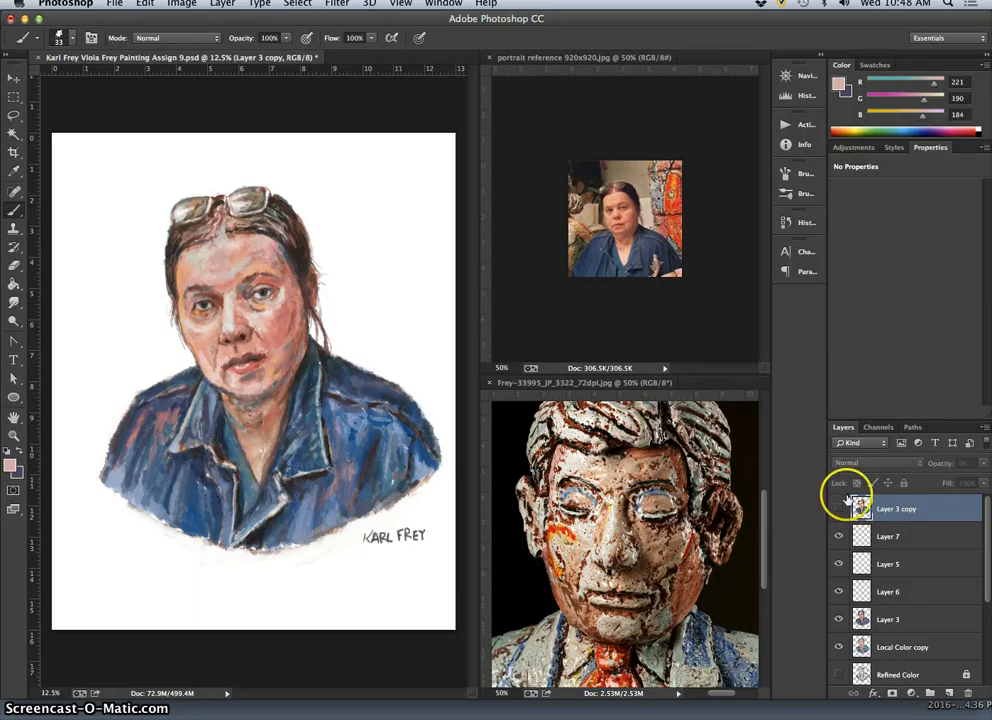
pyautogui.click(842, 507)
pyautogui.click(840, 510)
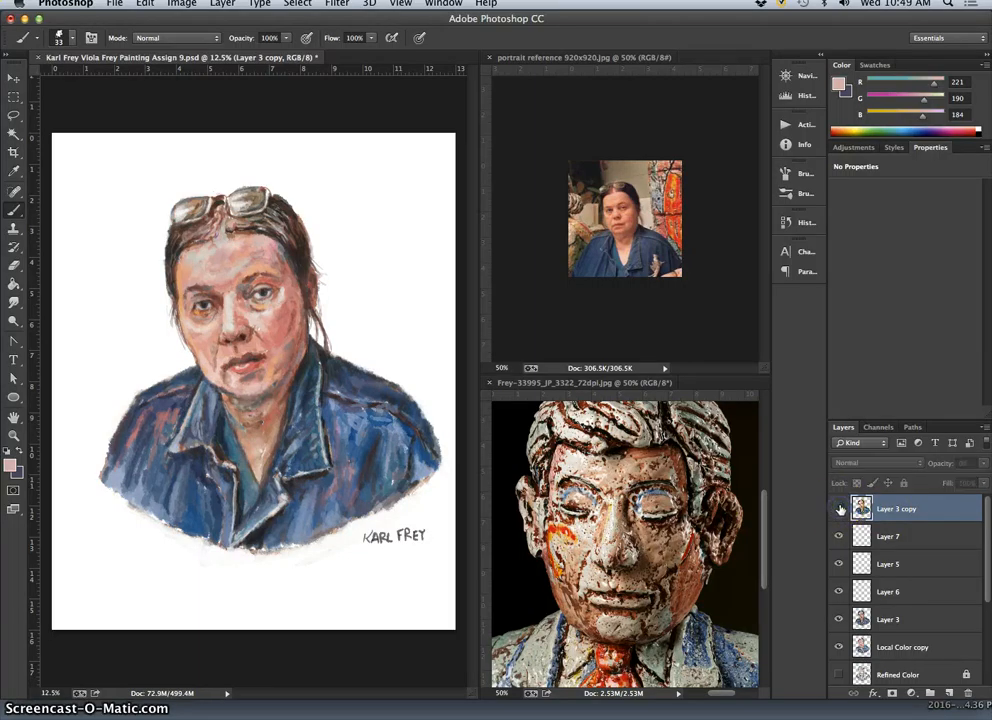
pyautogui.click(840, 510)
# Set the opacity of the copy of Layer 3 to about 55% and save the painting.
pyautogui.click(941, 509)
pyautogui.click(983, 465)
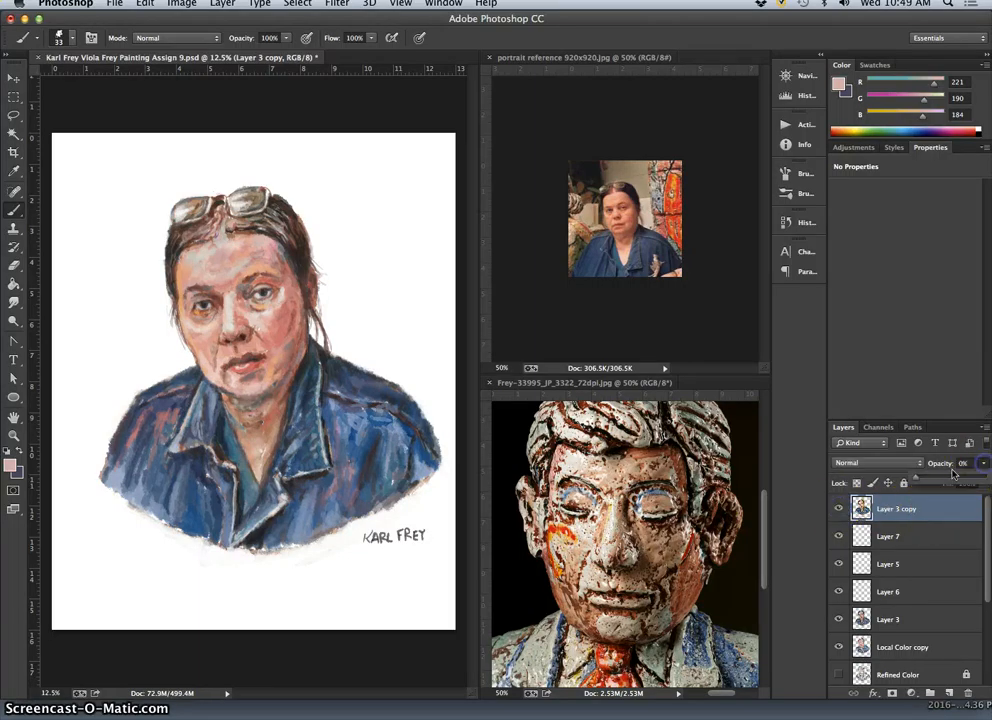
pyautogui.moveTo(932, 479); pyautogui.dragTo(953, 480)
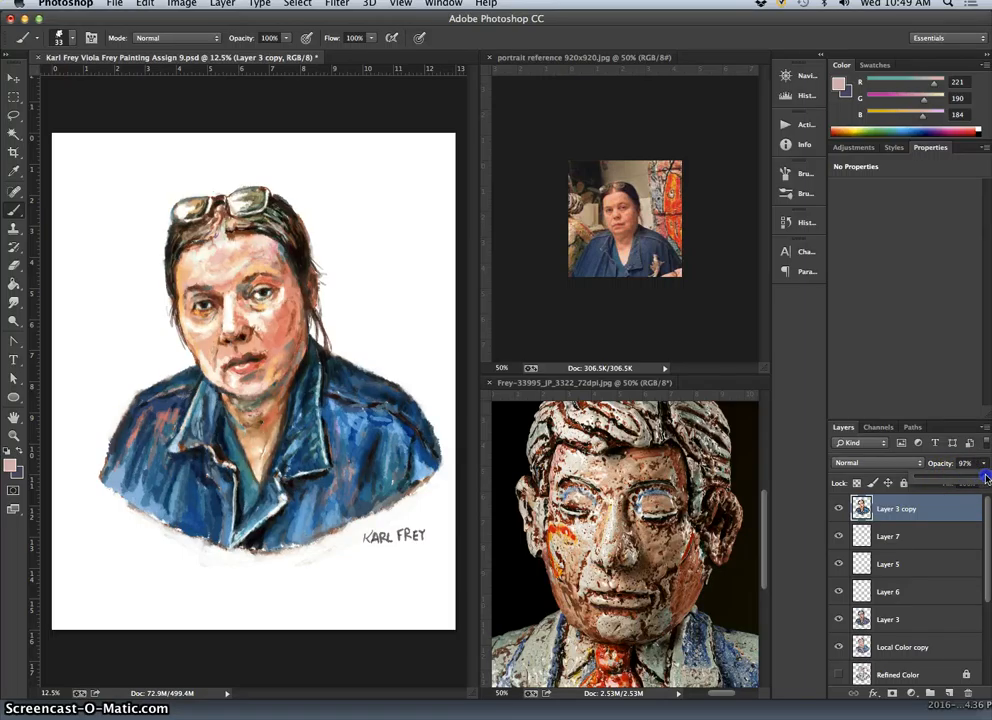
pyautogui.moveTo(957, 477); pyautogui.dragTo(955, 478)
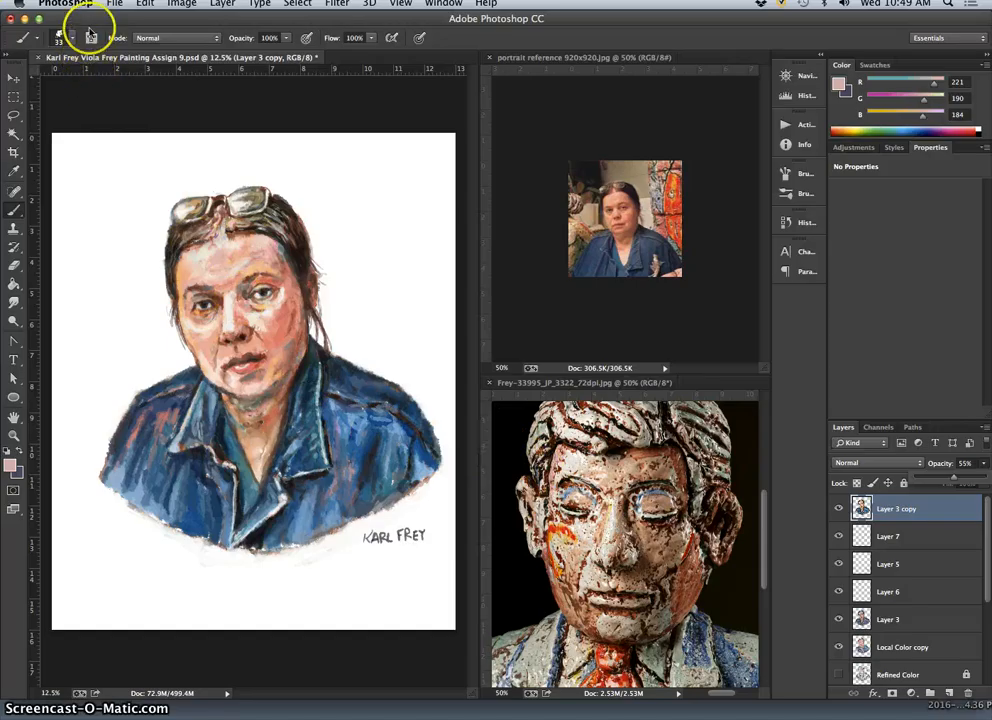
pyautogui.click(114, 3)
pyautogui.click(137, 150)
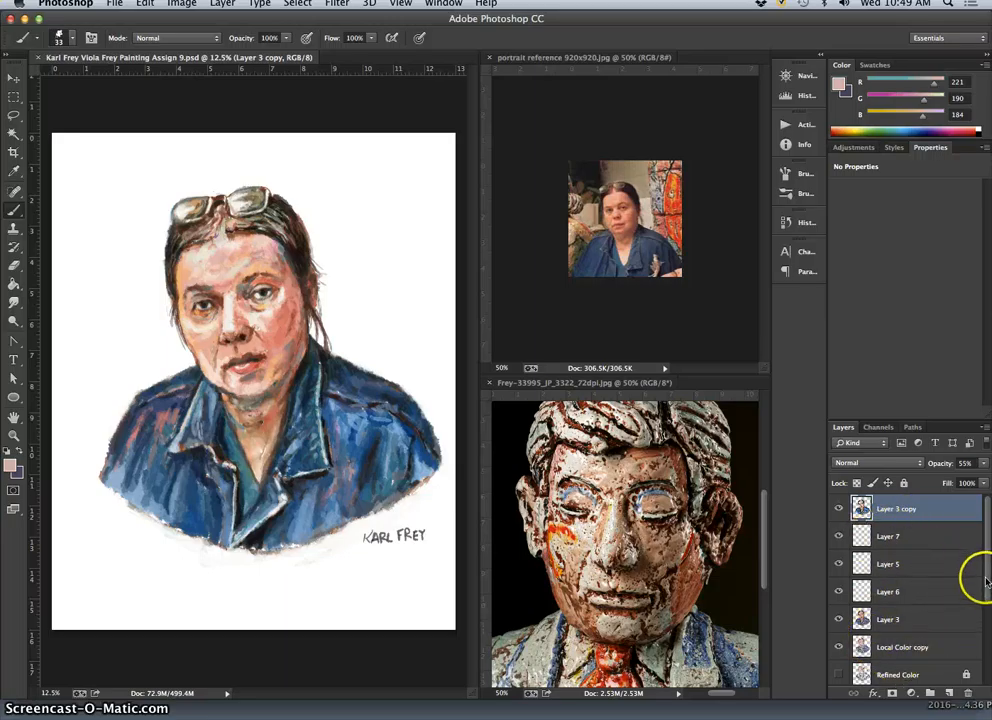
# Hide the white background Layer 0 and merge all visible layers into one painting layer.
pyautogui.moveTo(986, 580); pyautogui.dragTo(977, 705)
pyautogui.click(841, 668)
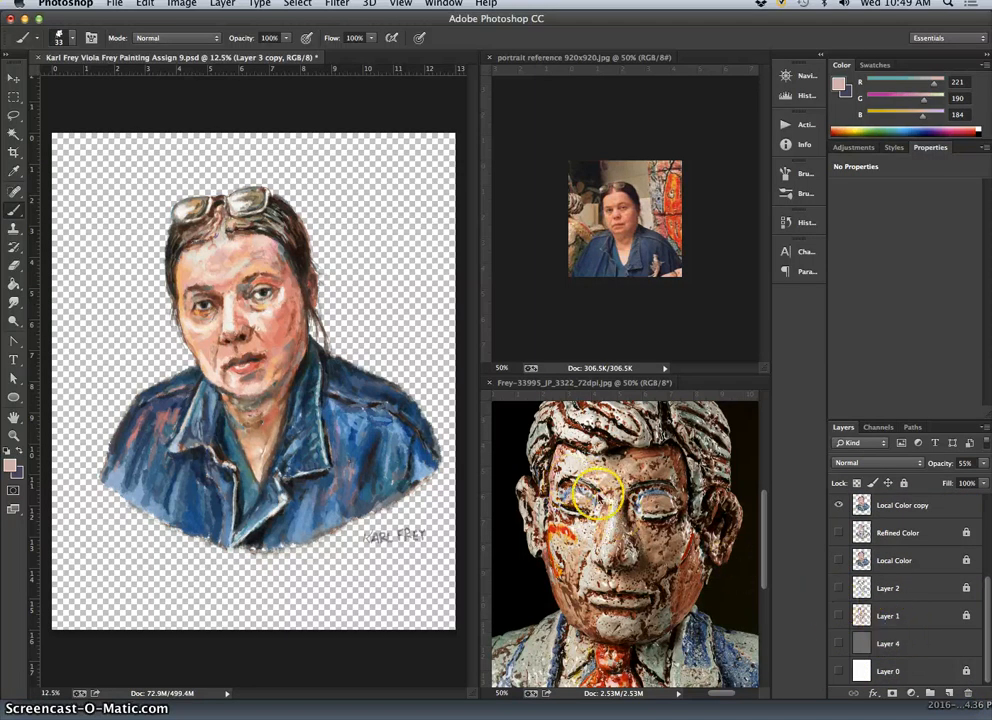
pyautogui.click(222, 4)
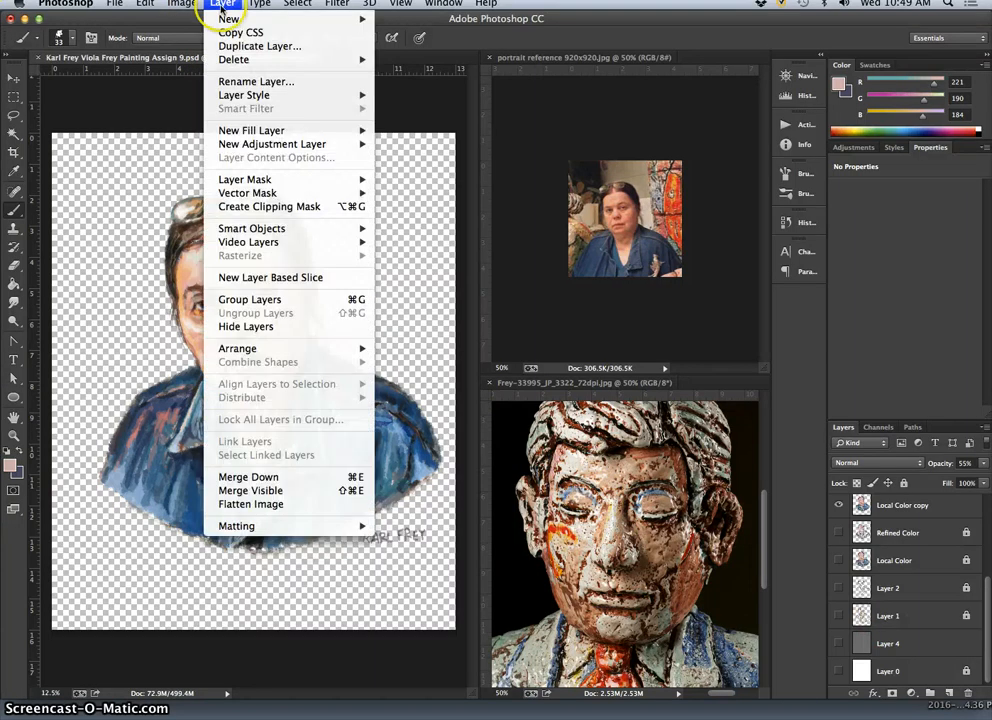
pyautogui.click(269, 492)
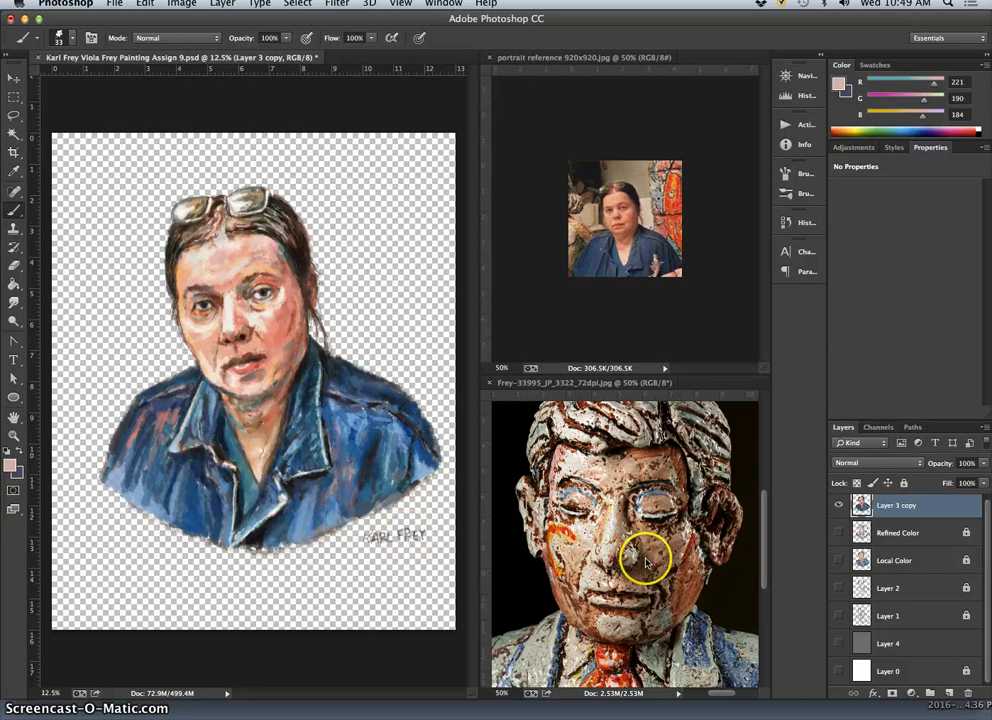
# Show the Refined Color, Local Color, Layer 2 and Layer 1 layers and unlock each of them.
pyautogui.click(913, 533)
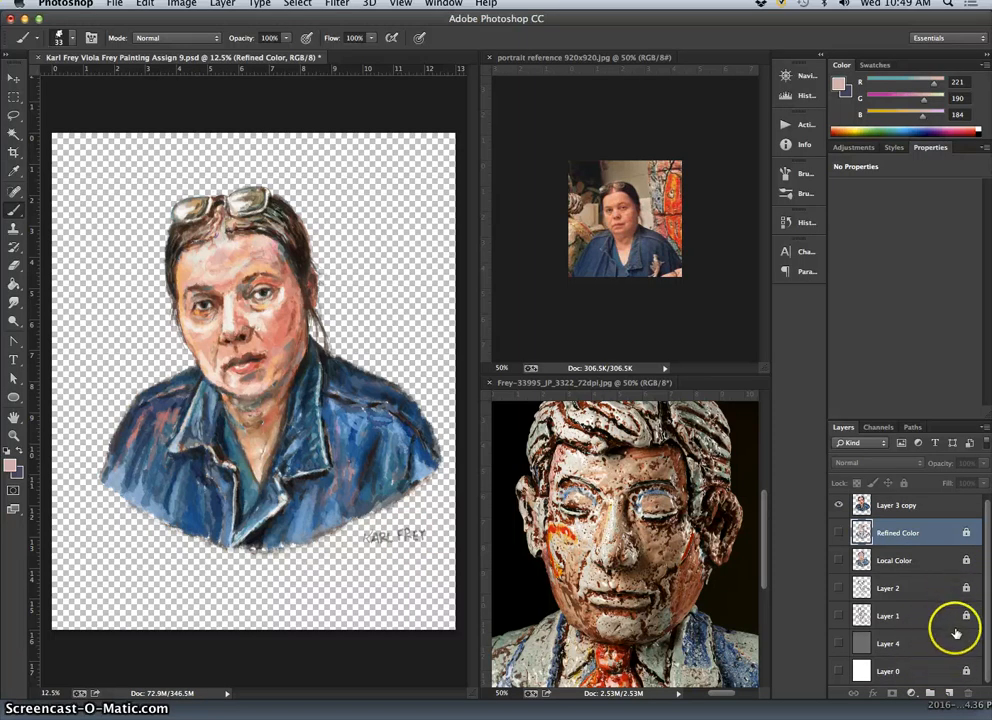
pyautogui.click(923, 507)
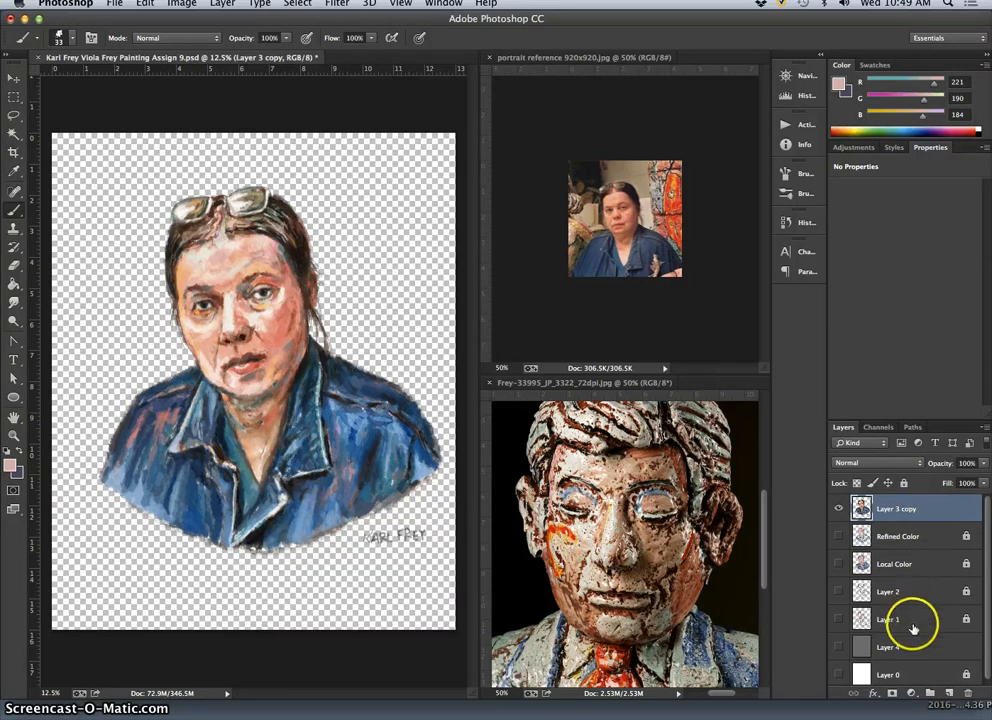
pyautogui.click(938, 540)
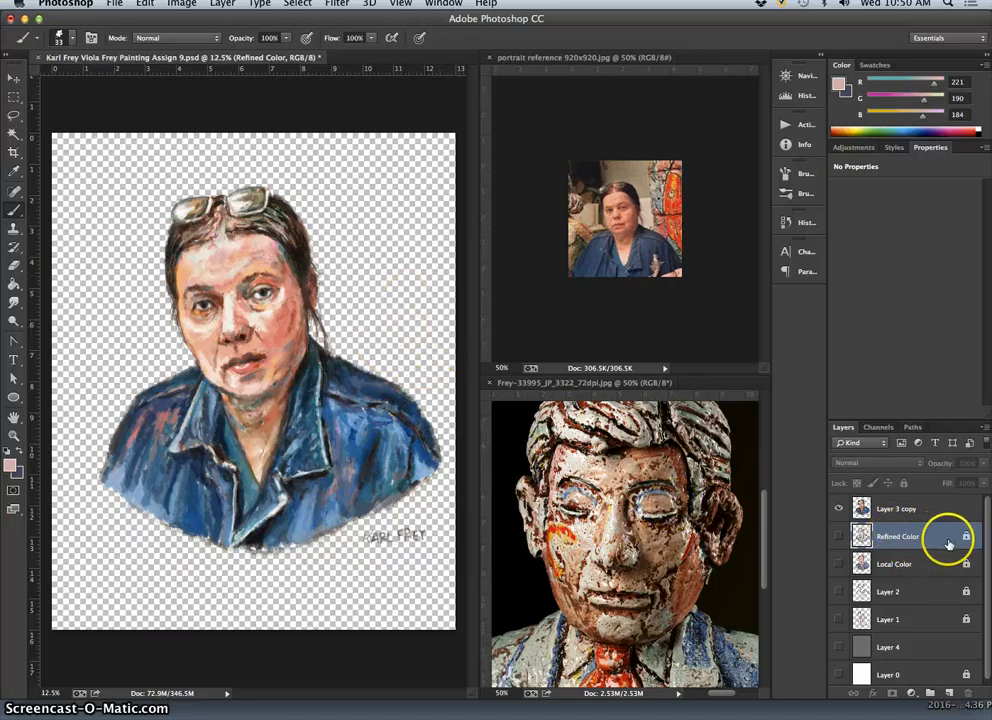
pyautogui.moveTo(838, 536); pyautogui.dragTo(840, 619)
pyautogui.click(903, 483)
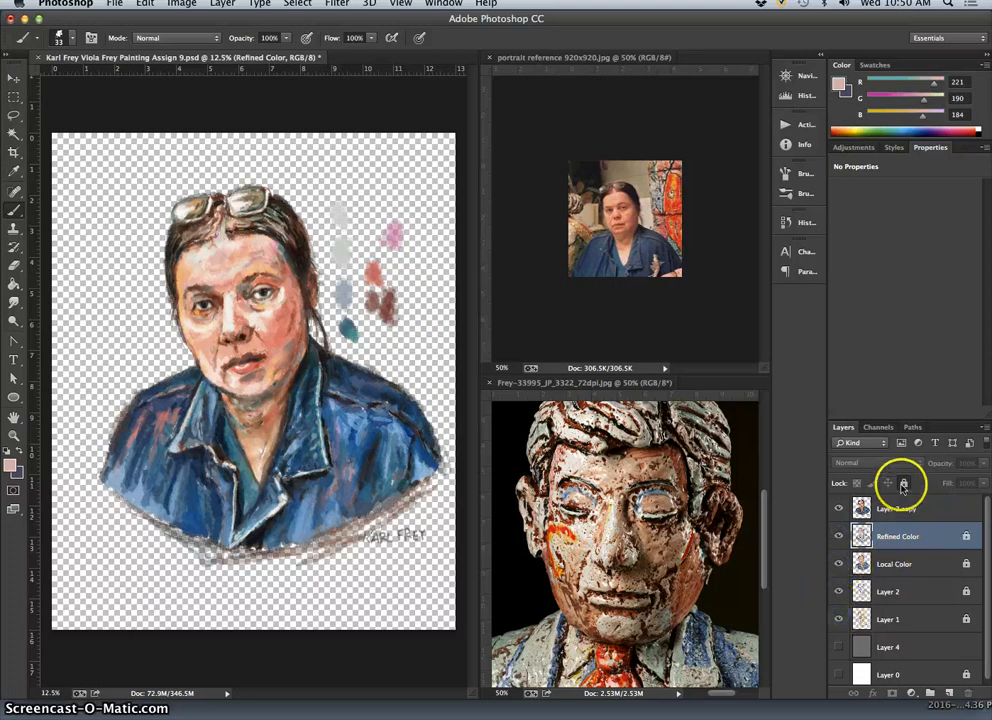
pyautogui.click(914, 564)
pyautogui.click(904, 483)
pyautogui.moveTo(912, 591); pyautogui.dragTo(910, 553)
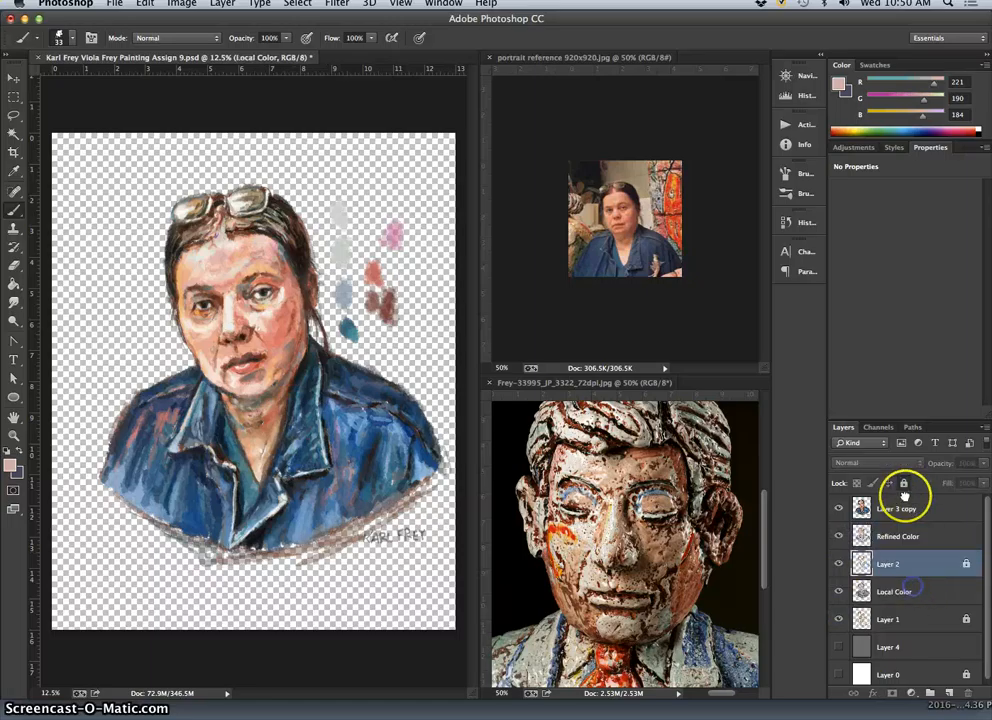
pyautogui.click(905, 485)
pyautogui.click(912, 621)
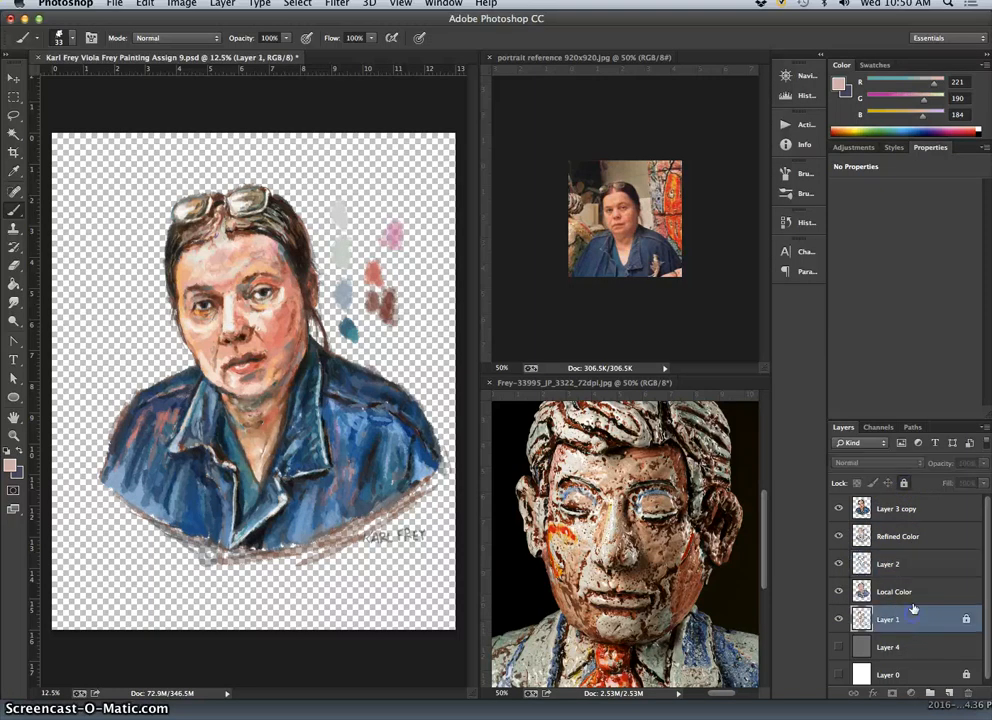
pyautogui.click(904, 483)
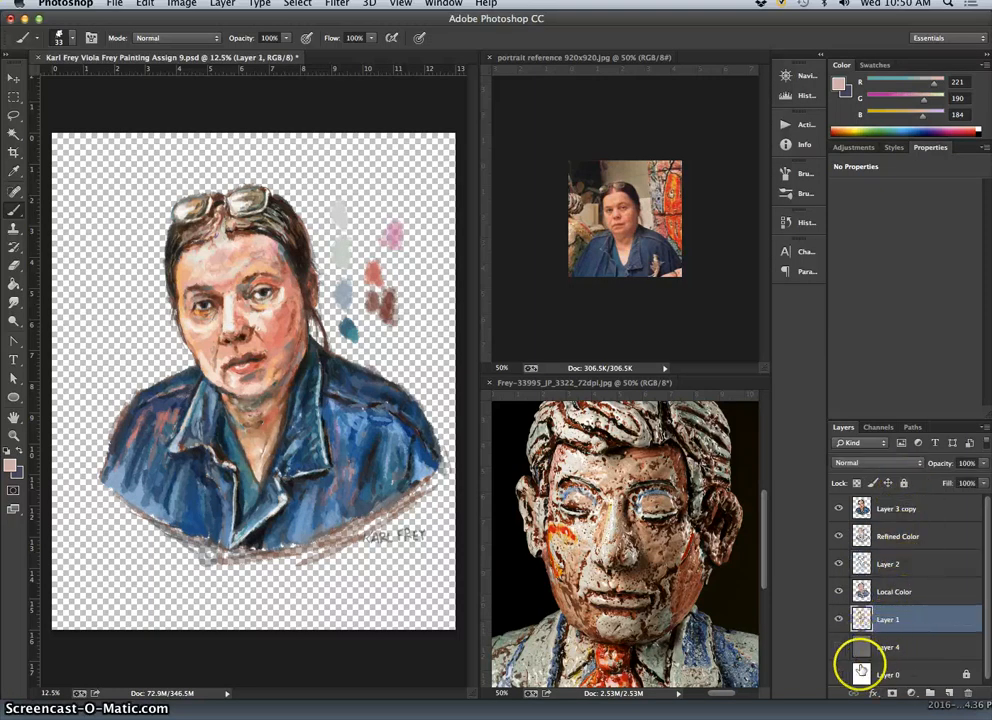
# Unlock the white Layer 0 and make it and the gray Layer 4 visible.
pyautogui.click(895, 673)
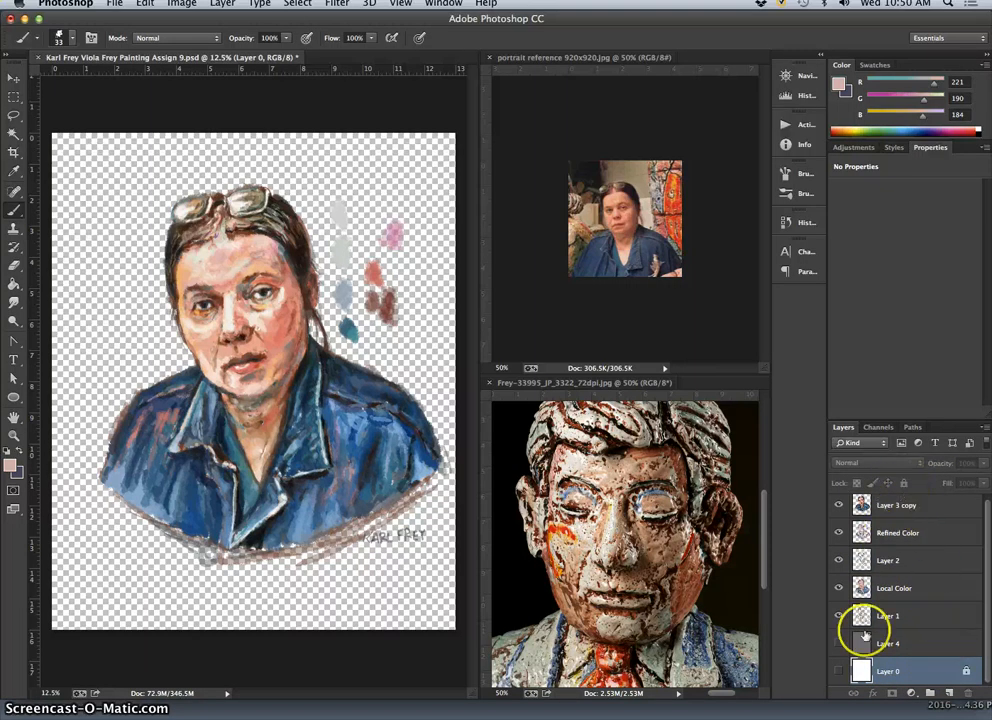
pyautogui.click(838, 672)
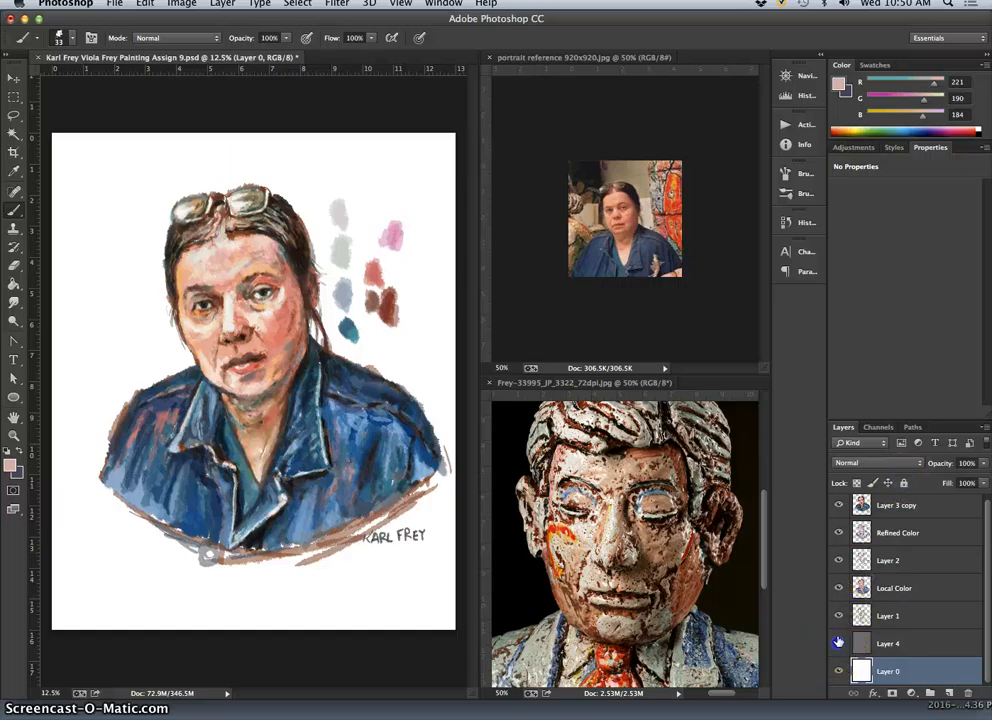
pyautogui.click(838, 643)
# Delete the Refined Color, Layer 2, Local Color and Layer 1 layers together.
pyautogui.click(891, 616)
pyautogui.keyDown('shift'); pyautogui.click(901, 535); pyautogui.keyUp('shift')
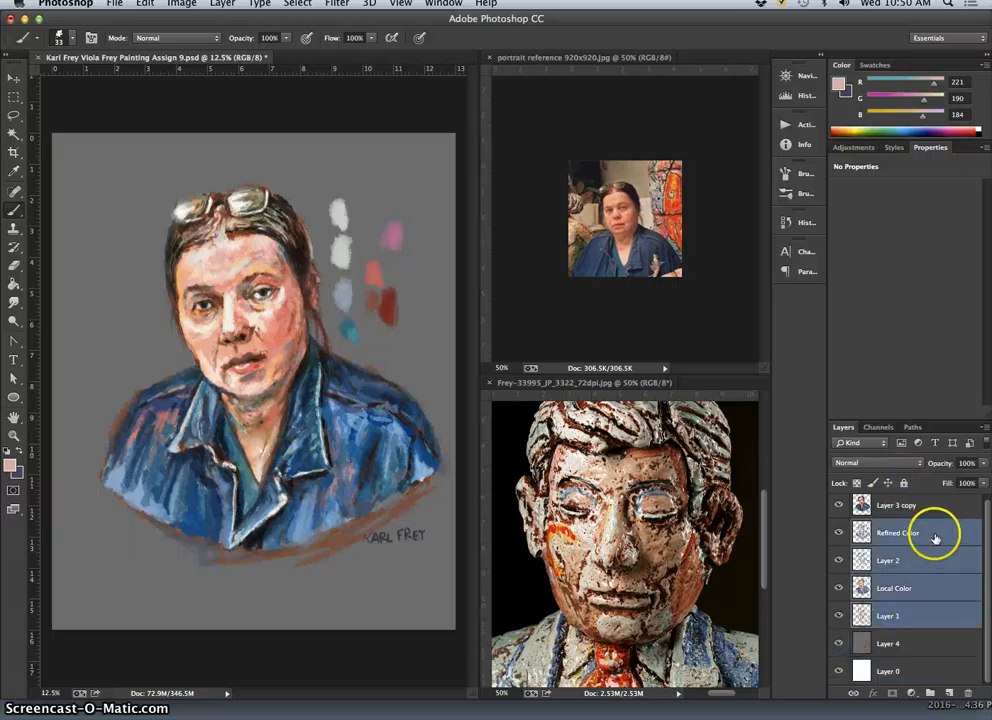
pyautogui.moveTo(939, 541); pyautogui.dragTo(956, 643)
pyautogui.moveTo(970, 690); pyautogui.dragTo(968, 692)
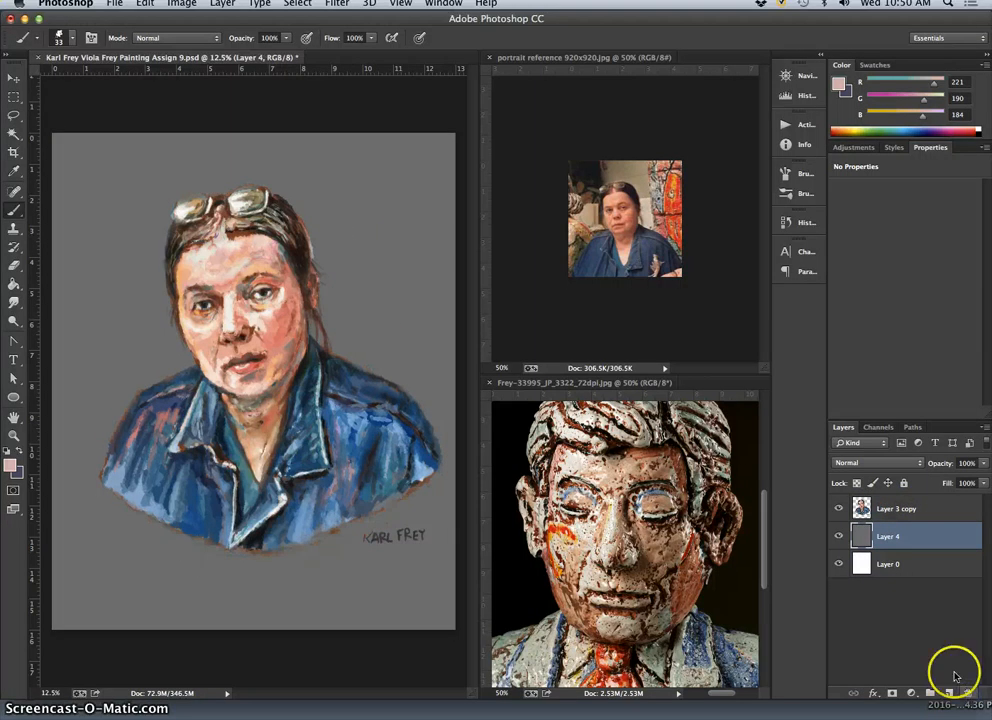
# Hide Layer 4 and Layer 0, then show Layer 4 again to compare the painting on transparent and gray backgrounds.
pyautogui.click(838, 536)
pyautogui.click(840, 564)
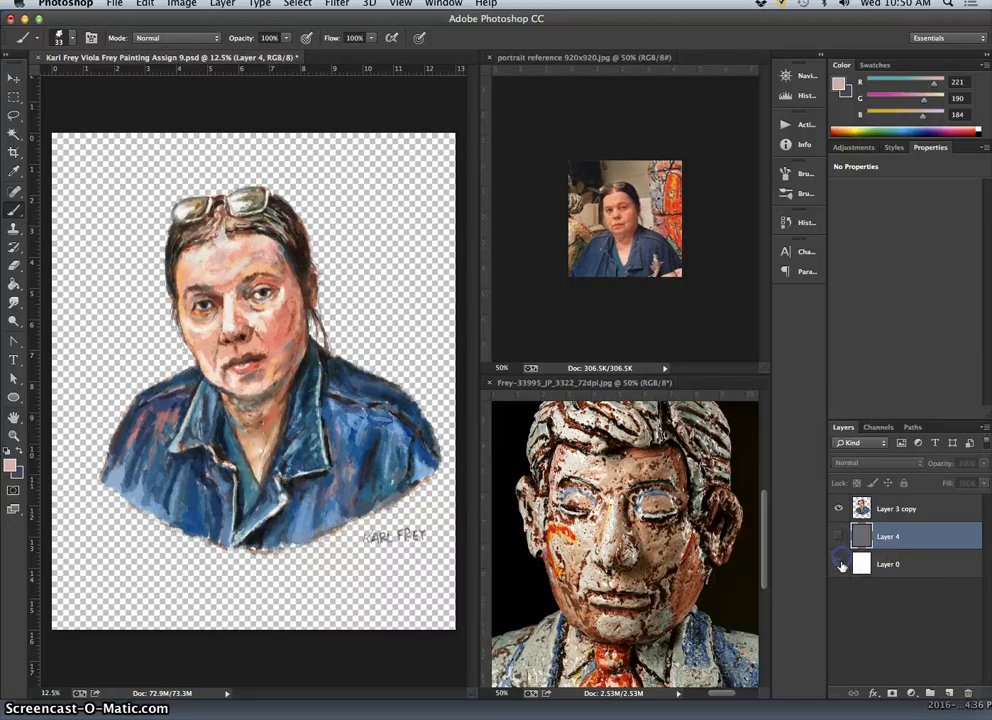
pyautogui.click(840, 537)
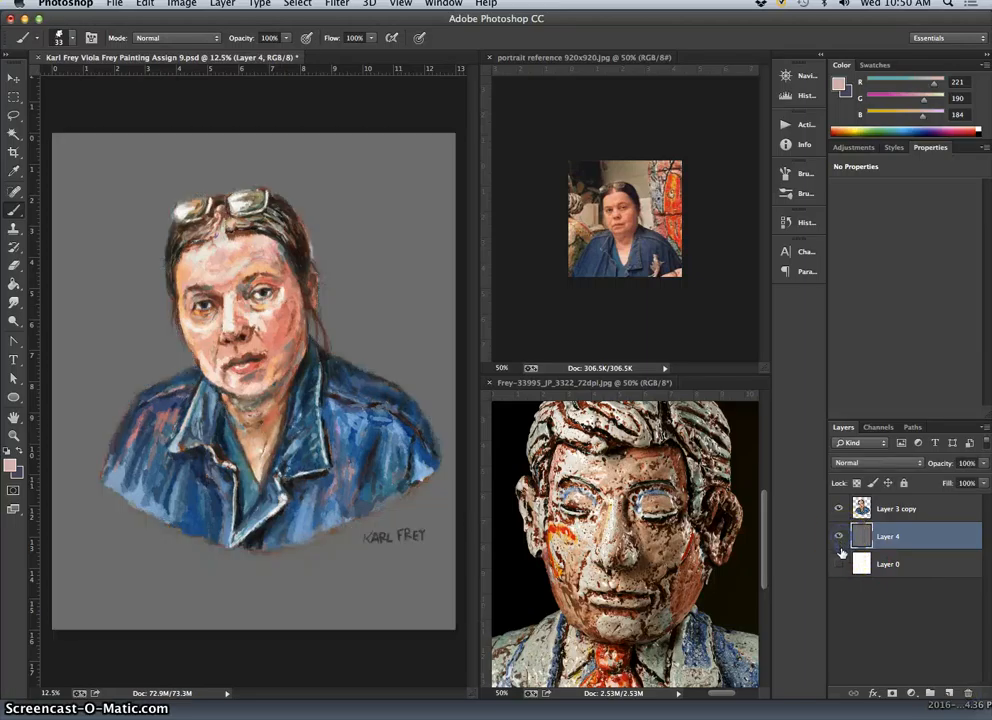
# Toggle the gray Layer 4 off and back on, and make Layer 3 copy the active layer.
pyautogui.click(840, 538)
pyautogui.click(840, 538)
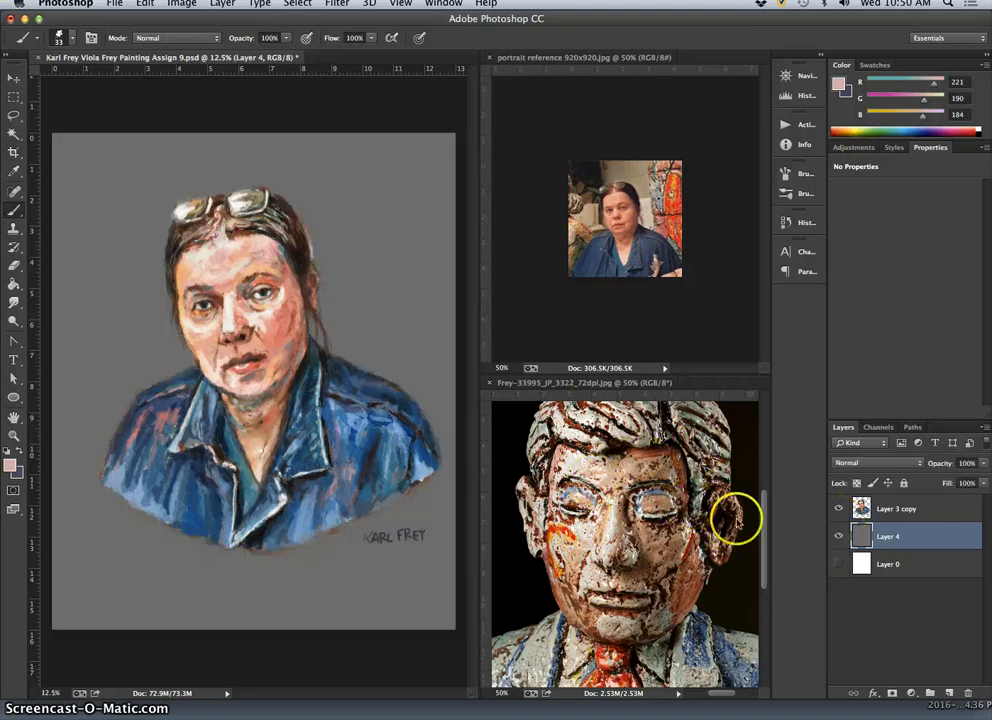
pyautogui.click(939, 512)
# Save the painting as a separate layered Photoshop file, adding "Abstractions" after "Assign 9" in the file name.
pyautogui.click(112, 6)
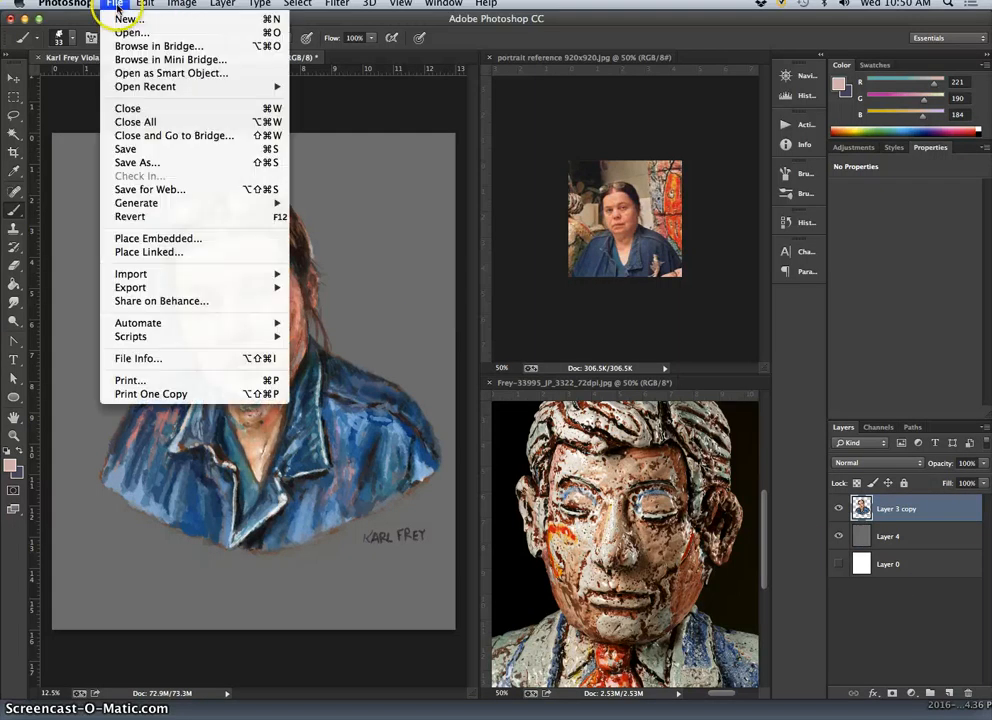
pyautogui.click(128, 162)
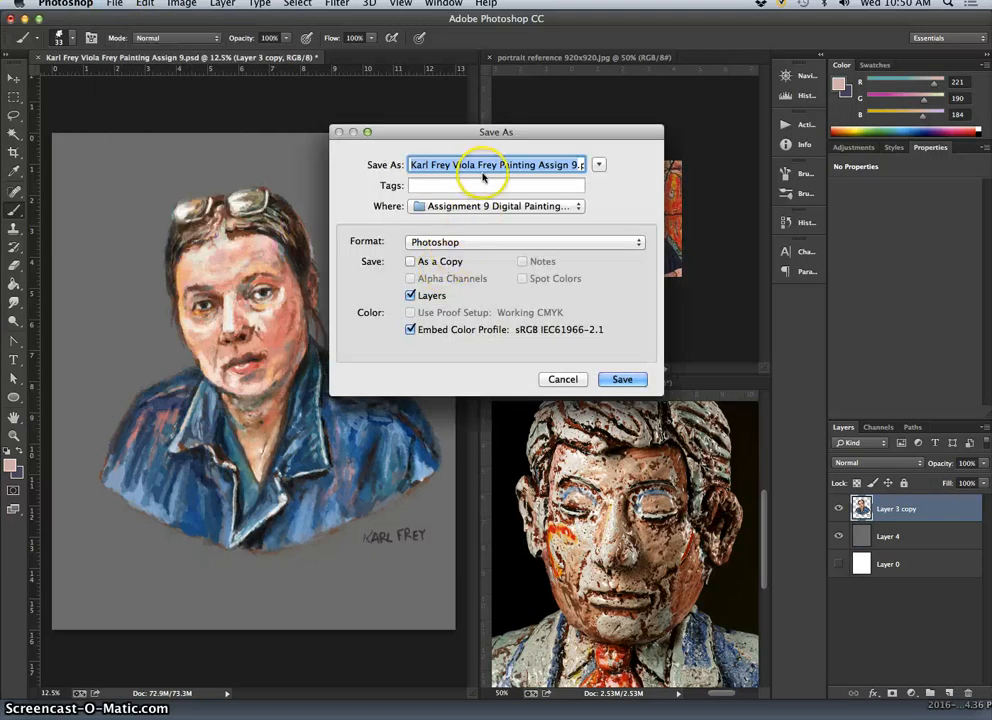
pyautogui.click(573, 164)
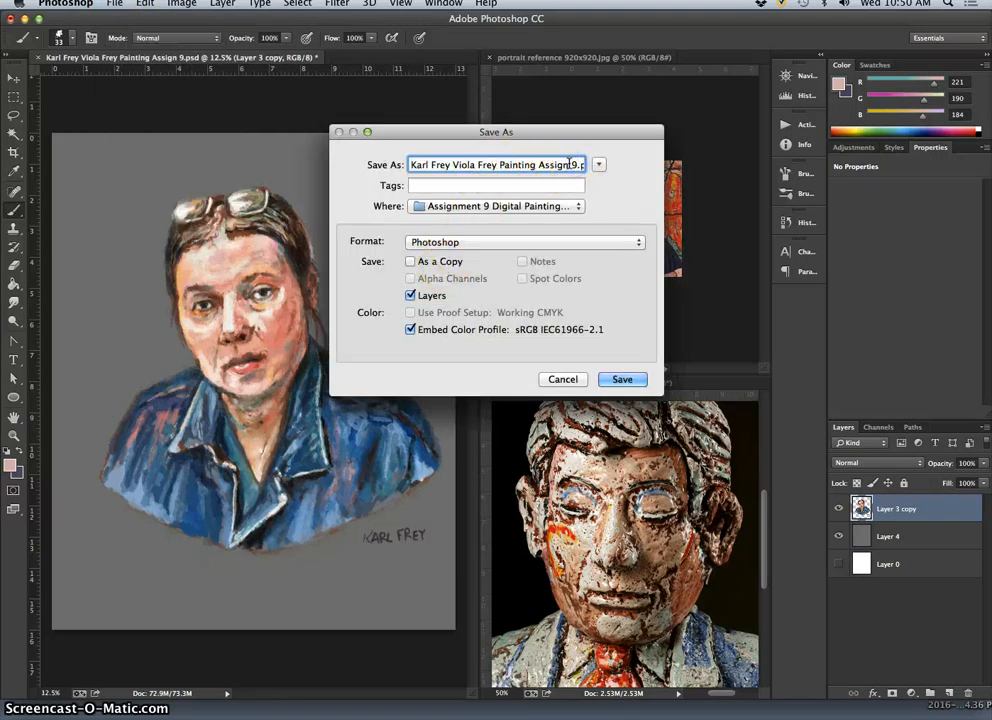
pyautogui.write('Experiement')
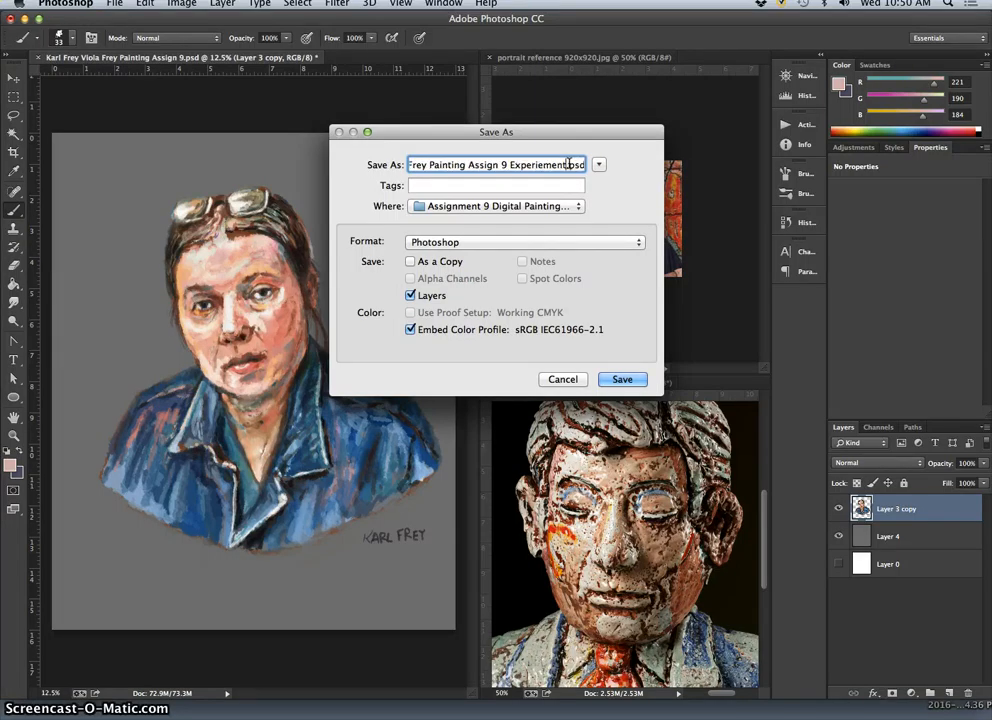
pyautogui.press('BackSpace')
pyautogui.press('BackSpace')
pyautogui.press('BackSpace')
pyautogui.press('BackSpace')
pyautogui.press('BackSpace')
pyautogui.press('BackSpace')
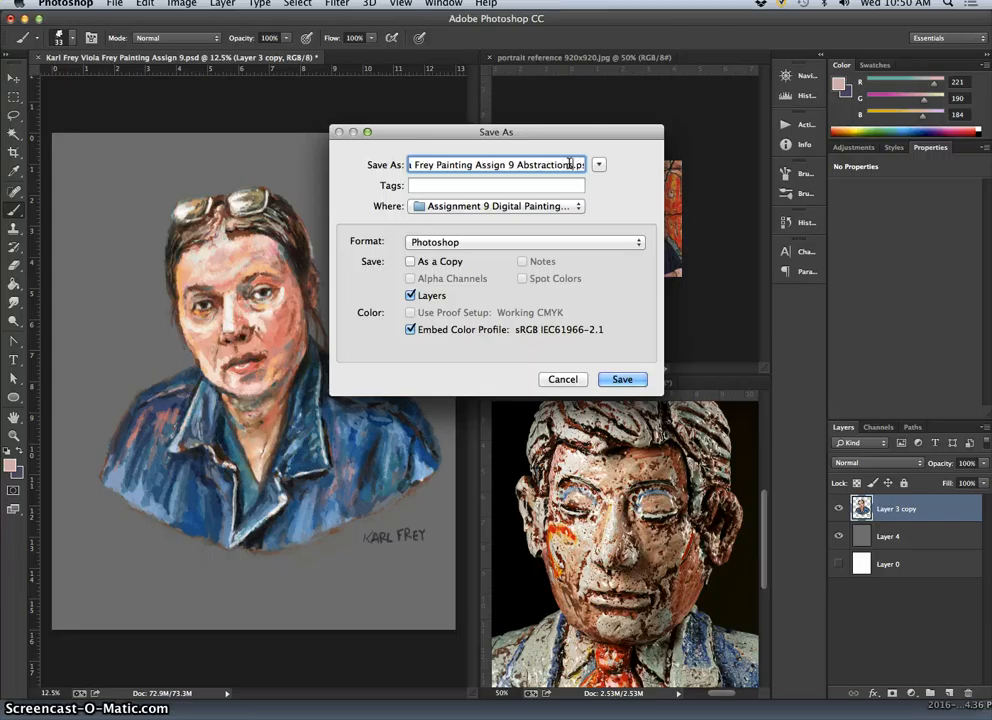
pyautogui.click(622, 381)
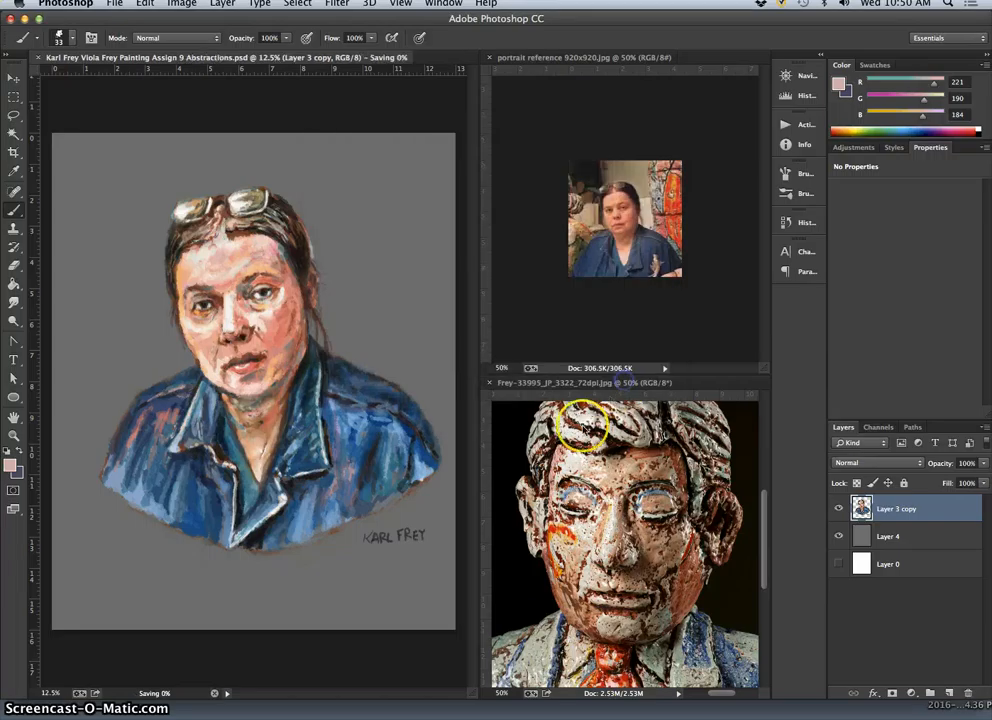